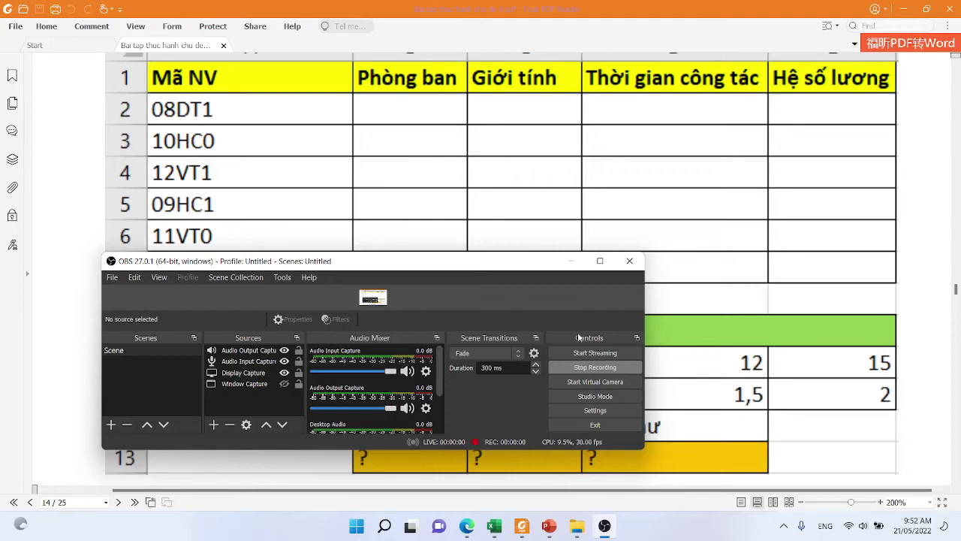
Step: Hide the recorder, scroll the PDF to the full exercise table, and bring up the DU LIEU BAI 2.2-2.3 workbook
click(570, 261)
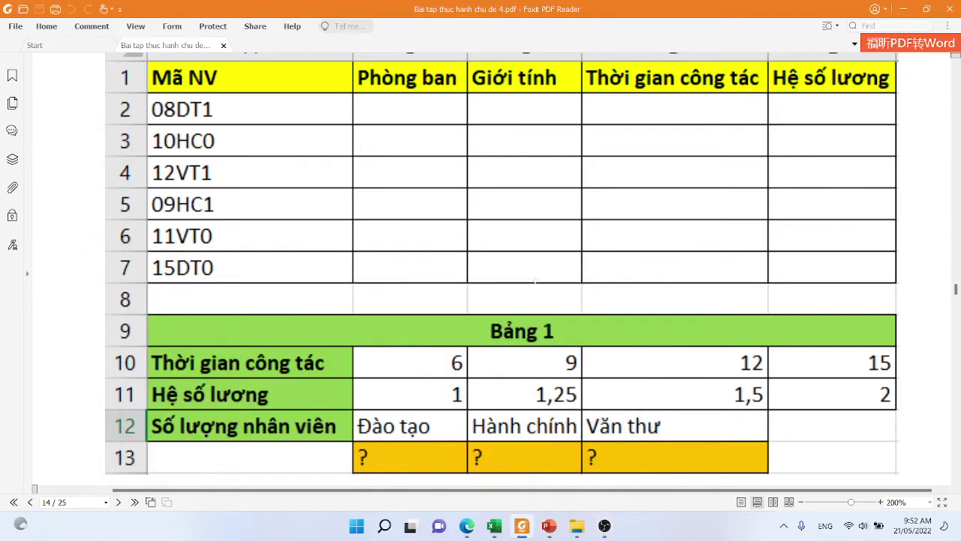
scroll(561, 241, up, 1)
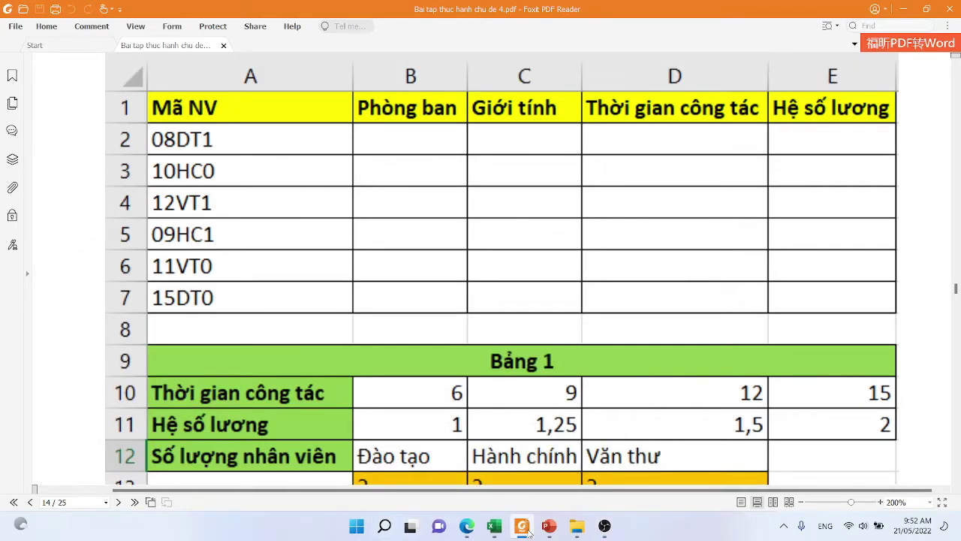
click(495, 526)
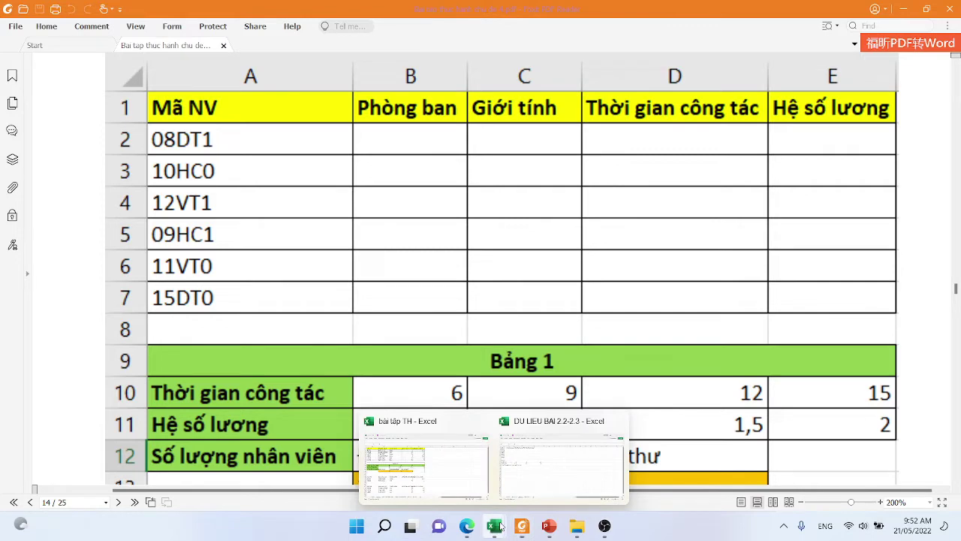
click(536, 471)
Step: Restore the Excel window, then make header row A1:E1 yellow, bold, centred both ways and wrapped
double_click(602, 9)
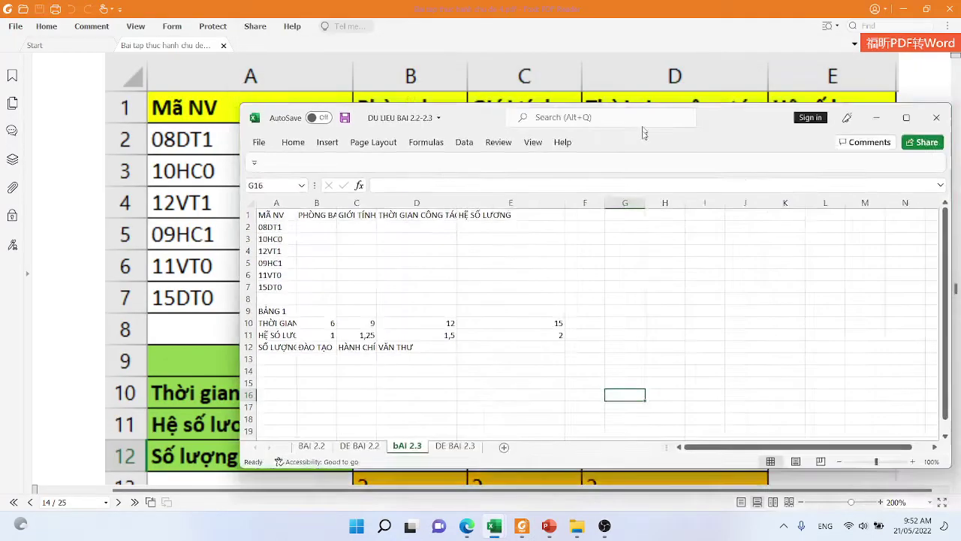
drag(234, 236, 435, 235)
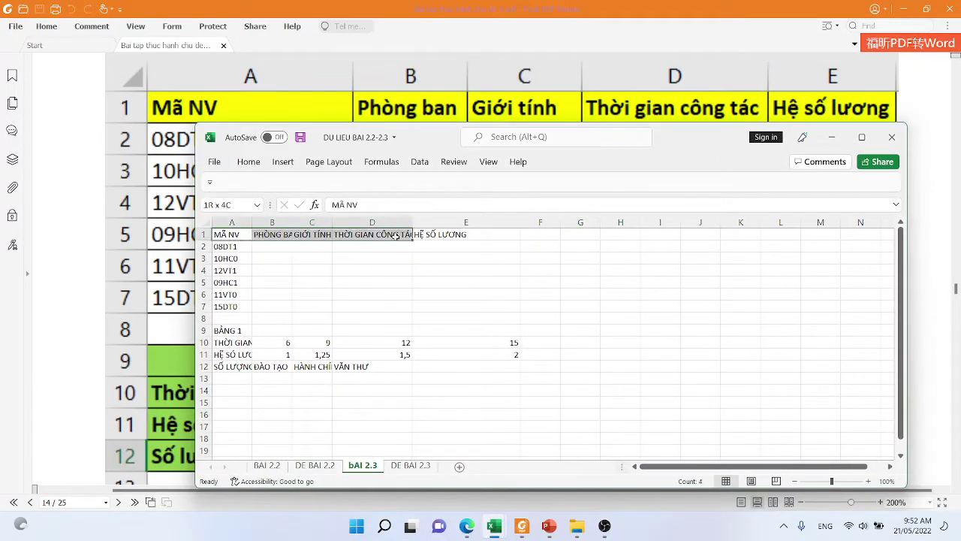
click(248, 161)
click(396, 207)
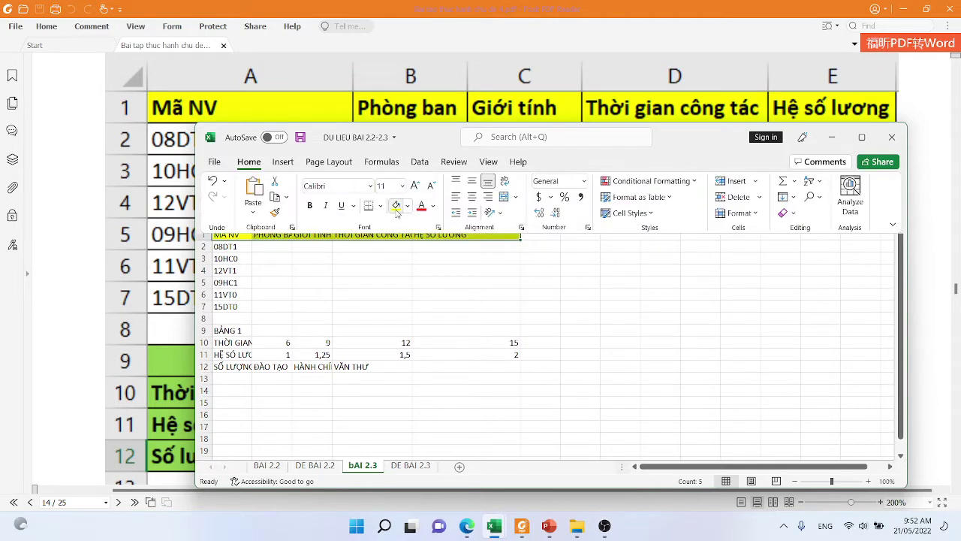
click(310, 205)
click(472, 196)
click(472, 181)
click(503, 182)
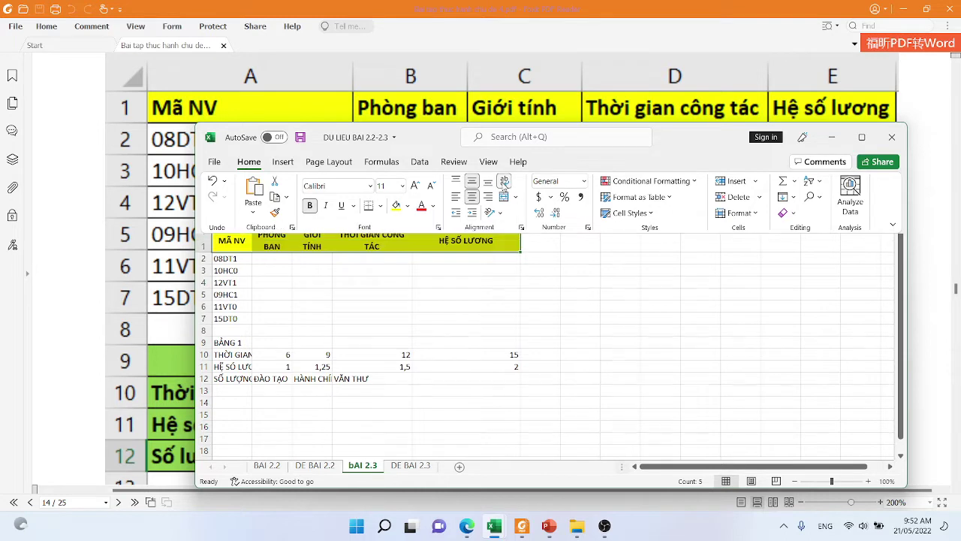
Step: Apply All Borders to every cell of the table A1:E7
mouse_move(232, 244)
mouse_down()
mouse_move(465, 309)
mouse_move(464, 319)
mouse_up()
click(862, 137)
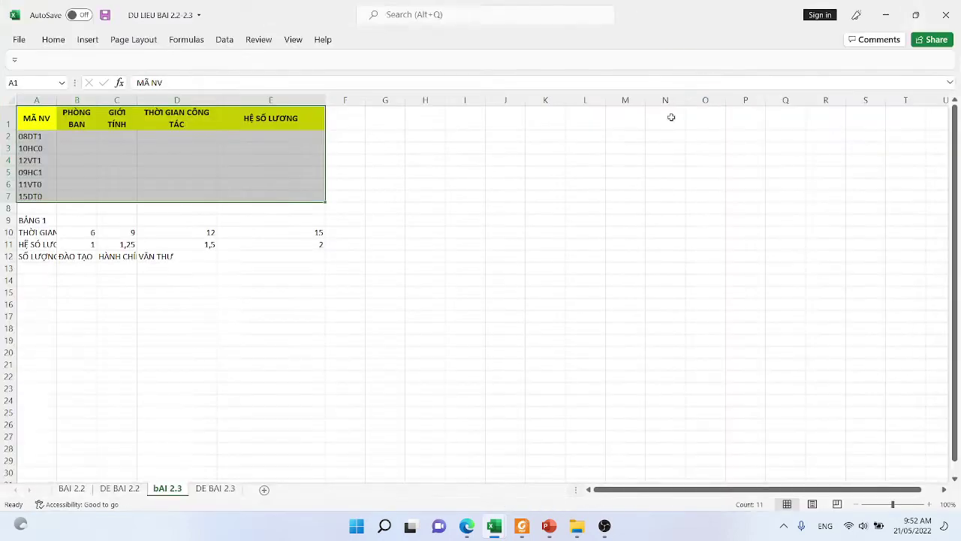
scroll(575, 176, up, 2)
scroll(575, 175, up, 4)
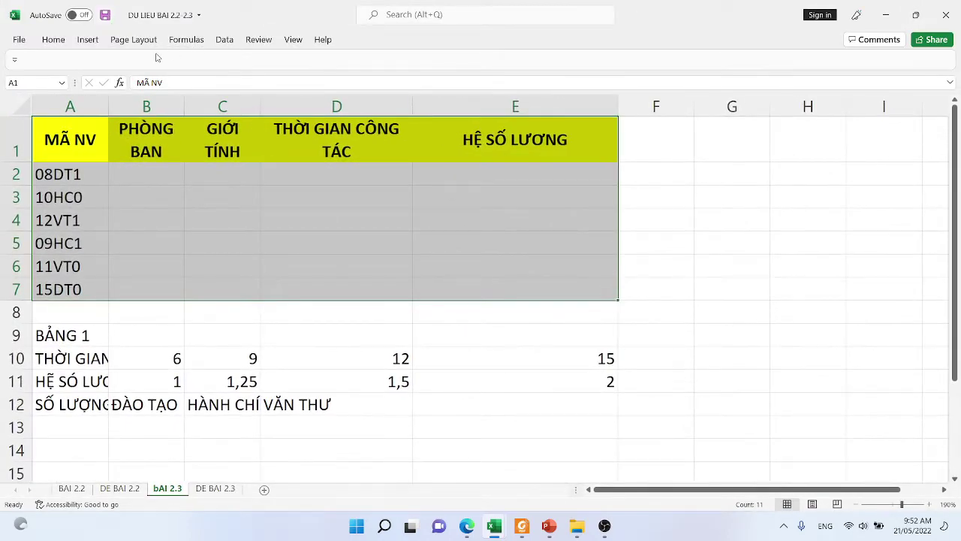
click(57, 41)
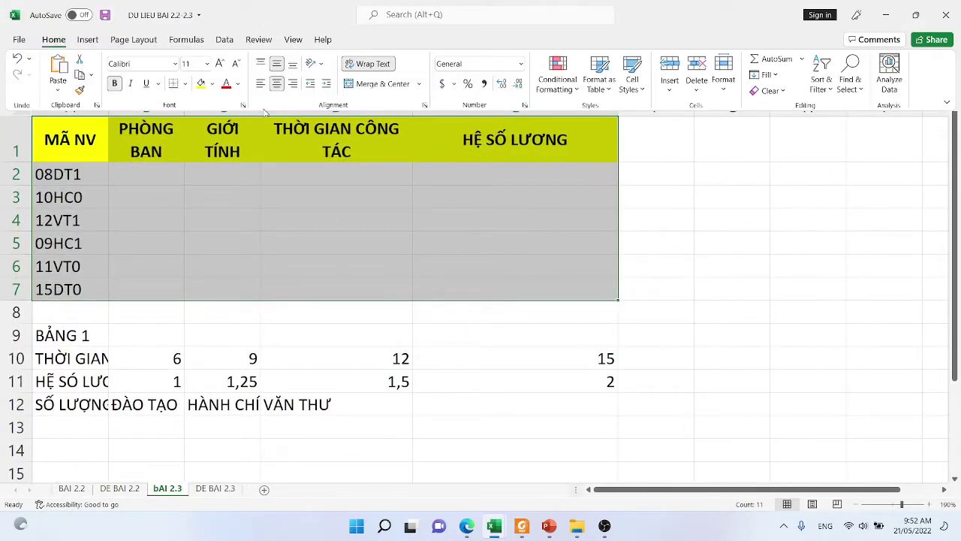
click(185, 83)
click(187, 212)
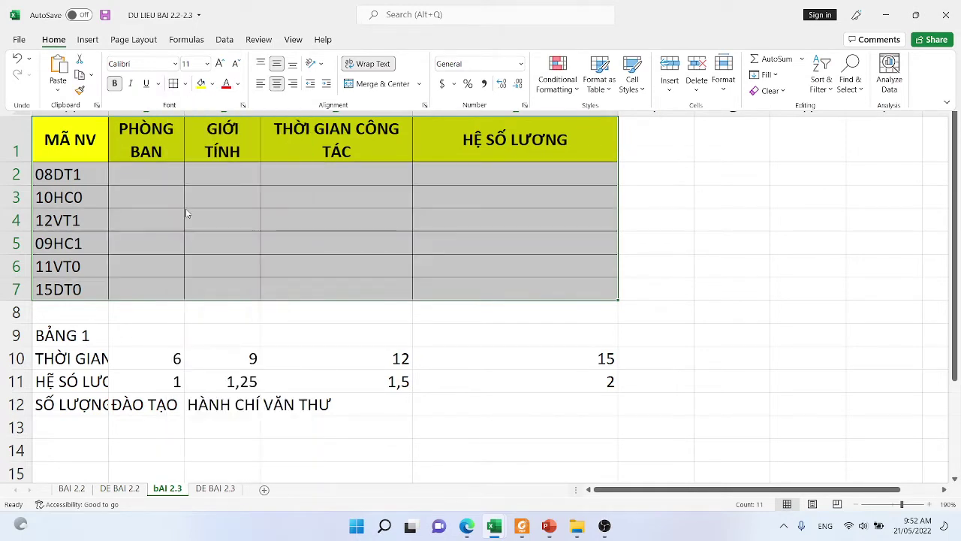
click(64, 335)
Step: Bold the BẢNG 1 title in A9 and apply All Borders to A10:E11
click(64, 335)
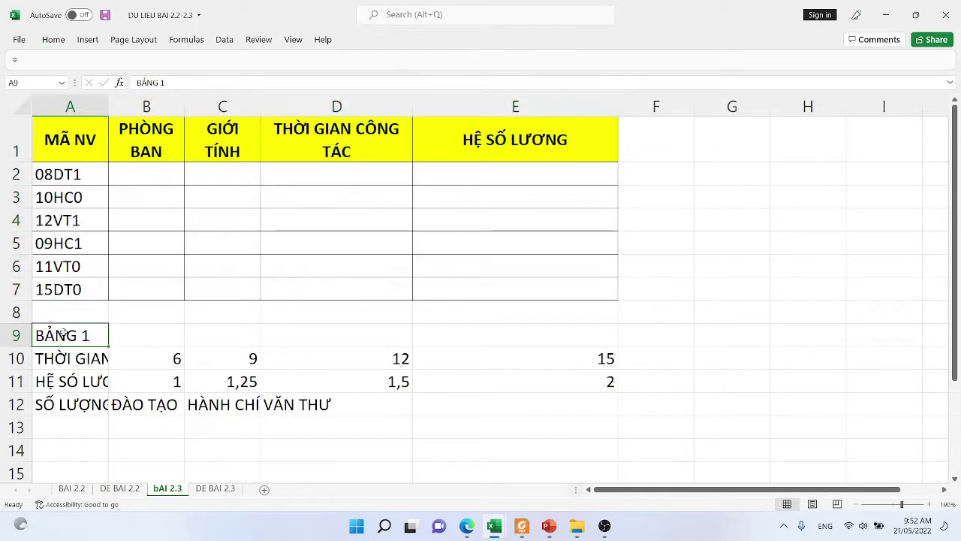
key(ctrl+b)
mouse_move(72, 358)
mouse_down()
mouse_move(546, 364)
mouse_move(540, 379)
mouse_up()
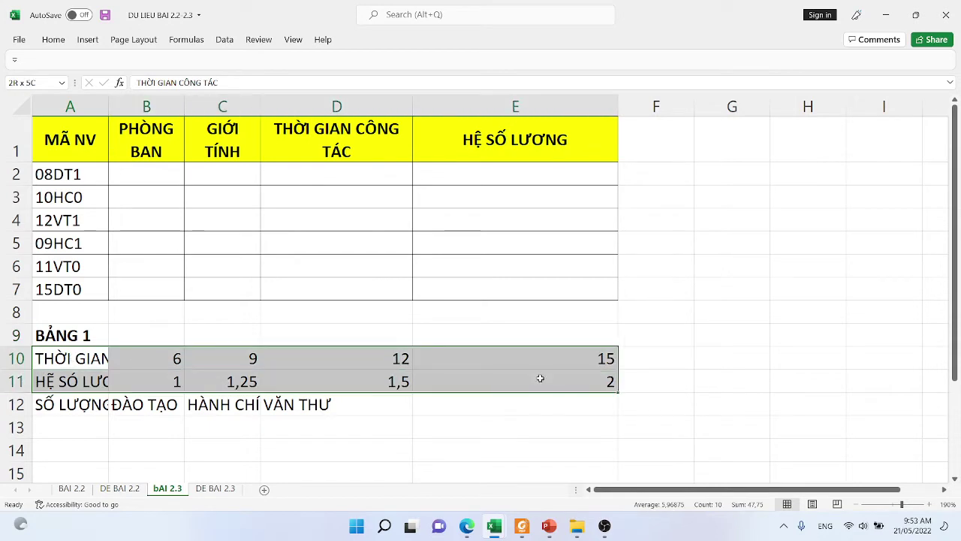
click(54, 41)
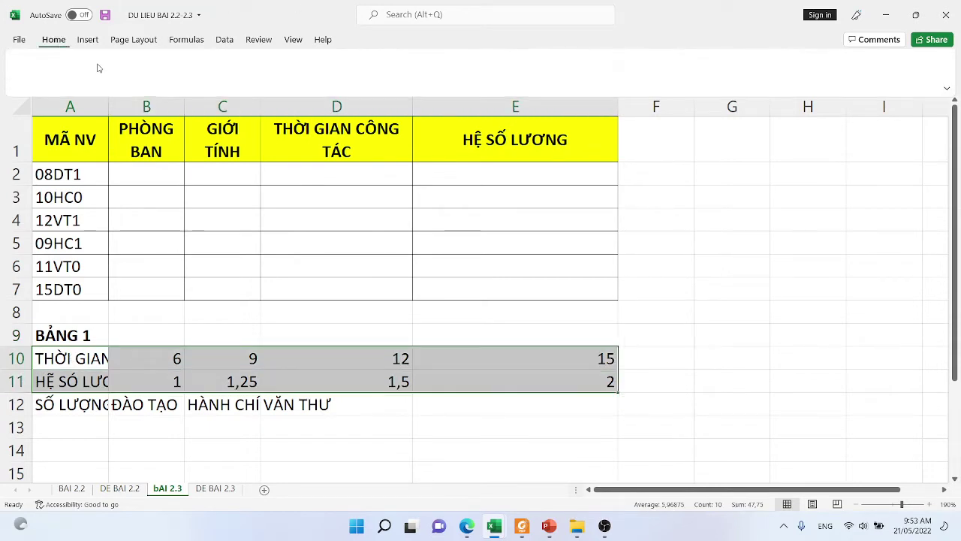
click(97, 374)
click(94, 358)
Step: Widen column A and narrow columns D and E
drag(107, 112, 137, 113)
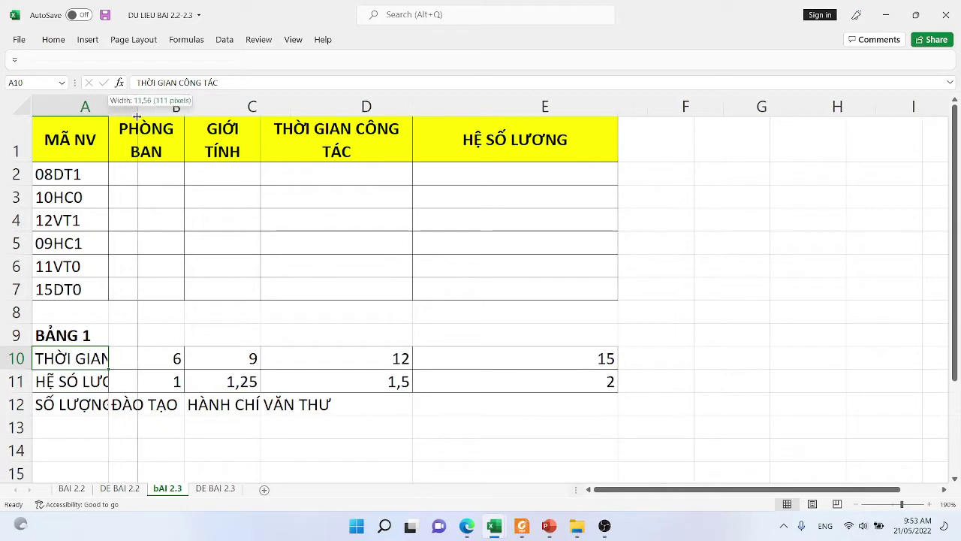
mouse_move(647, 117)
mouse_down()
mouse_move(538, 122)
mouse_move(524, 105)
mouse_up()
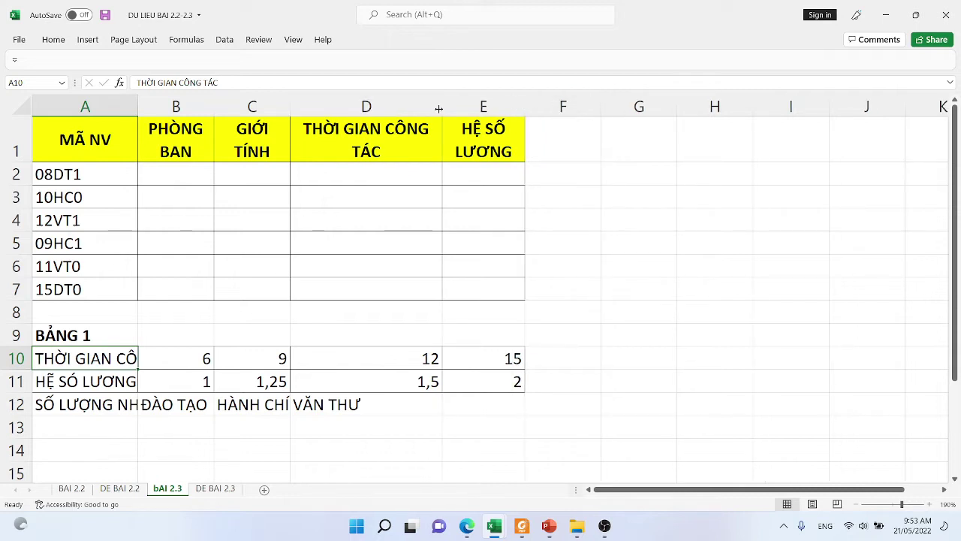
drag(442, 106, 403, 111)
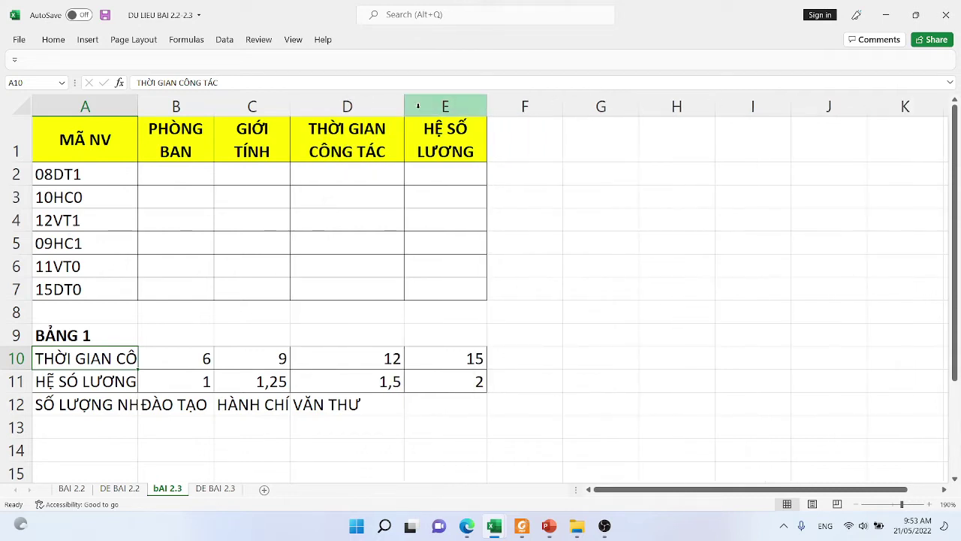
click(415, 105)
click(349, 146)
scroll(424, 102, down, 1)
scroll(428, 98, down, 1)
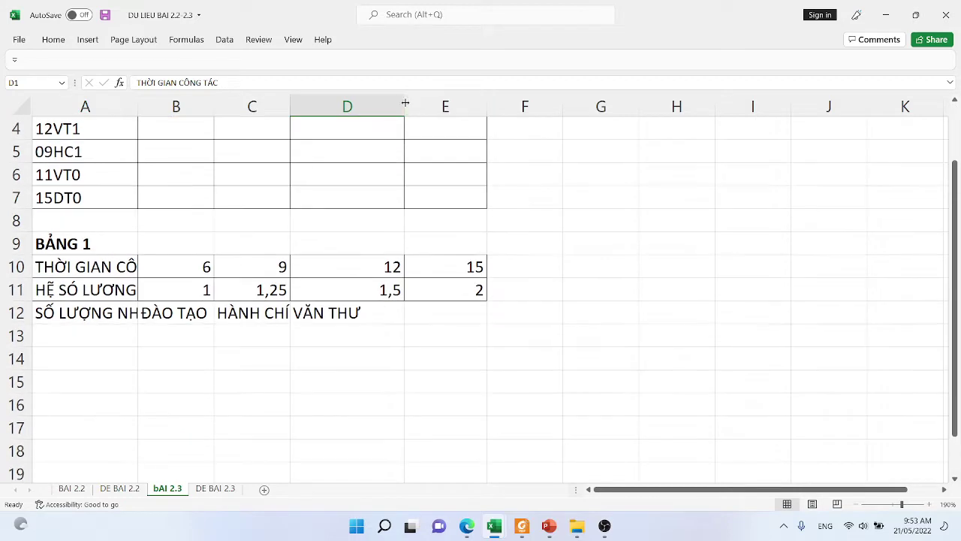
drag(404, 107, 381, 106)
scroll(233, 304, up, 1)
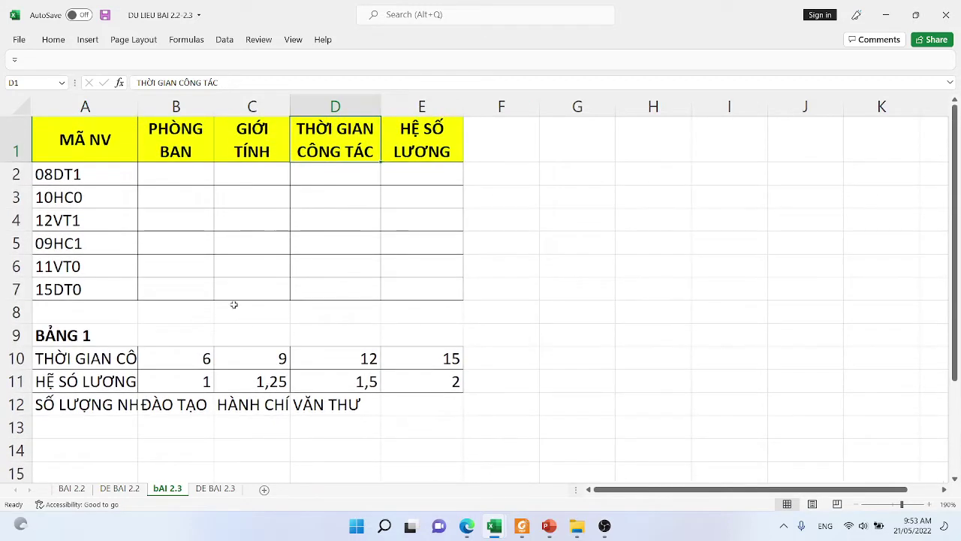
drag(60, 354, 60, 381)
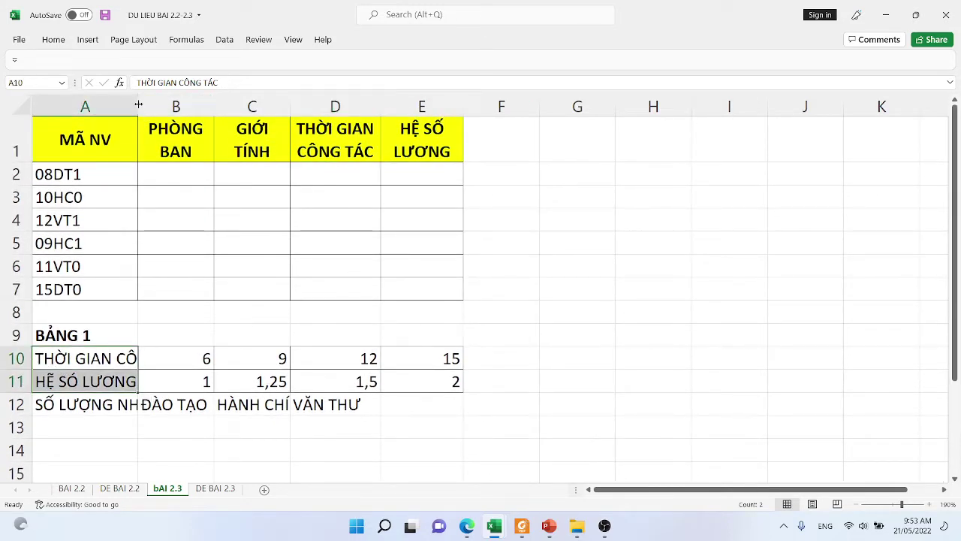
Step: Widen column A slightly and make the A10:A11 labels wrapped, bold and light green
mouse_move(138, 107)
mouse_down()
mouse_move(168, 109)
mouse_move(143, 109)
mouse_up()
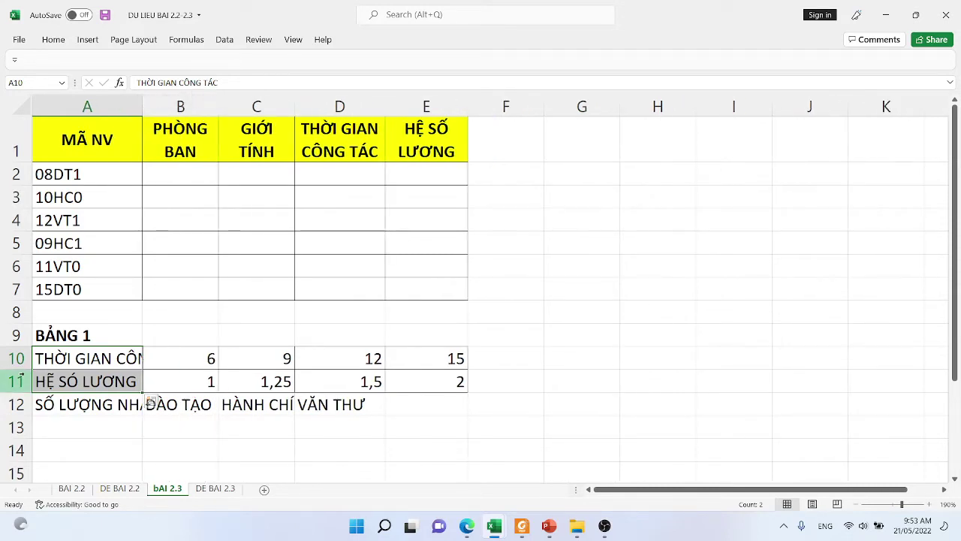
drag(20, 369, 19, 378)
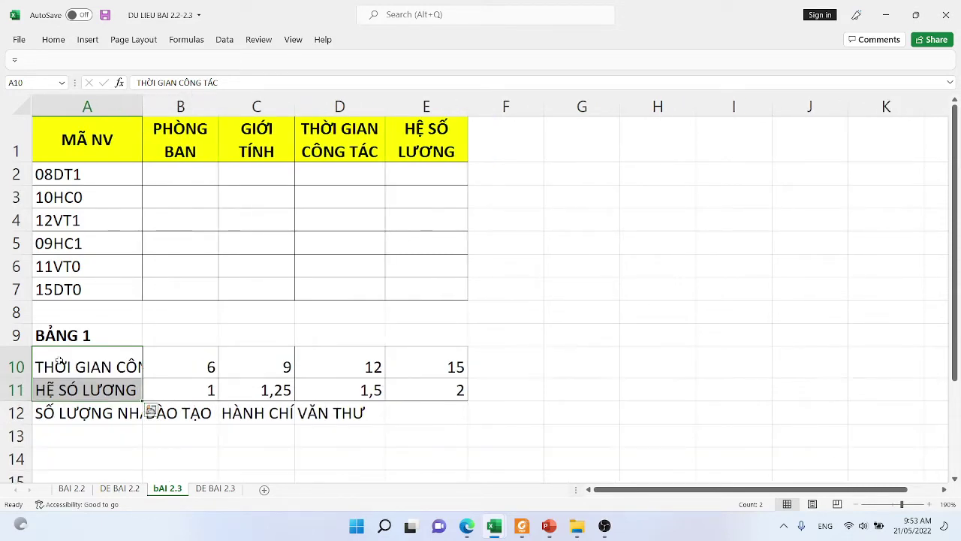
click(53, 40)
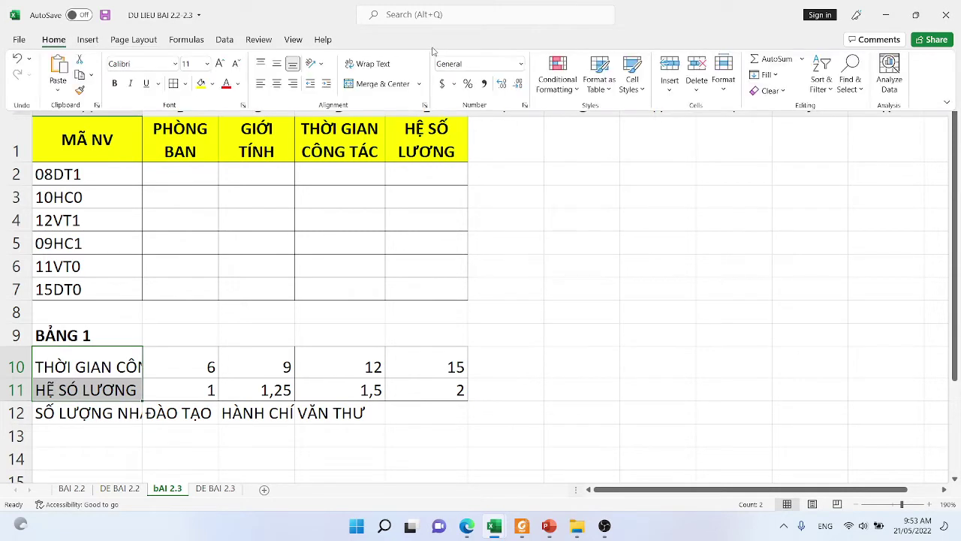
click(368, 64)
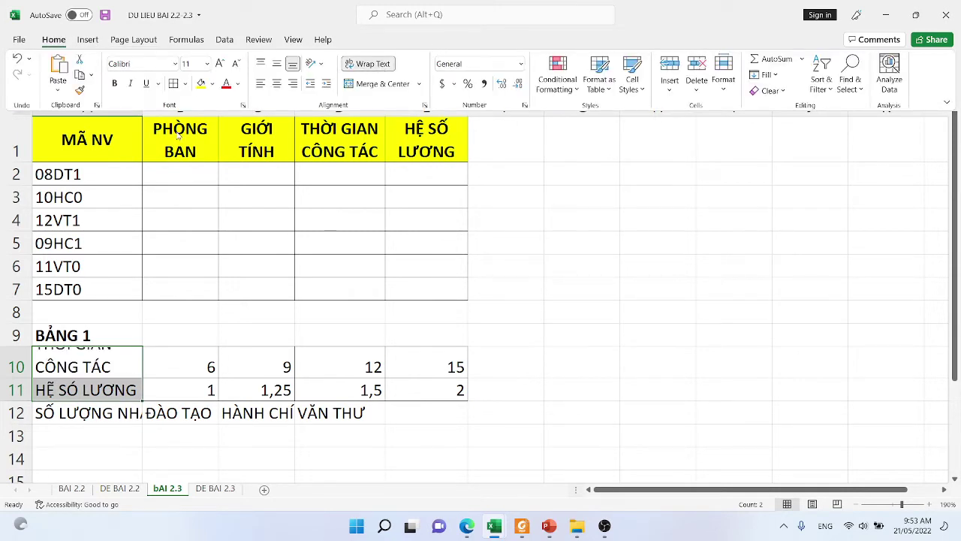
click(114, 83)
click(213, 83)
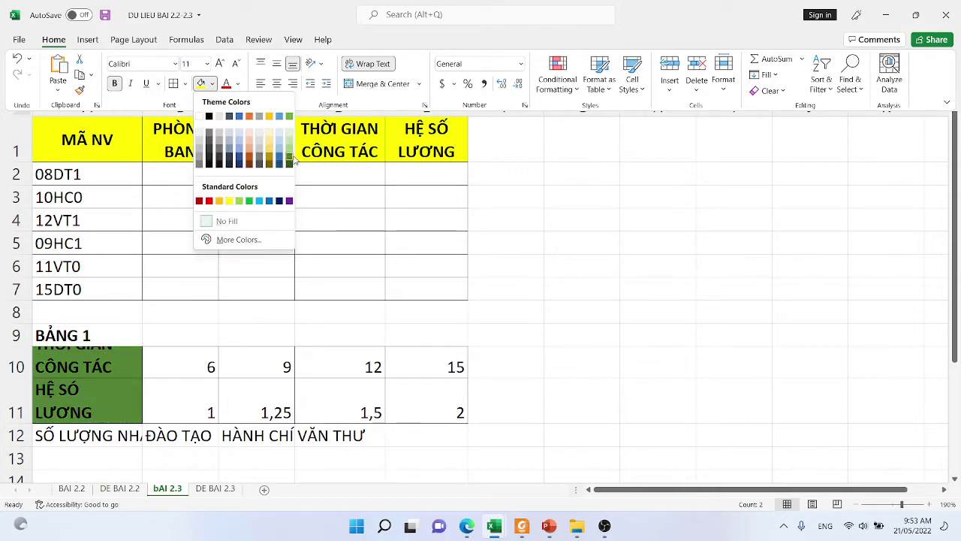
click(289, 139)
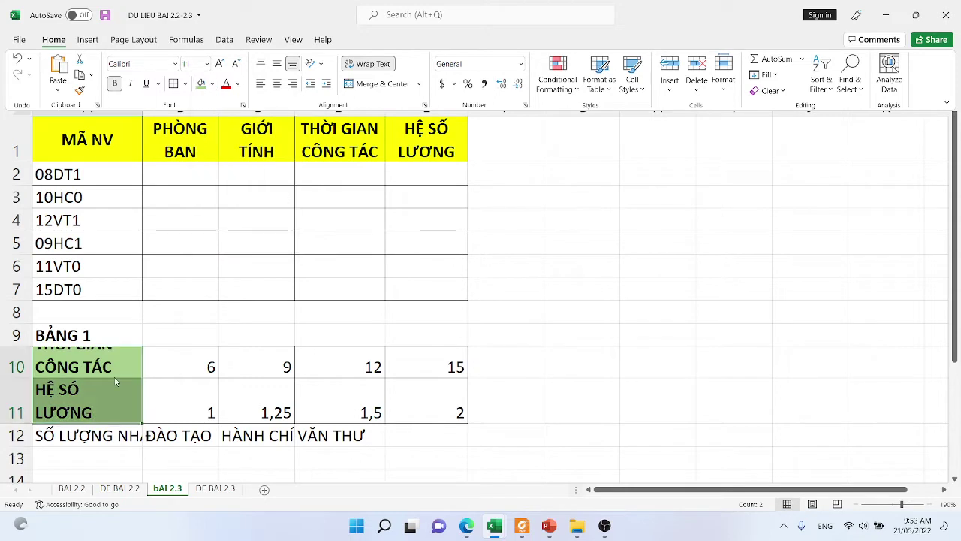
Step: Make rows 10 and 11 tall enough to show both lines of each label
drag(23, 379, 23, 387)
drag(16, 433, 16, 435)
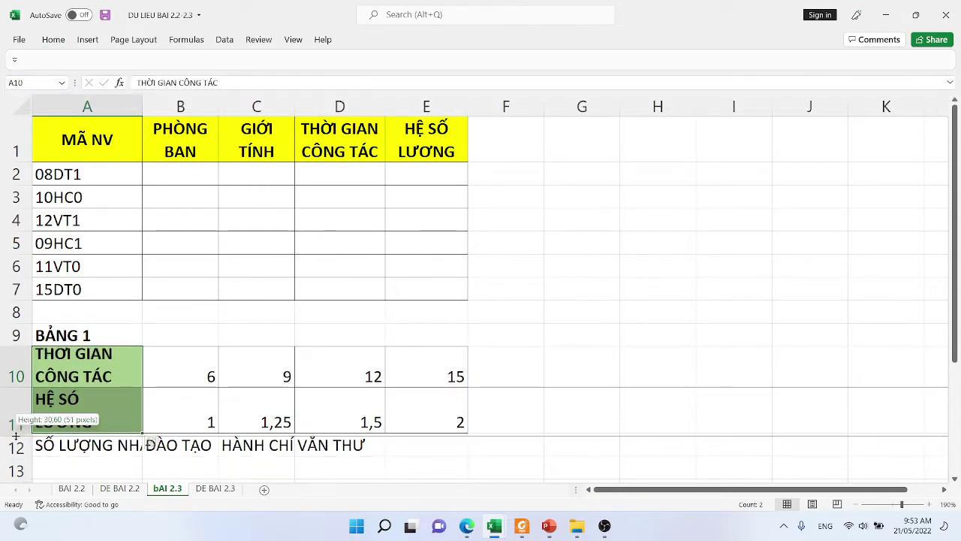
scroll(79, 385, down, 1)
drag(75, 356, 361, 354)
drag(65, 350, 86, 370)
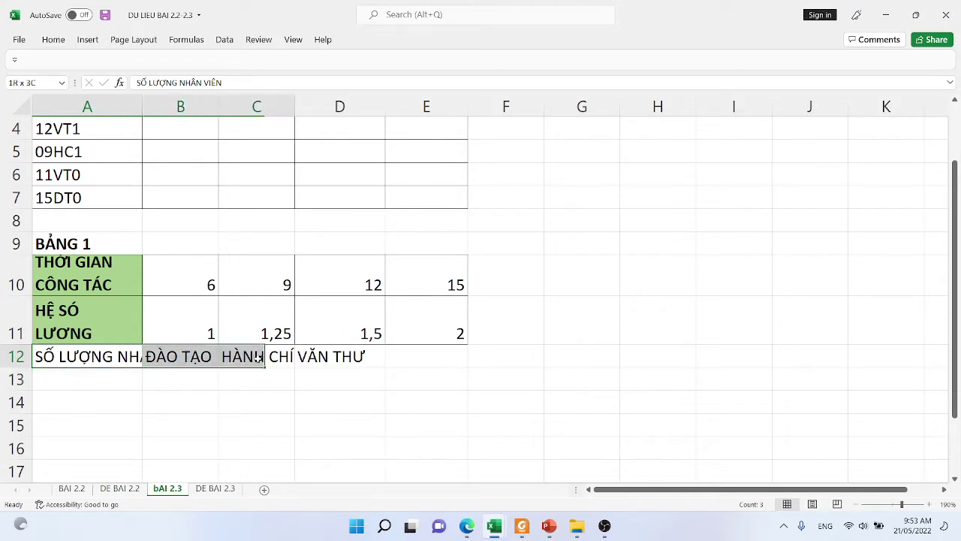
Step: Fill A12:D12 green, bold the row 12 text, and widen column A so the labels fit
drag(104, 356, 353, 356)
click(54, 39)
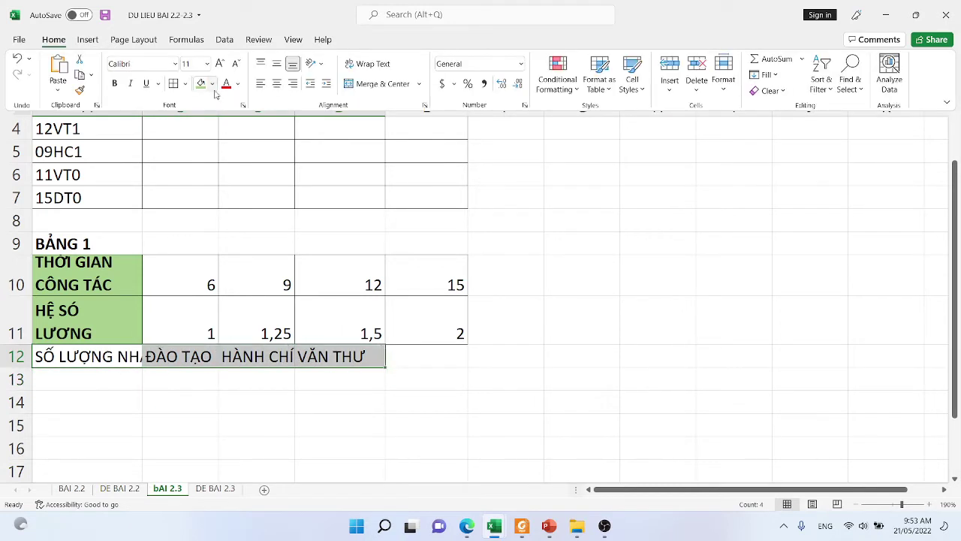
click(201, 83)
key(ctrl+b)
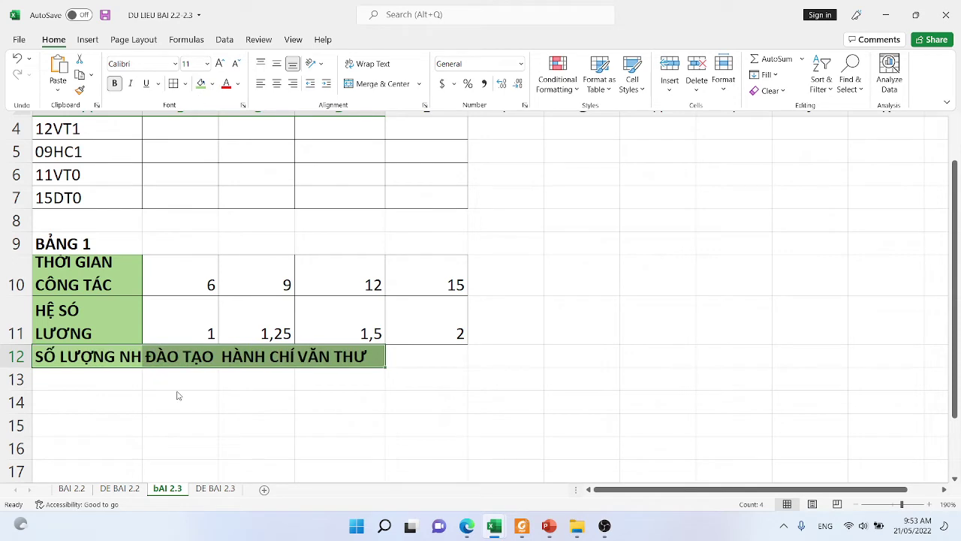
click(145, 120)
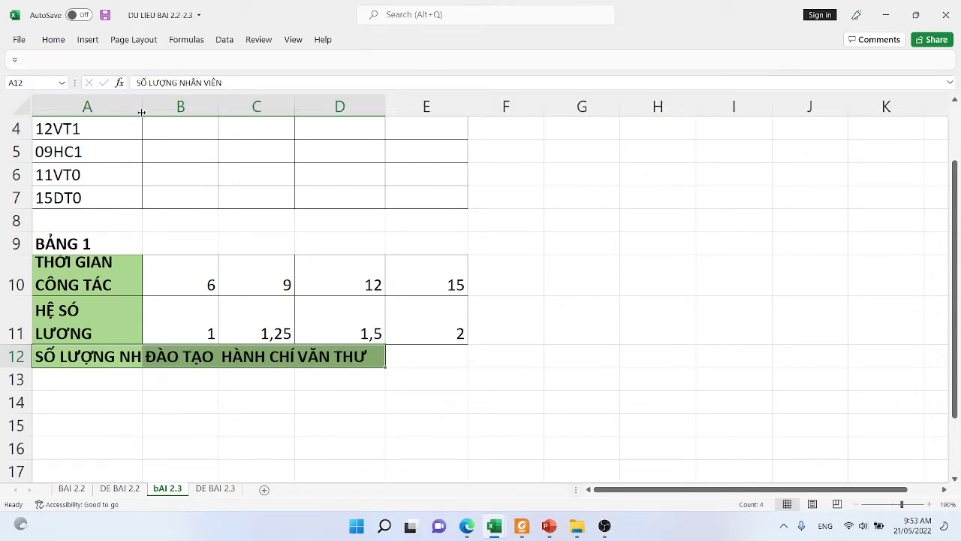
drag(143, 109, 170, 114)
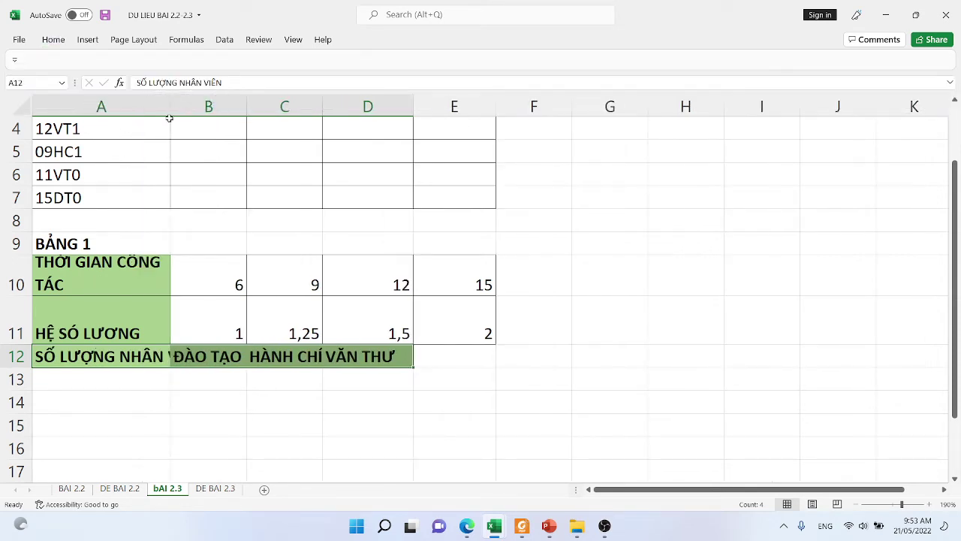
Step: Wrap the A12 label and give A12:D12 borders with horizontally and vertically centred text
click(68, 356)
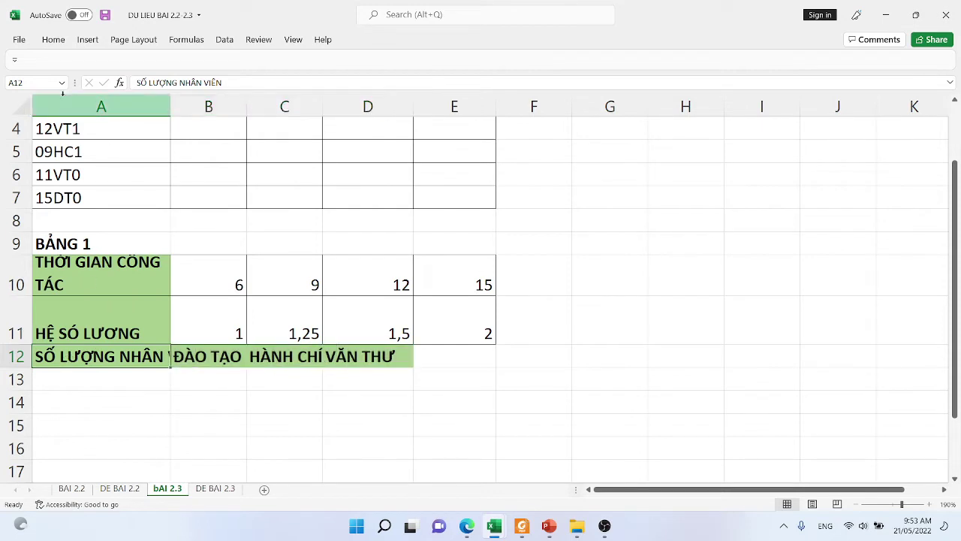
click(53, 39)
click(368, 64)
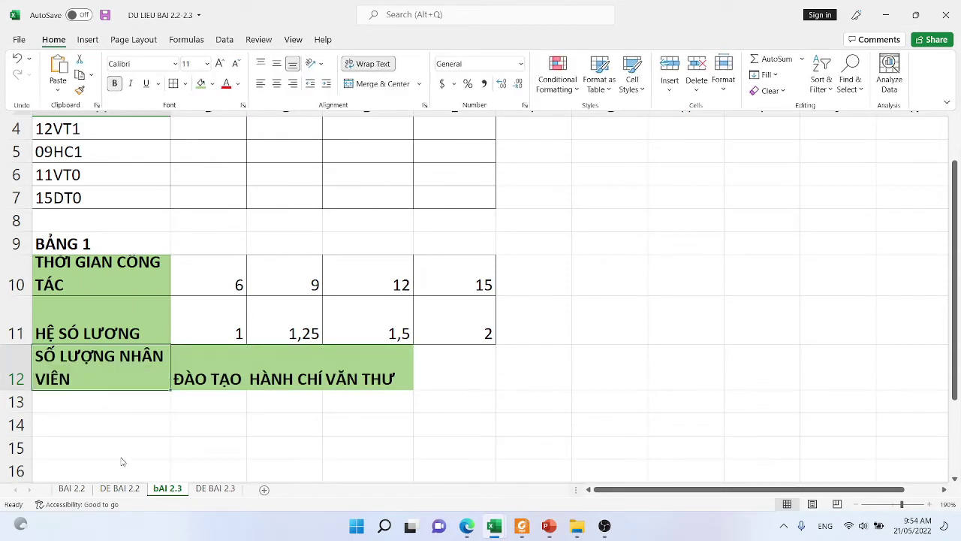
drag(105, 383, 389, 373)
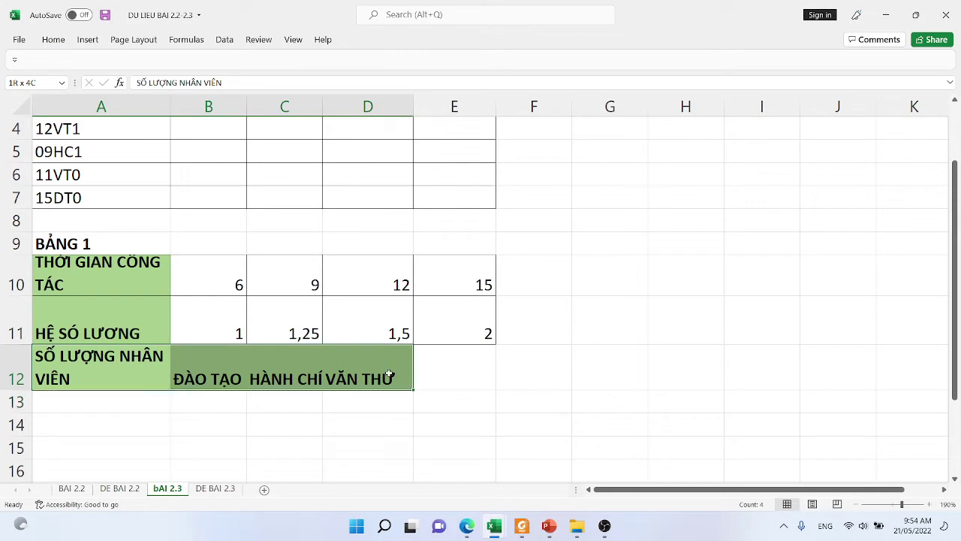
click(53, 39)
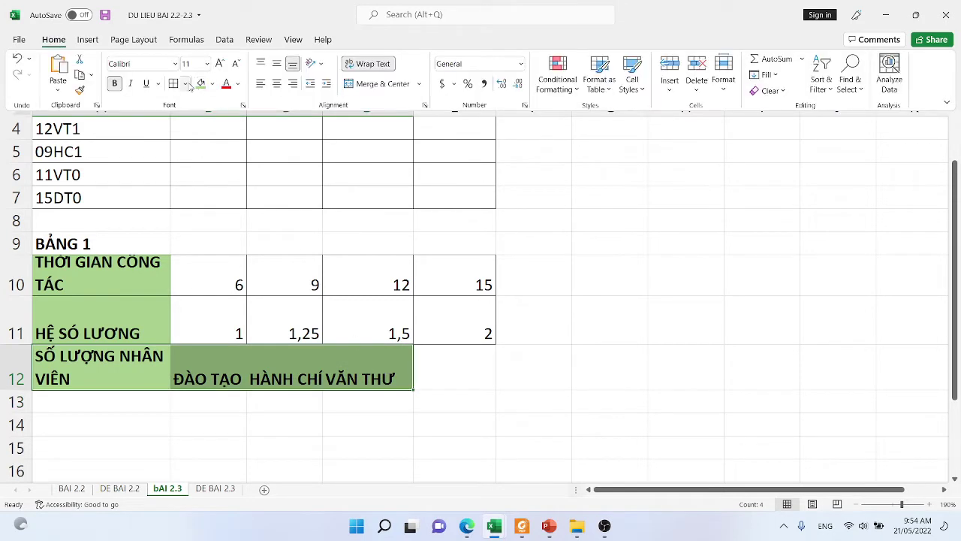
click(173, 84)
click(276, 83)
click(276, 64)
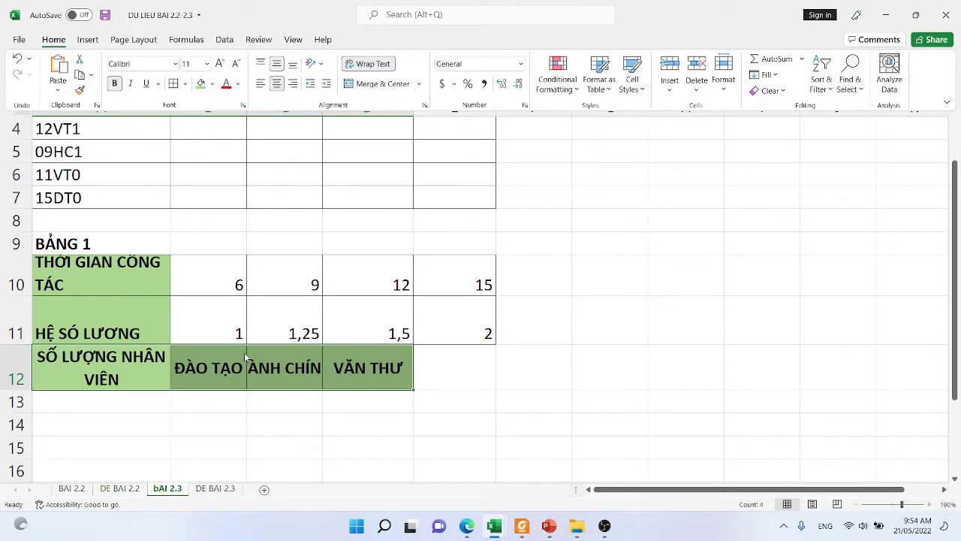
click(270, 402)
Step: Wrap the department names in B12:D12
drag(227, 362, 353, 362)
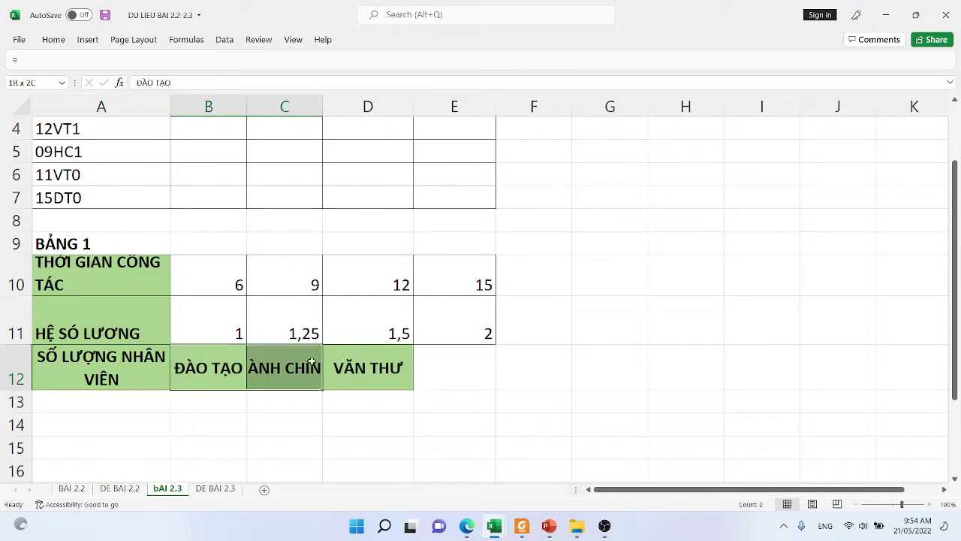
click(53, 39)
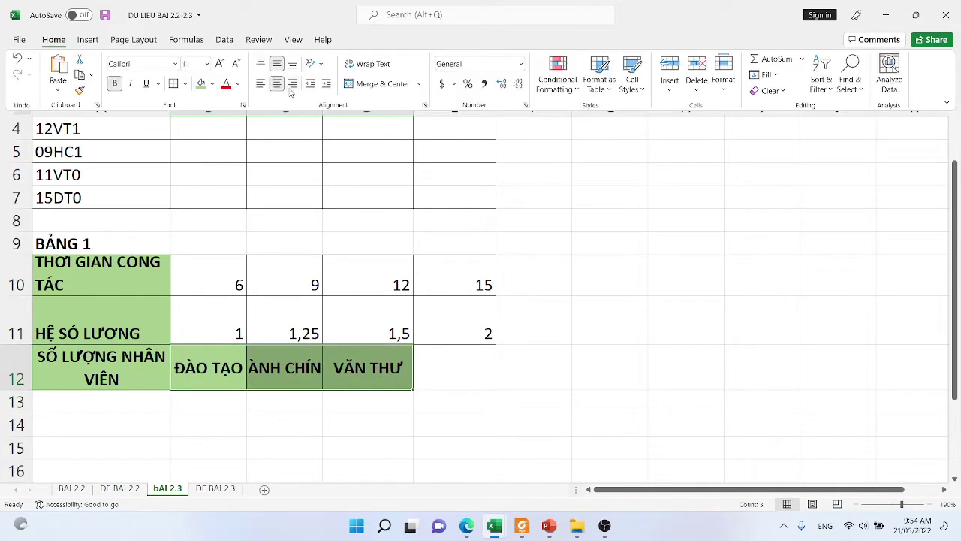
click(359, 66)
scroll(397, 361, up, 1)
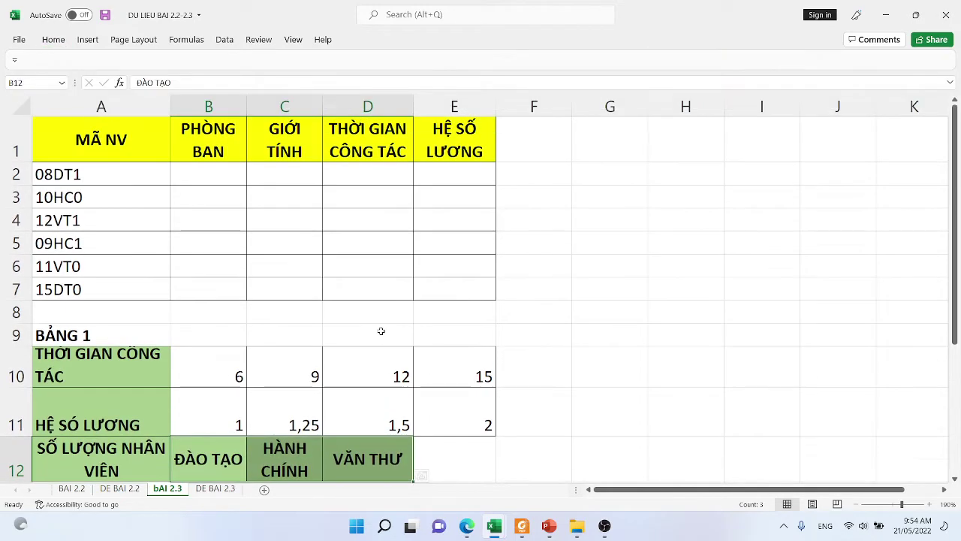
Step: Fill A12:D12 light green, then recolour cell A12 yellow
drag(64, 460, 360, 458)
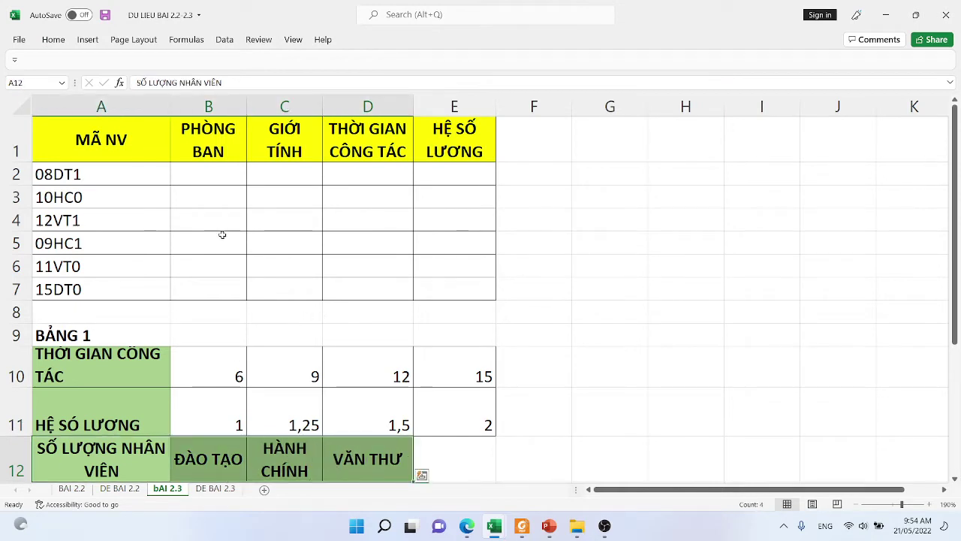
click(54, 39)
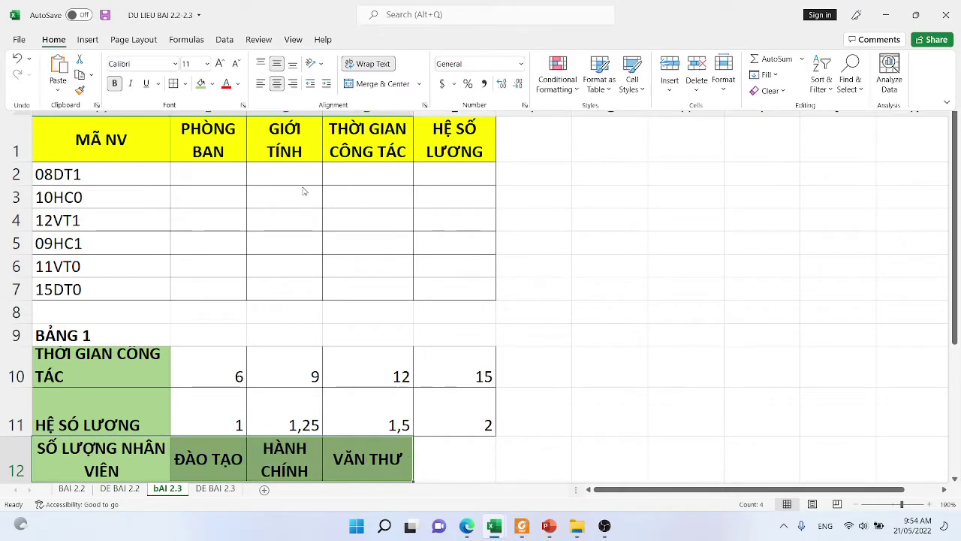
click(213, 83)
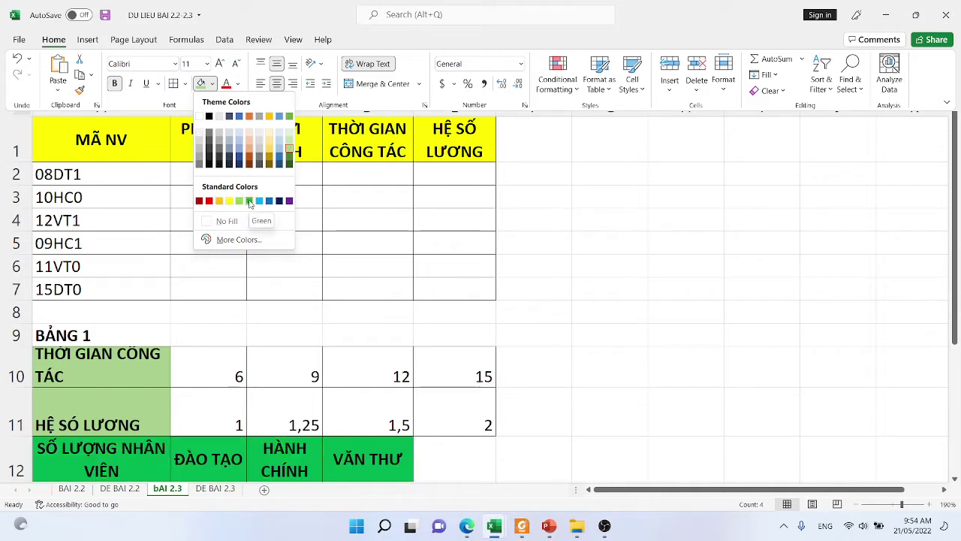
click(290, 152)
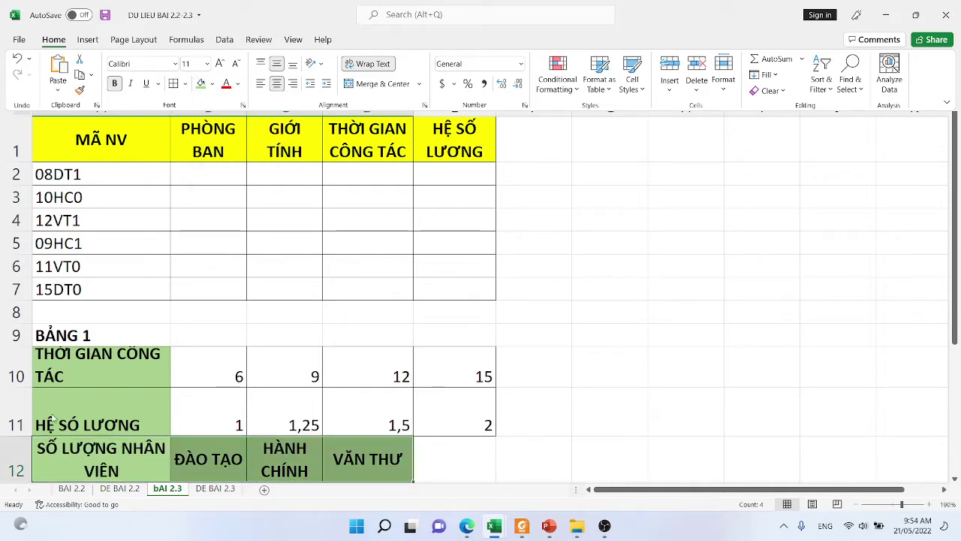
click(83, 451)
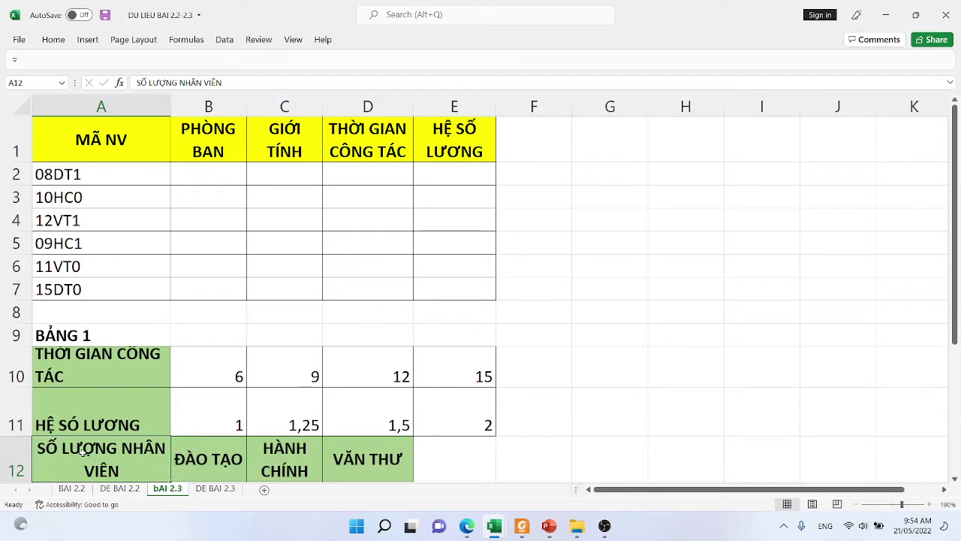
click(54, 39)
click(212, 83)
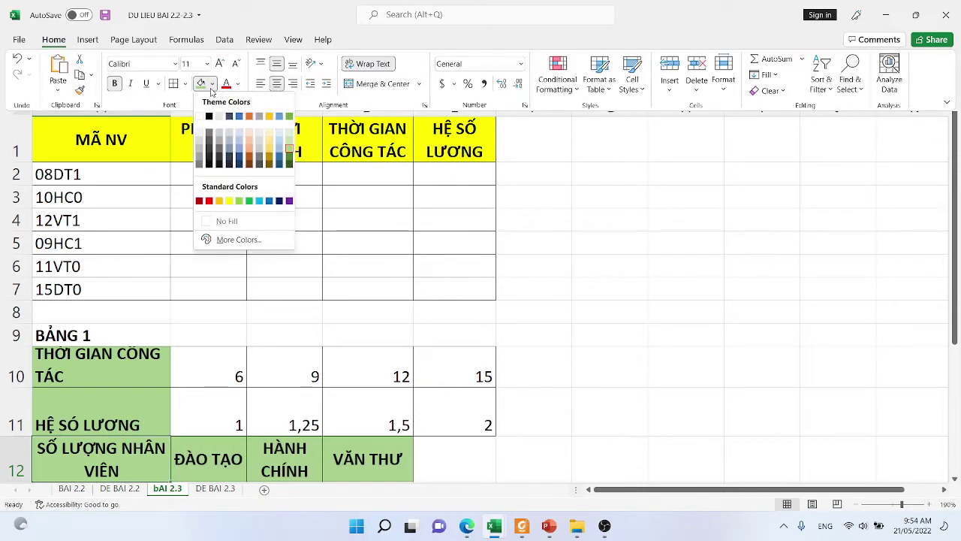
click(229, 201)
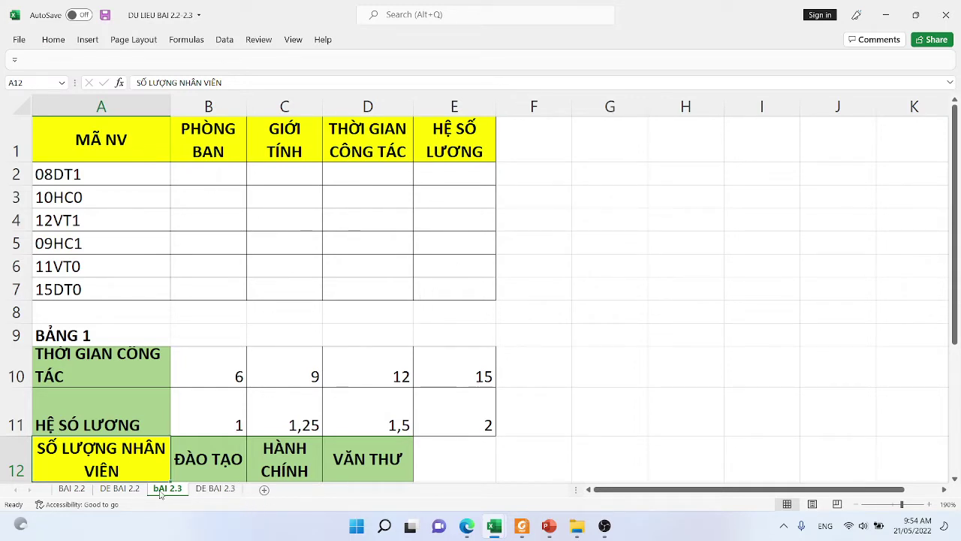
click(215, 488)
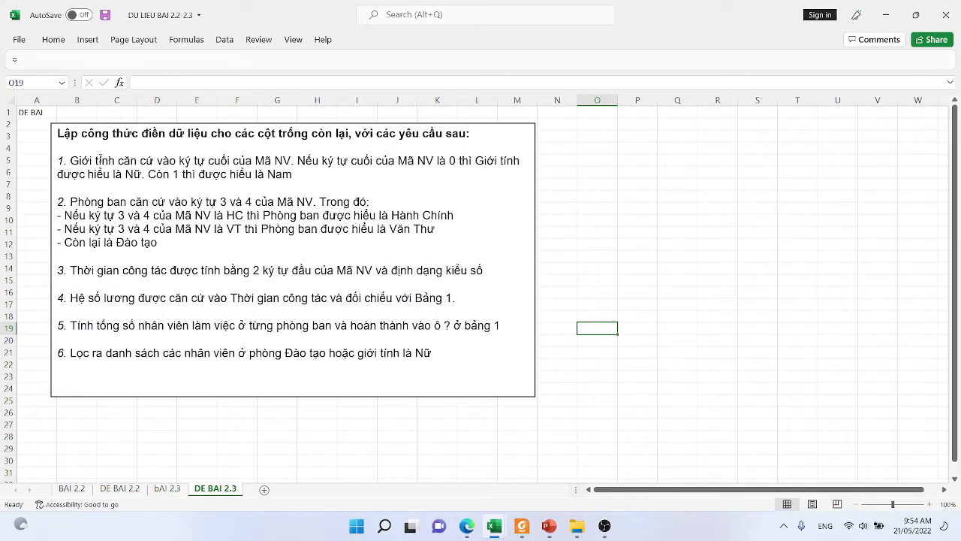
double_click(82, 161)
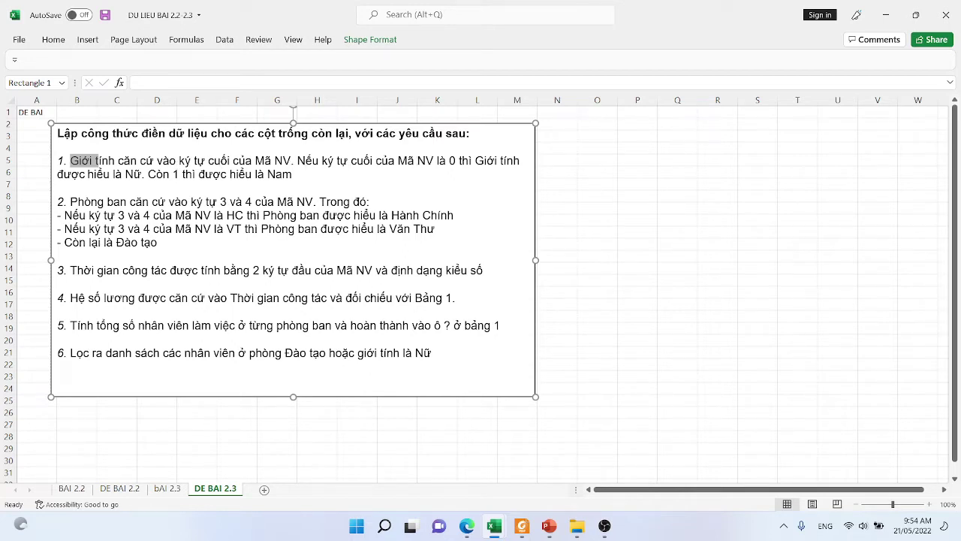
double_click(452, 161)
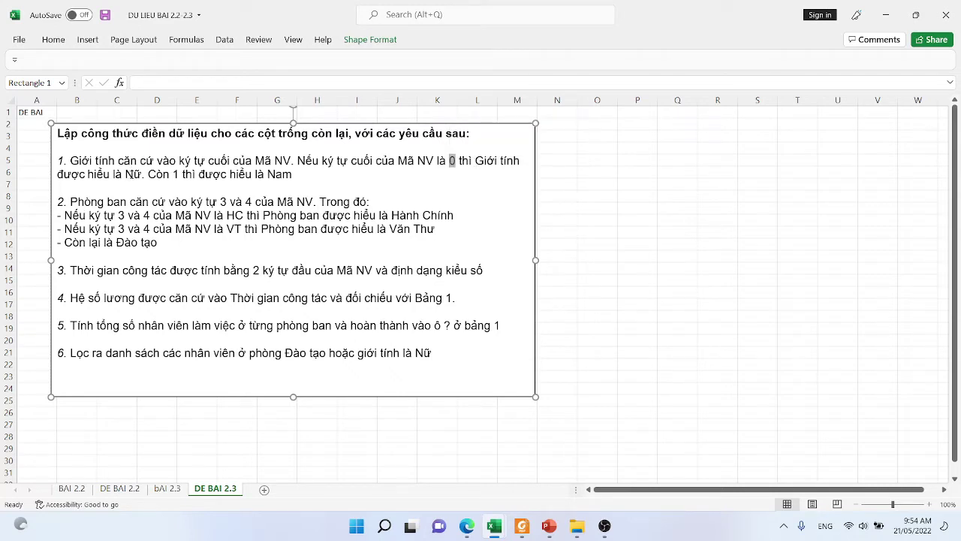
drag(125, 174, 133, 174)
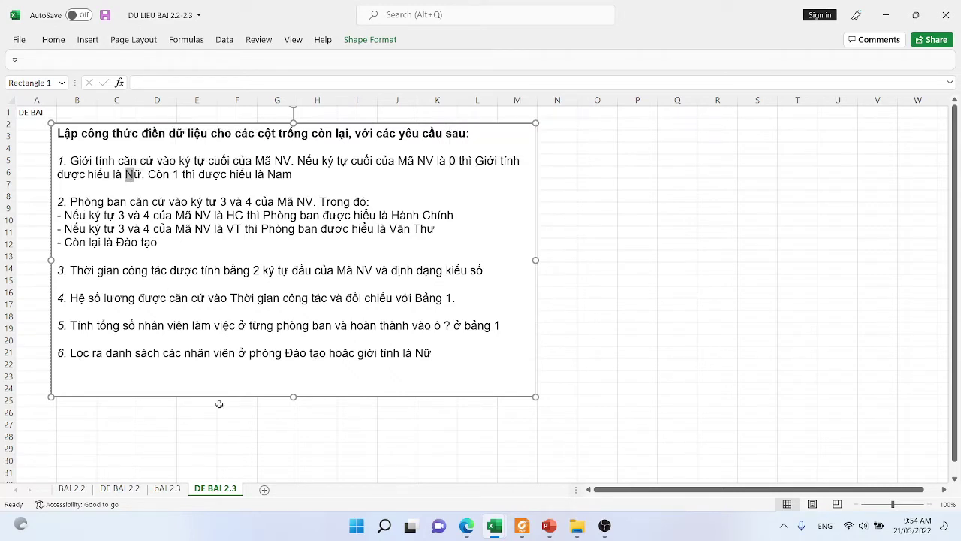
click(167, 488)
Step: Enter the gender formula =IF(RIGHT(A2)="0";"Nữ";"Nam") in C2
click(207, 171)
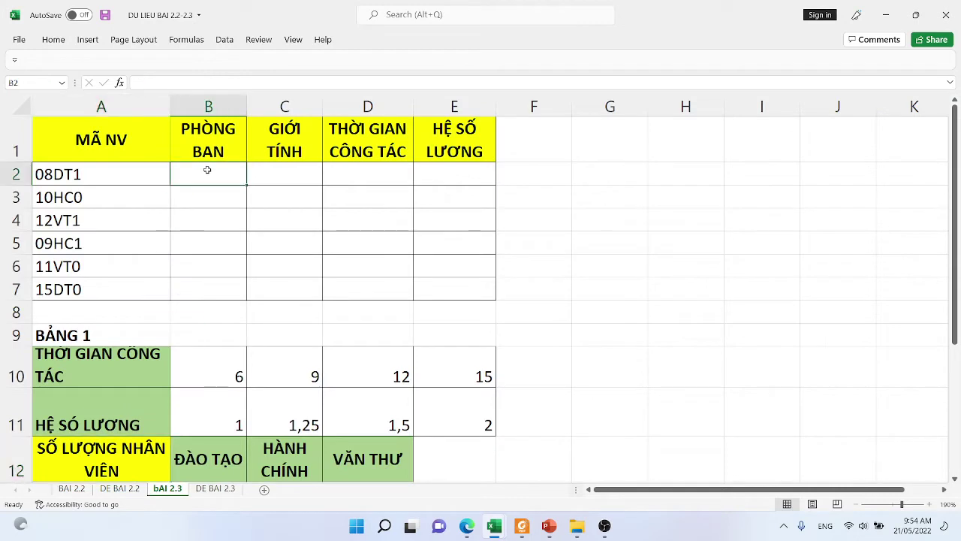
click(290, 156)
click(295, 172)
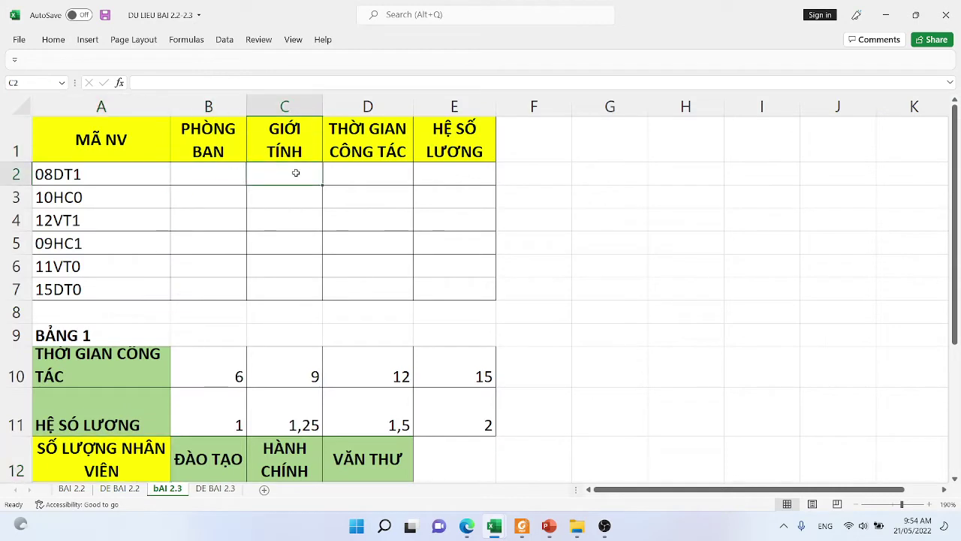
text(=I)
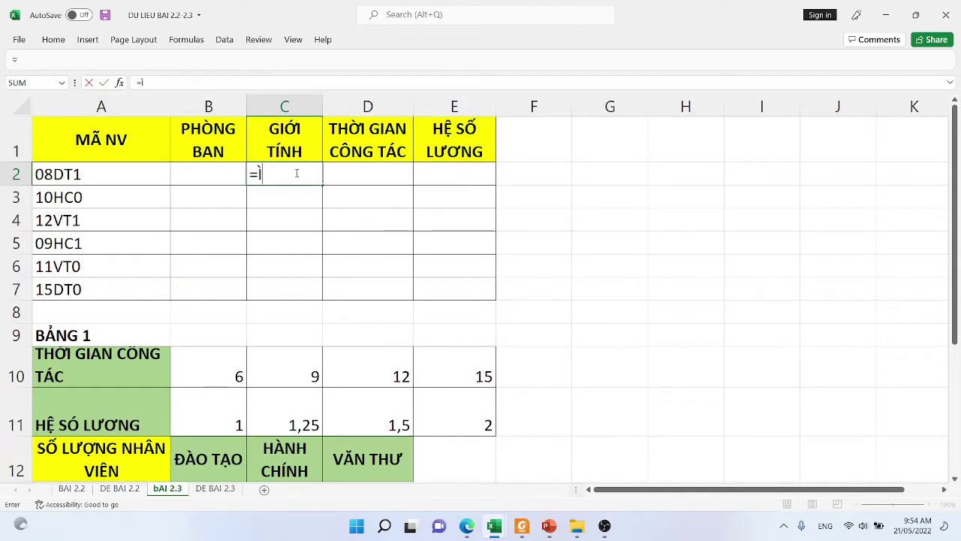
text(F(RIG)
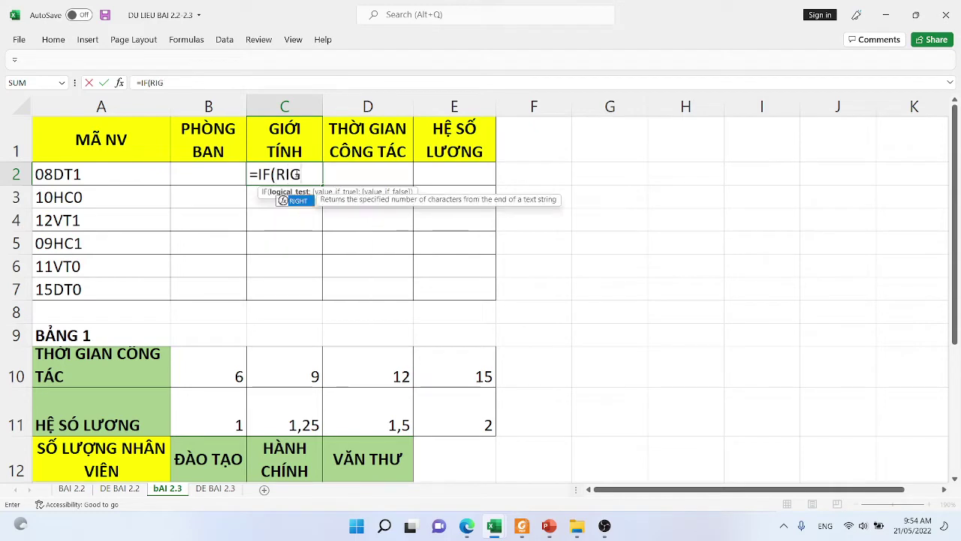
text(HT()
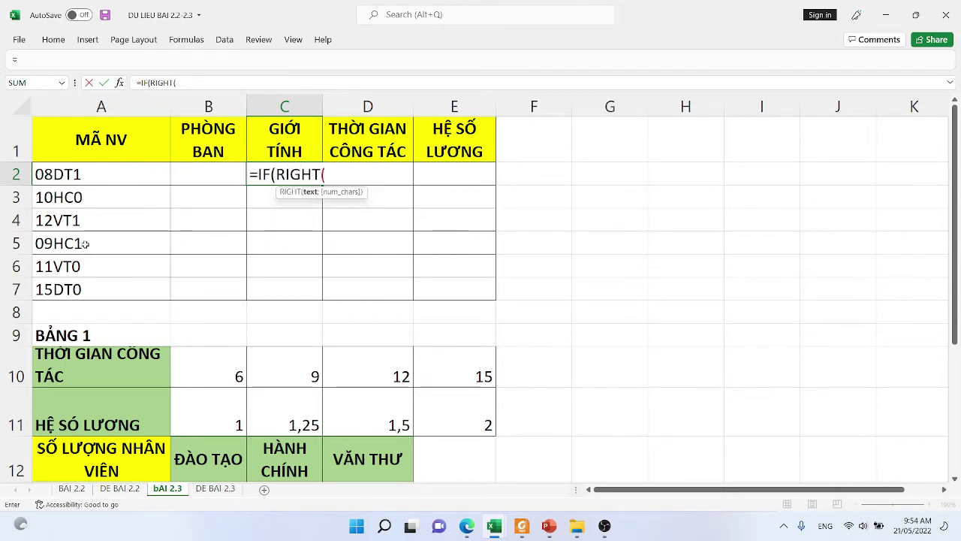
click(81, 178)
text()=)
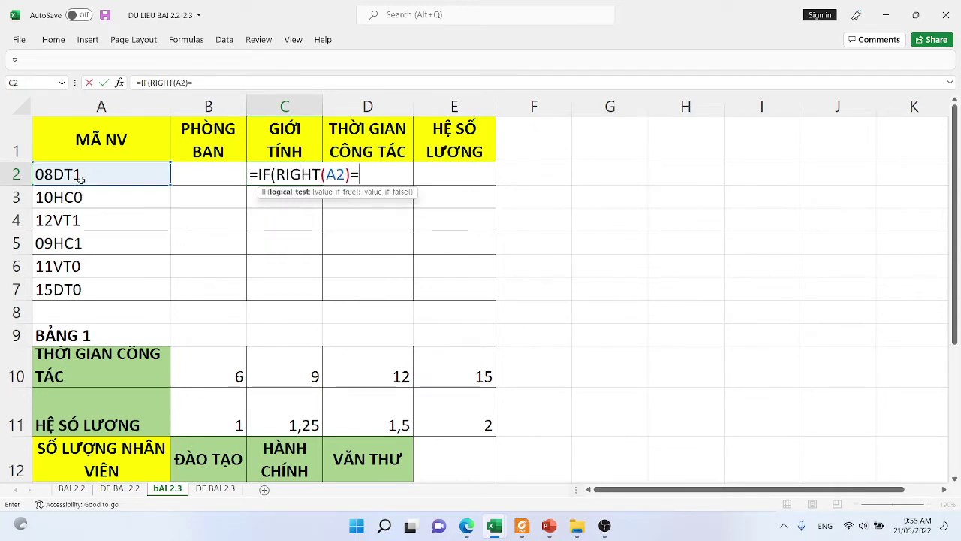
text("0")
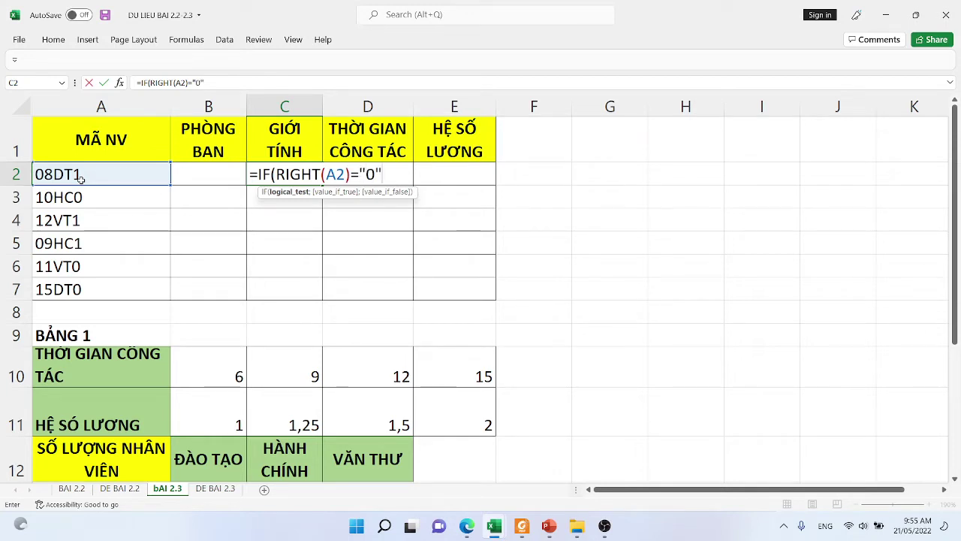
text(;"Nữ)
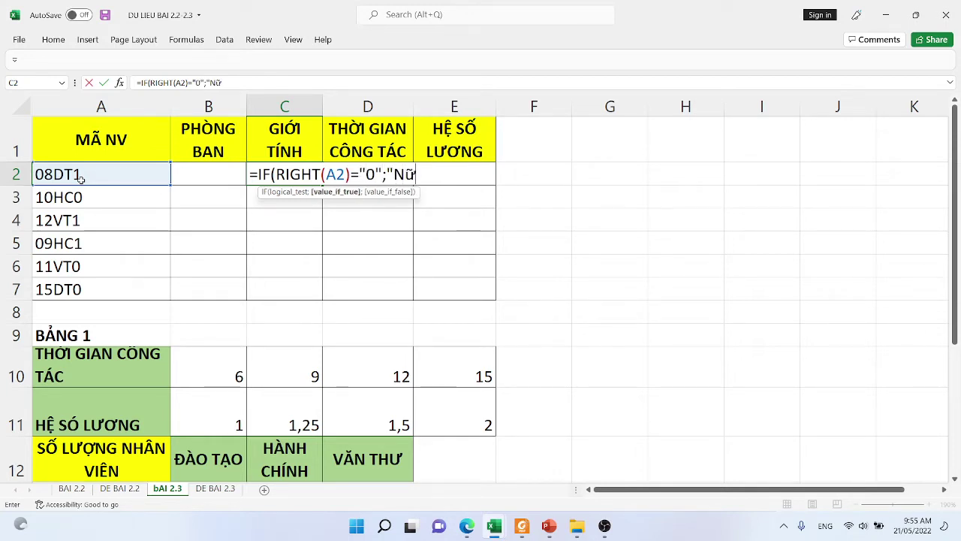
text(";")
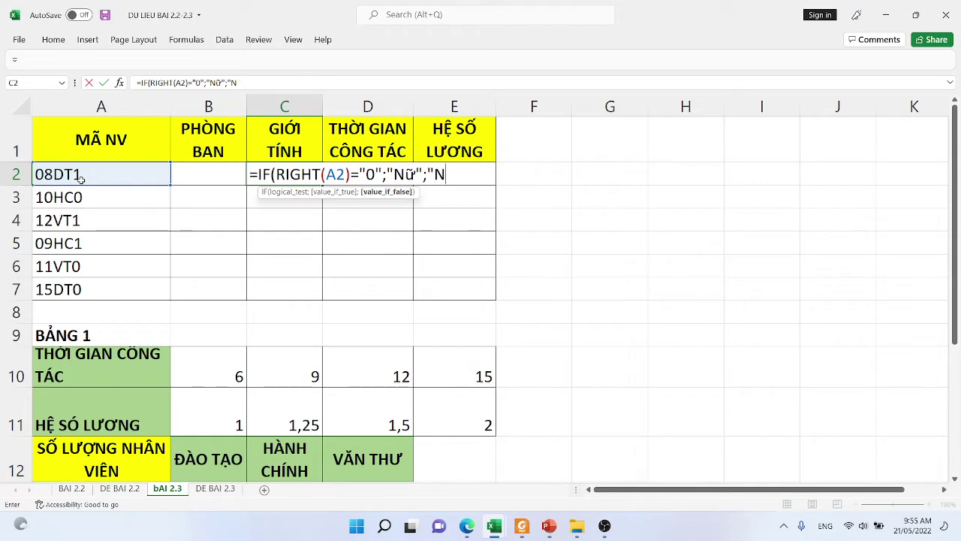
text(am"))
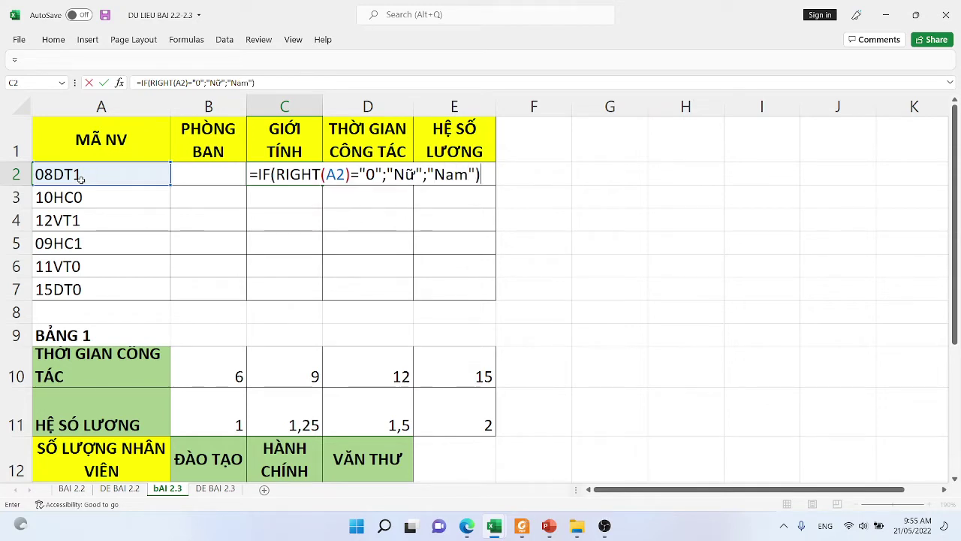
key(Return)
text(\)
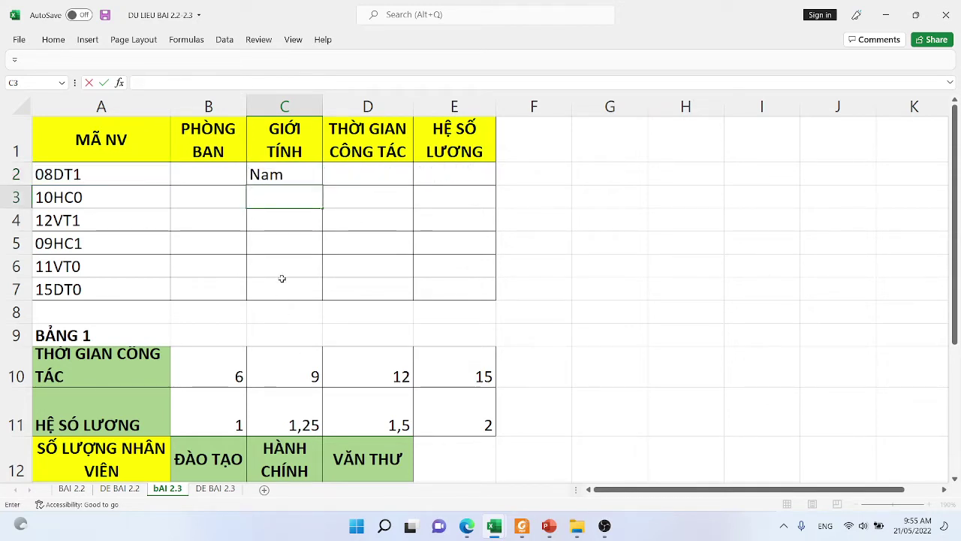
Step: Reopen C2's formula for editing and bring PowerPoint to the front
click(290, 172)
double_click(291, 170)
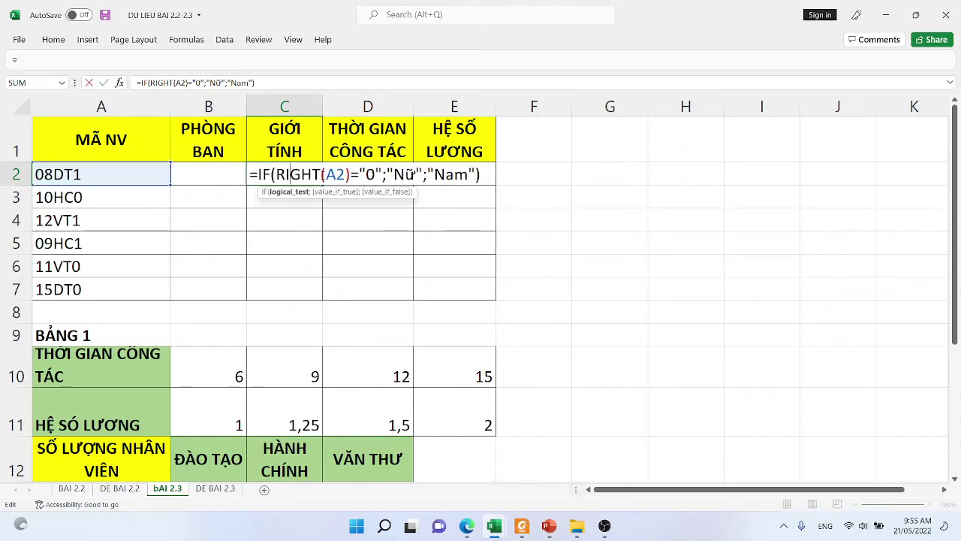
click(549, 526)
Step: Add slide 4 after slide 3 with a screen clipping of C2's gender formula, moved into the title area
click(32, 294)
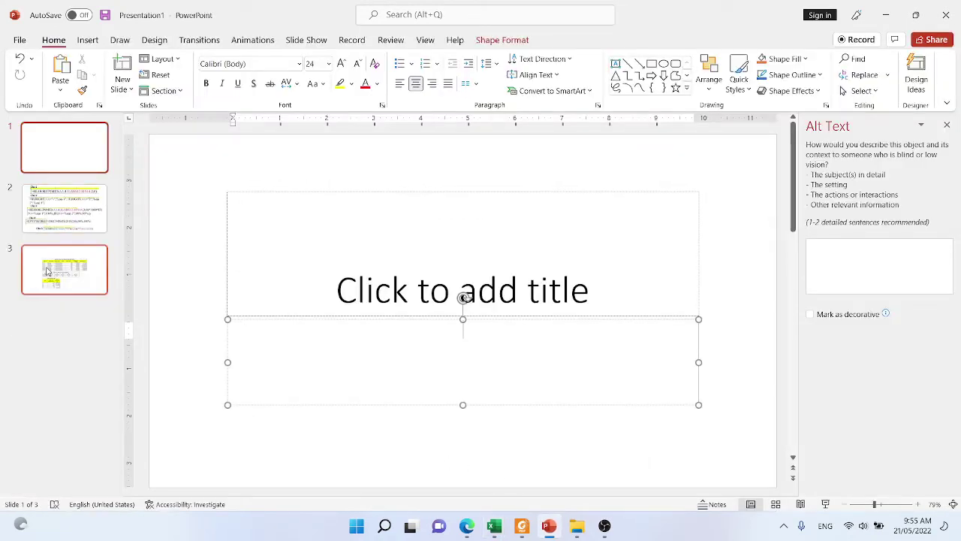
key(Return)
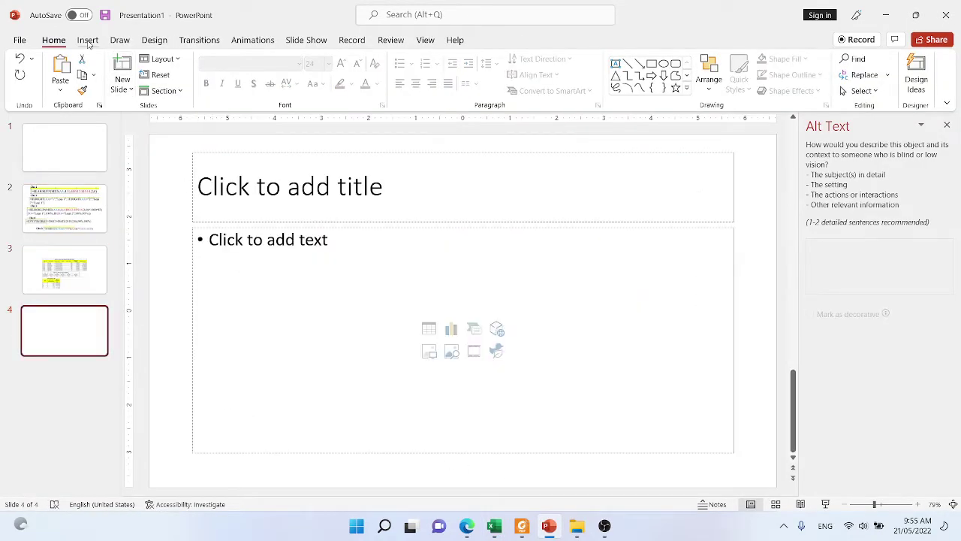
click(87, 40)
click(133, 75)
click(158, 199)
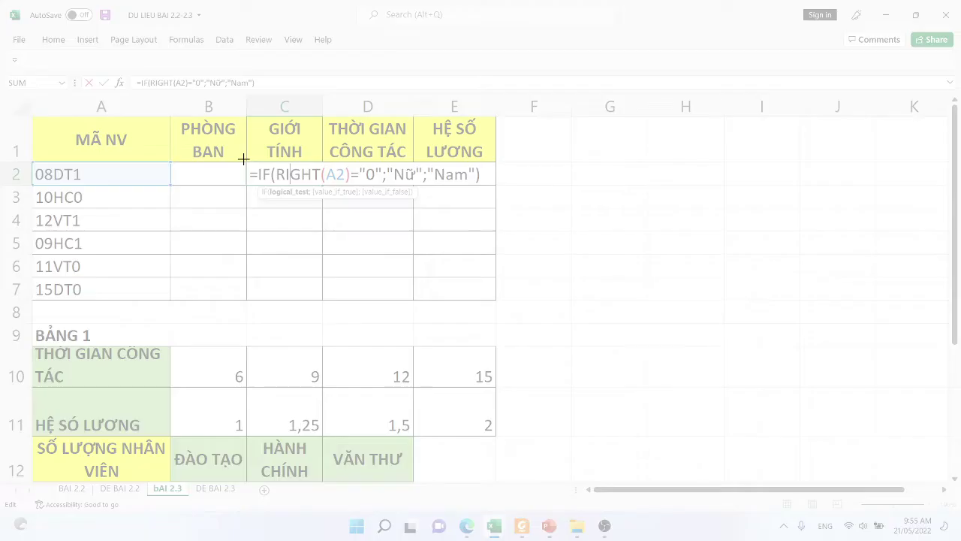
drag(244, 159, 484, 188)
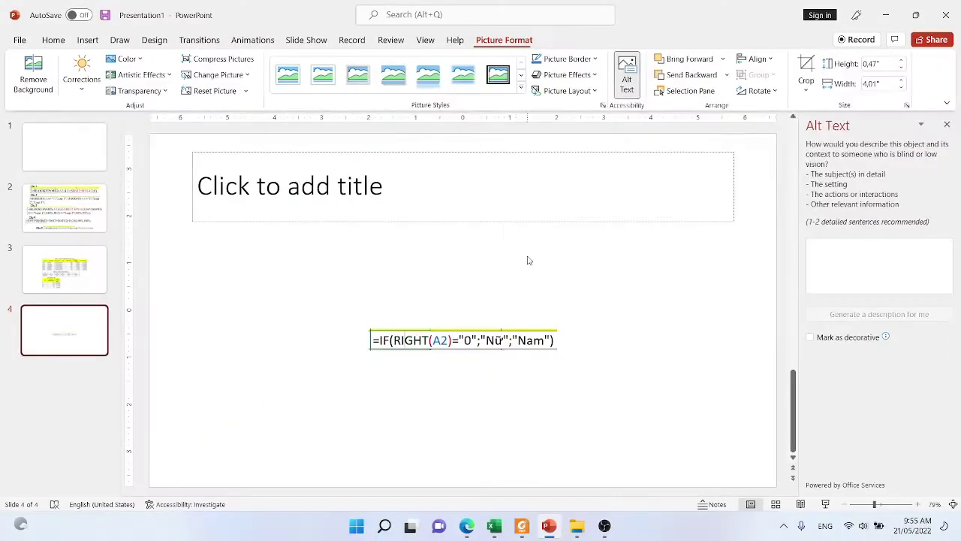
drag(368, 340, 229, 190)
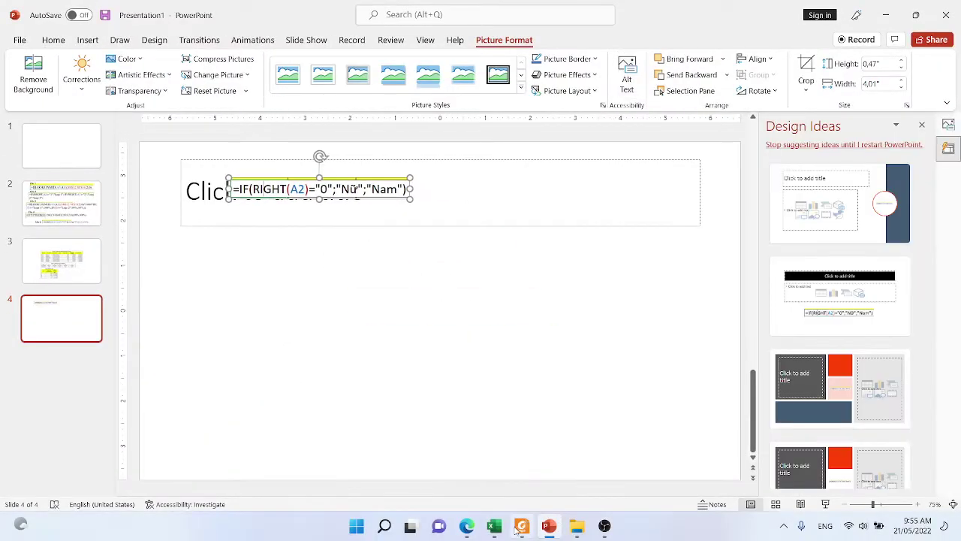
Step: Back in Excel, fill the gender formula down C2:C7 and switch to the DE BAI 2.3 sheet
click(522, 525)
mouse_move(495, 529)
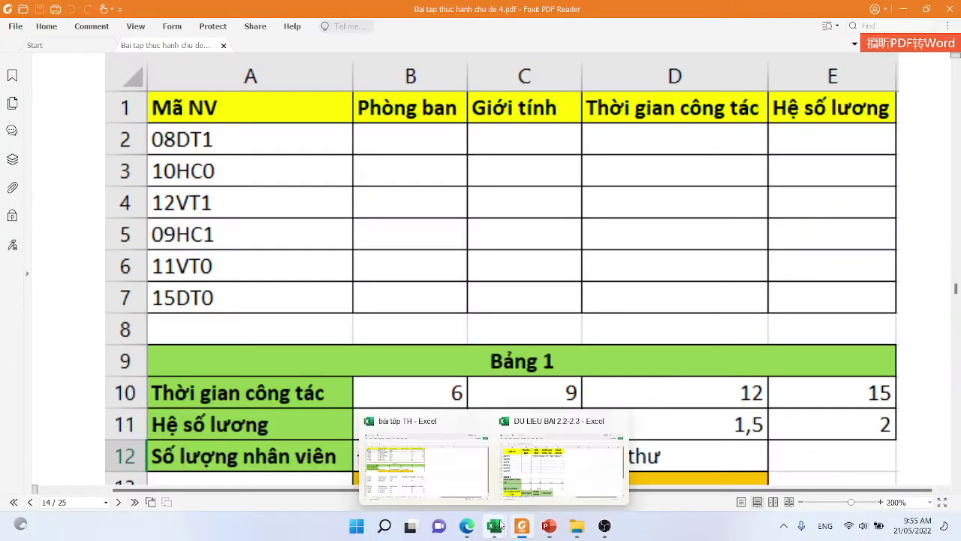
click(537, 475)
key(Return)
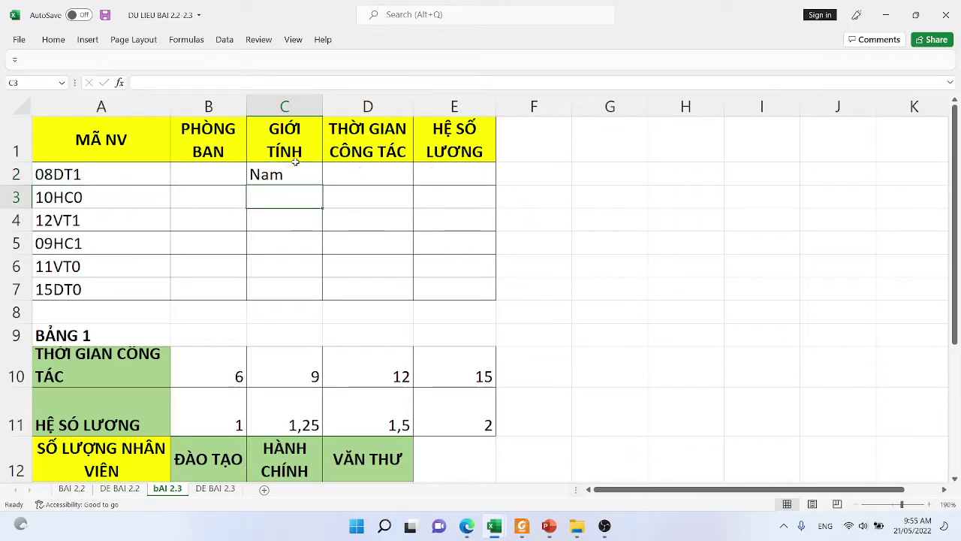
click(293, 166)
drag(321, 184, 323, 300)
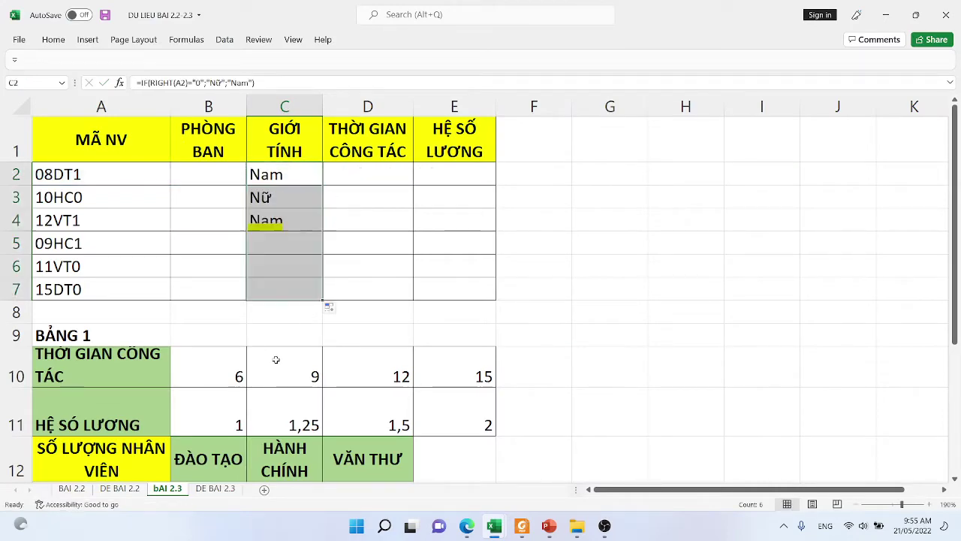
key(ctrl+Page_Down)
Step: Copy the red formatting of Hành Chính onto HC in requirement 2 with Format Painter
click(103, 191)
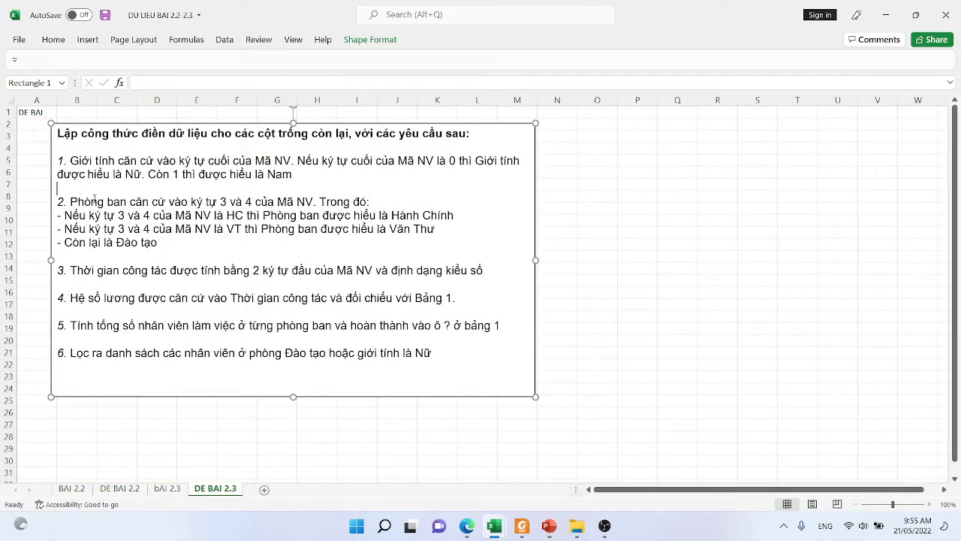
drag(80, 201, 278, 201)
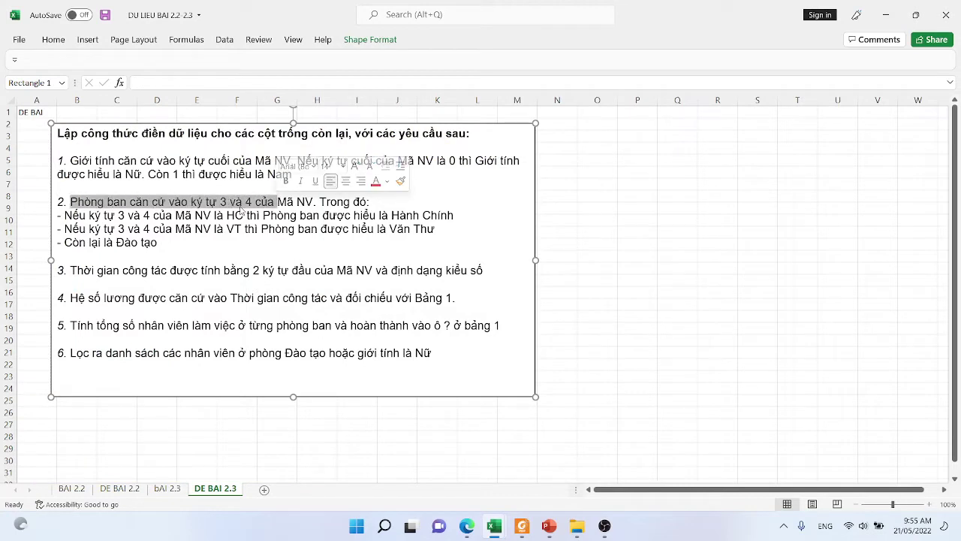
click(229, 201)
drag(220, 201, 250, 201)
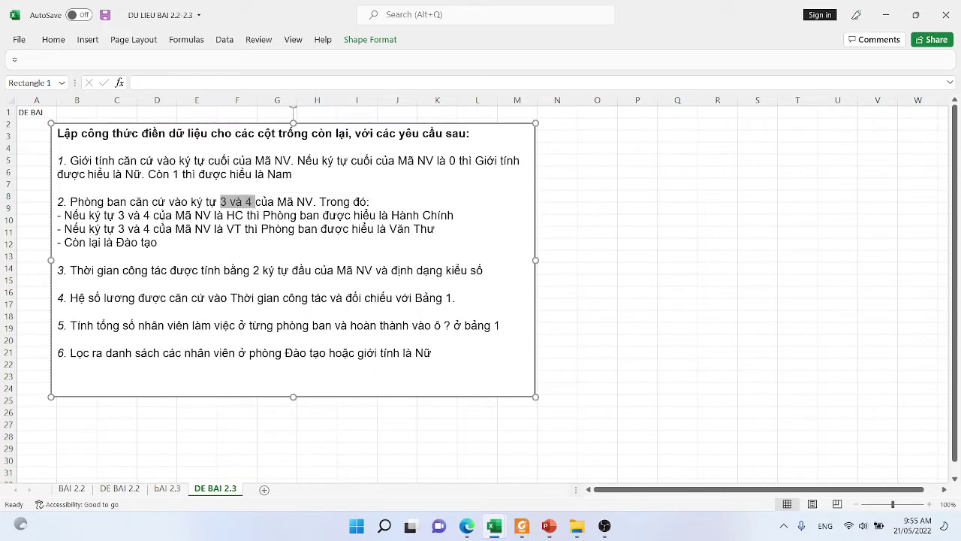
drag(226, 216, 245, 215)
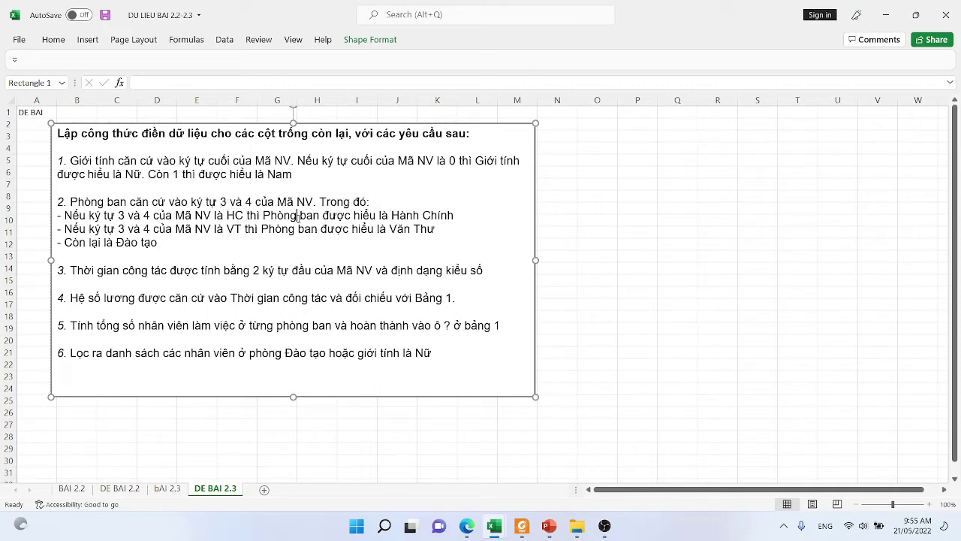
drag(392, 215, 453, 216)
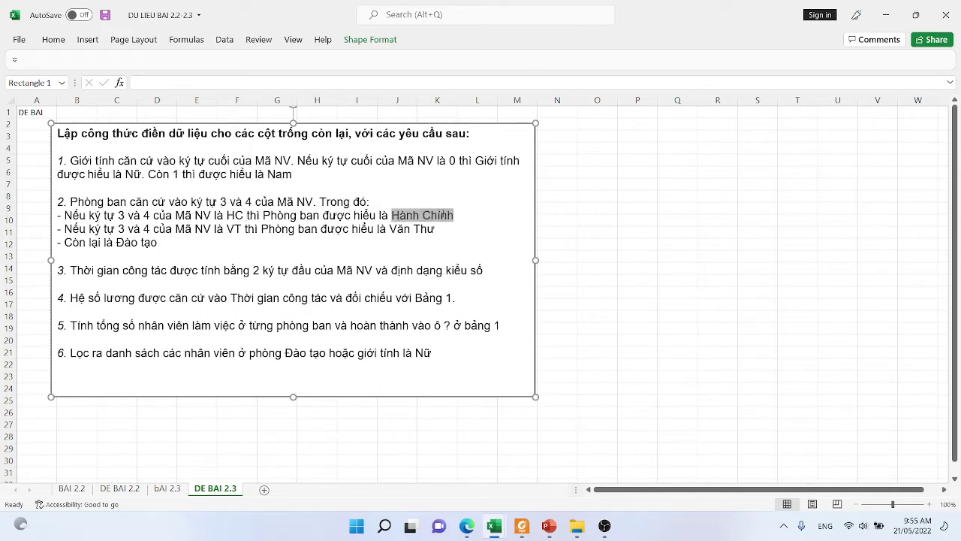
click(53, 39)
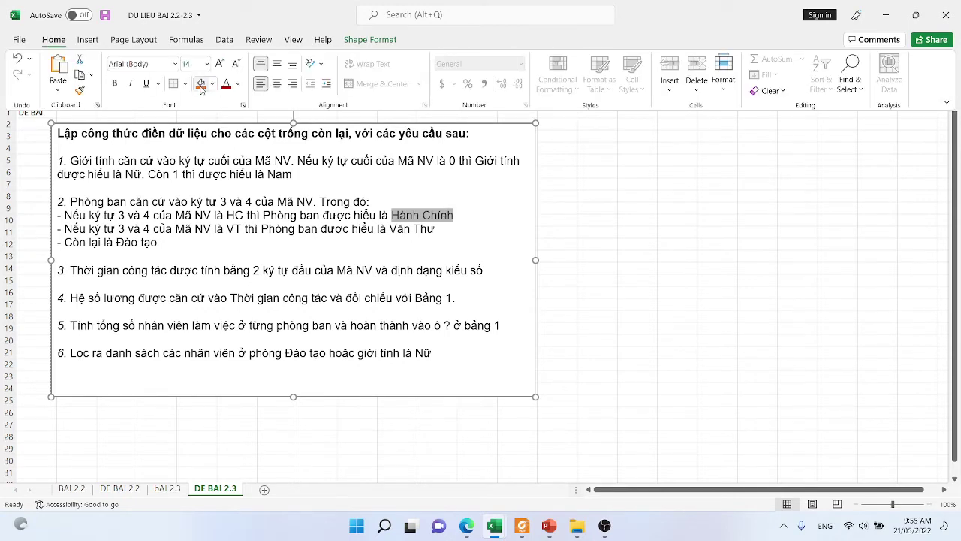
click(79, 91)
drag(227, 216, 244, 216)
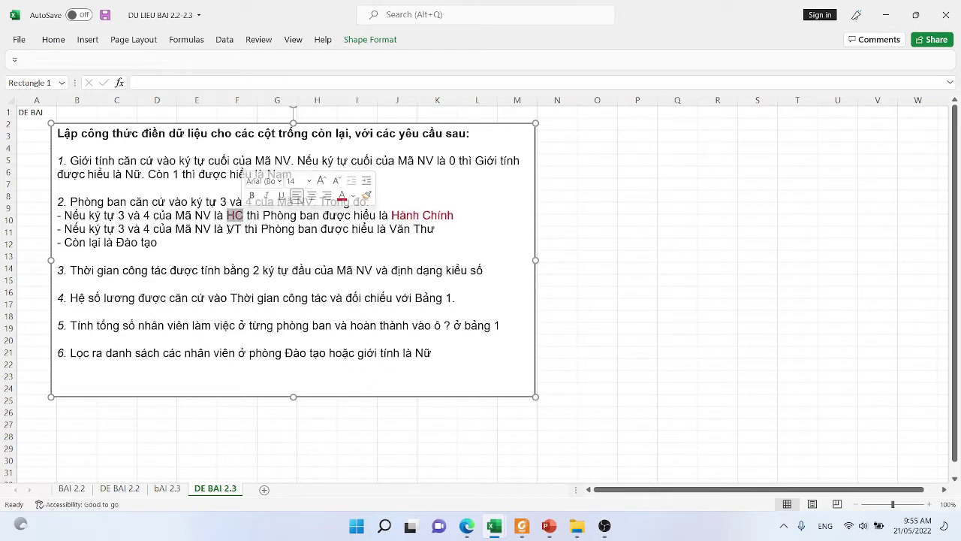
Step: Colour VT, Văn Thư and Đào tạo dark red
drag(227, 229, 241, 229)
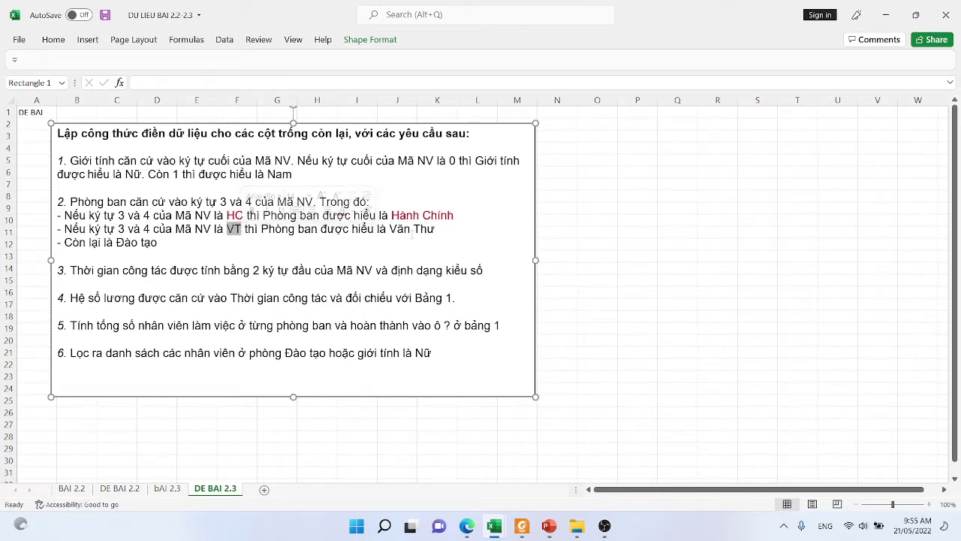
drag(390, 229, 439, 229)
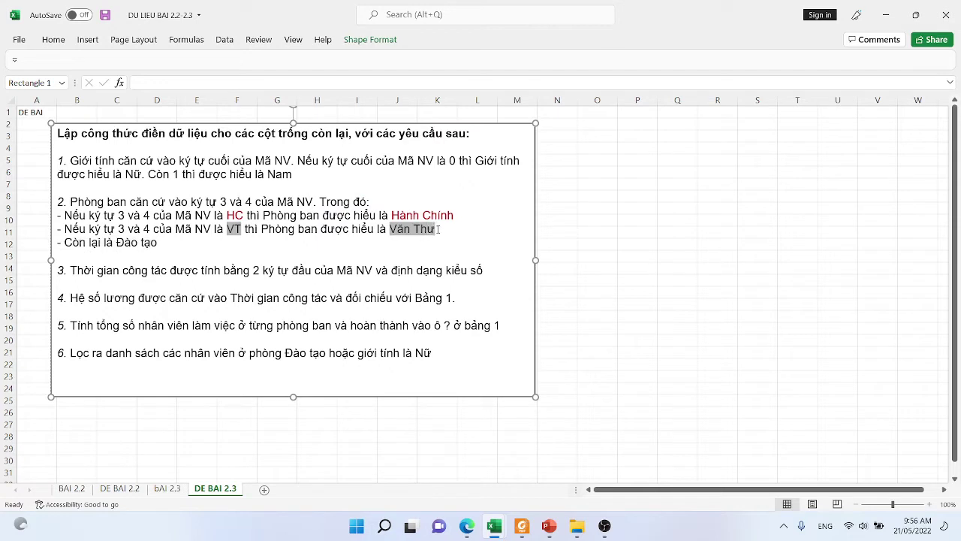
click(53, 39)
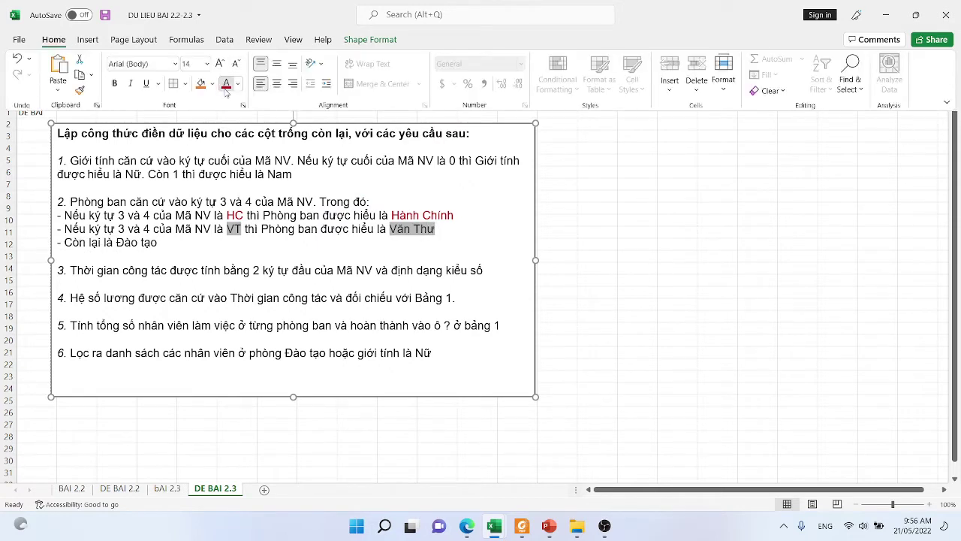
click(118, 248)
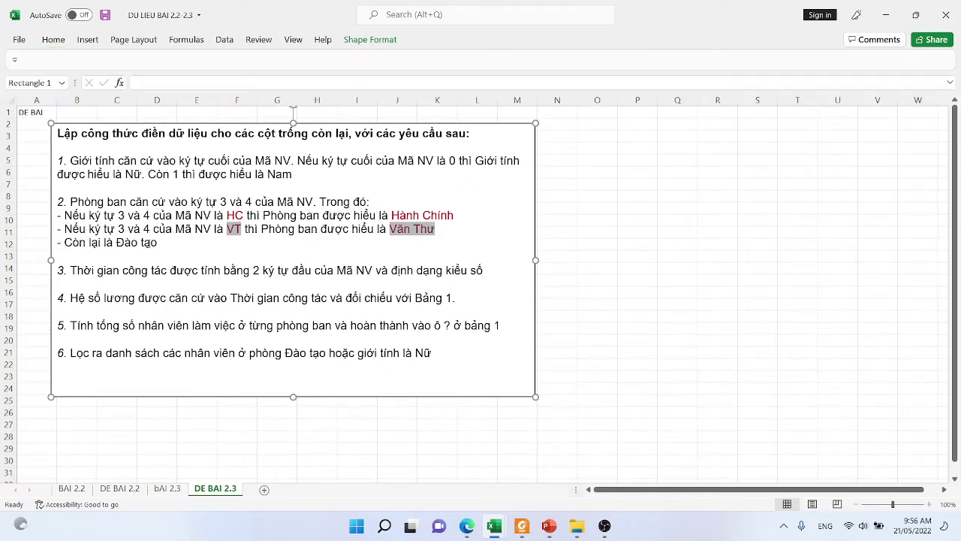
drag(117, 243, 157, 243)
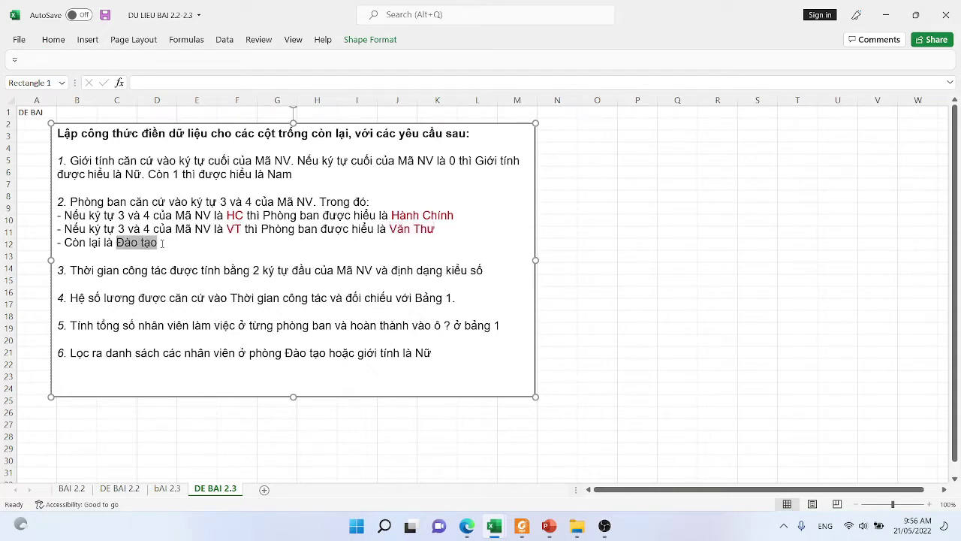
click(53, 39)
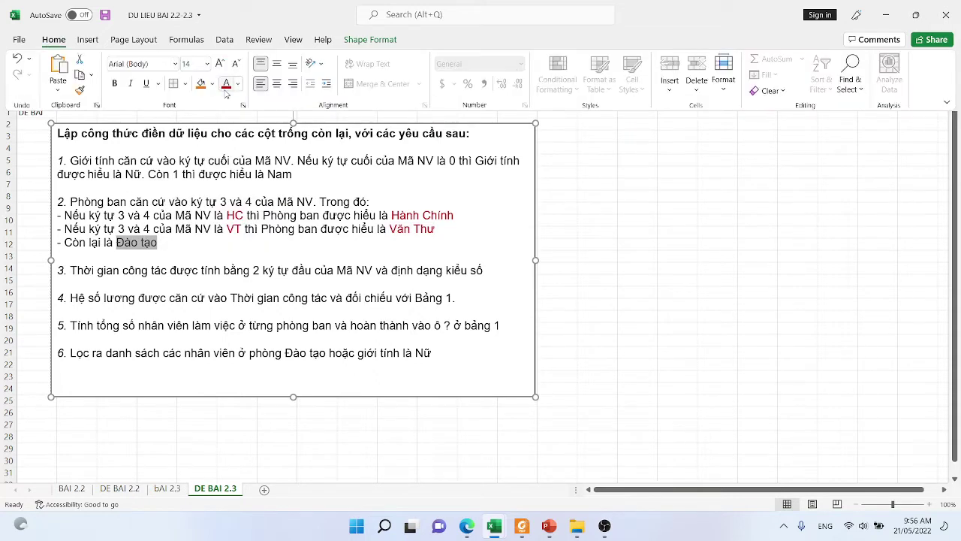
click(226, 91)
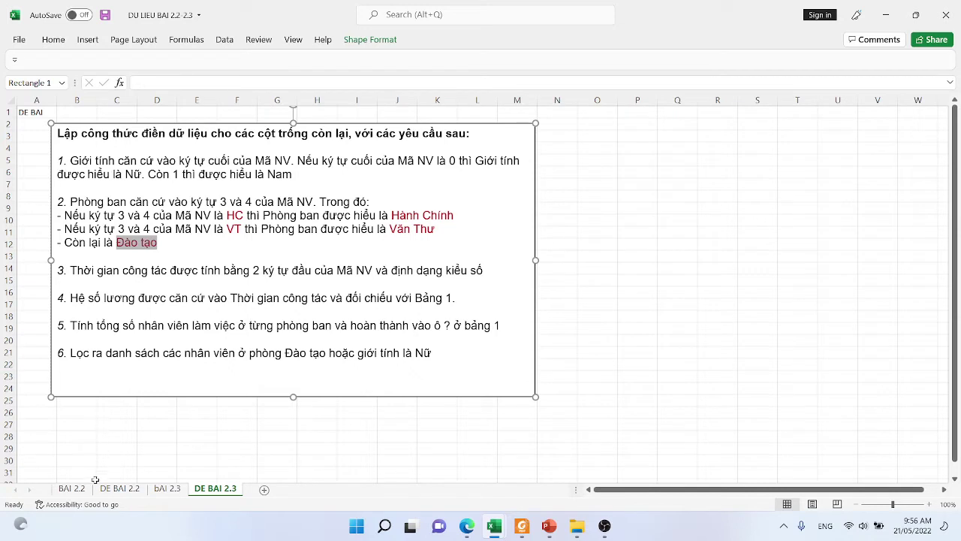
Step: On the bAI 2.3 sheet, enter the Bảng phụ heading in G2 and column headers Mã NV and Phòng ban
click(179, 488)
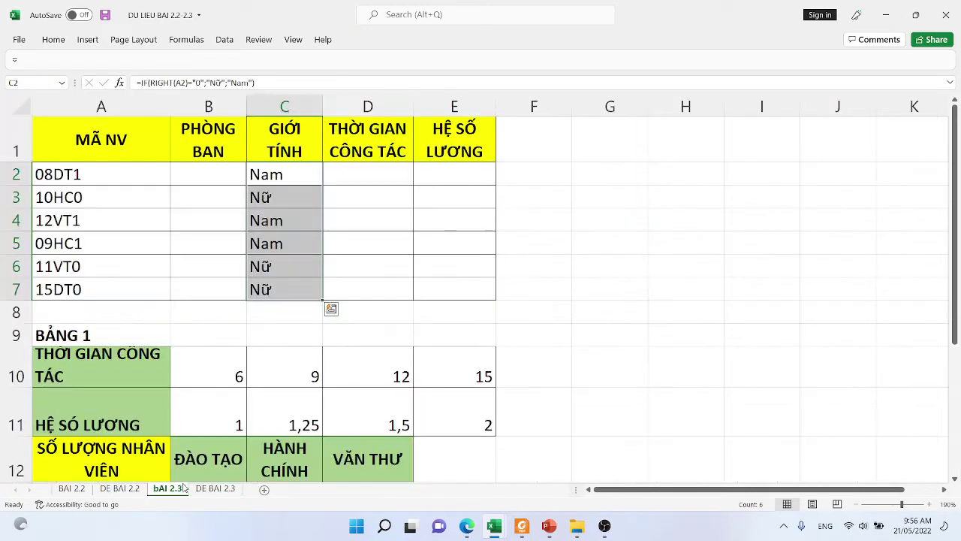
click(225, 338)
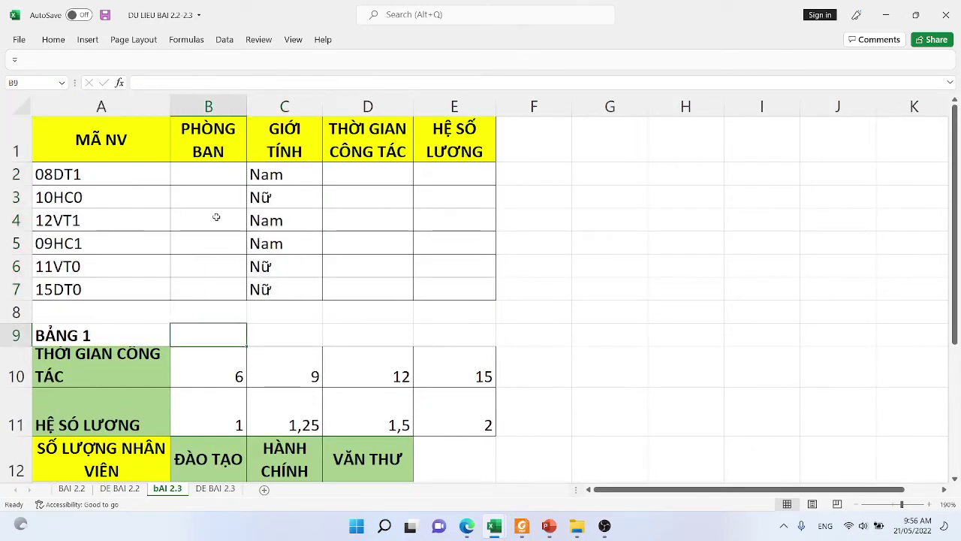
click(602, 193)
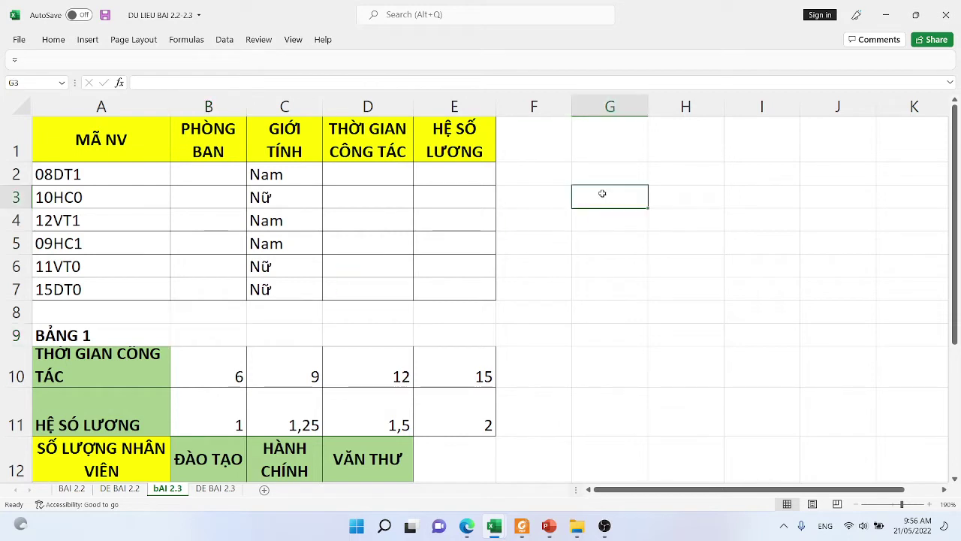
click(596, 181)
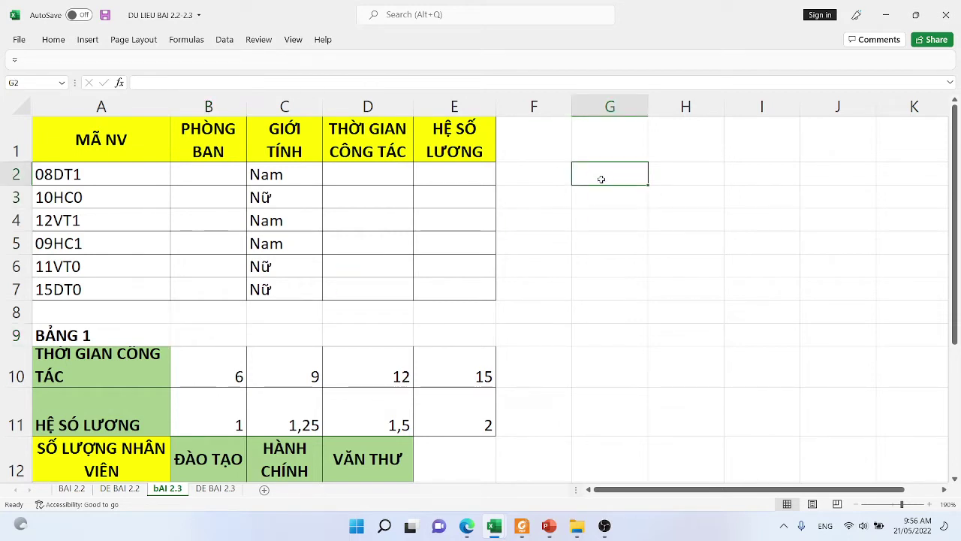
text(Bảng )
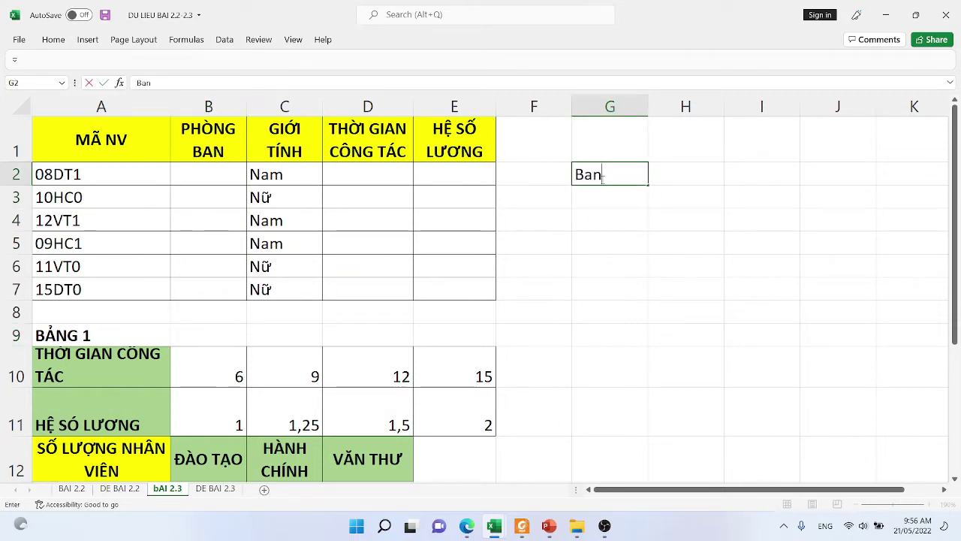
text(phu)
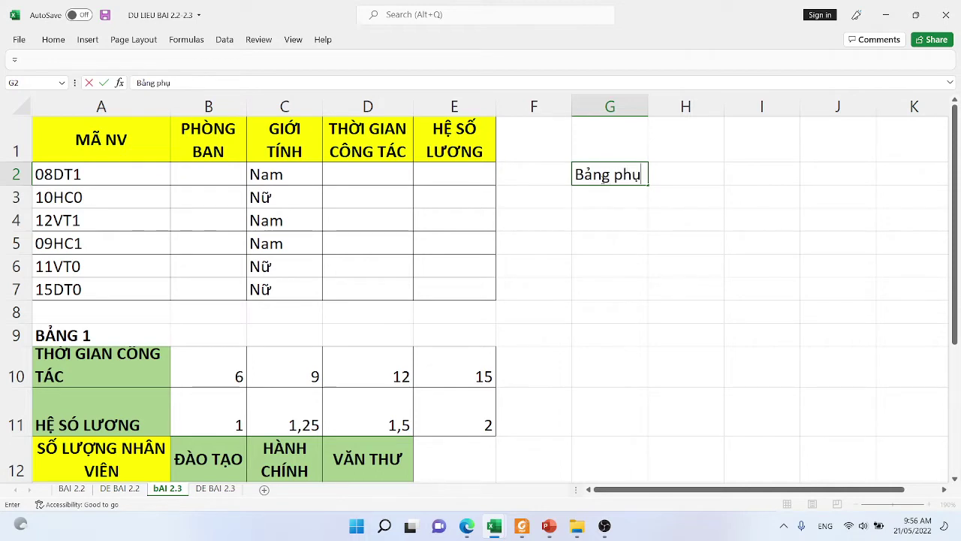
key(Return)
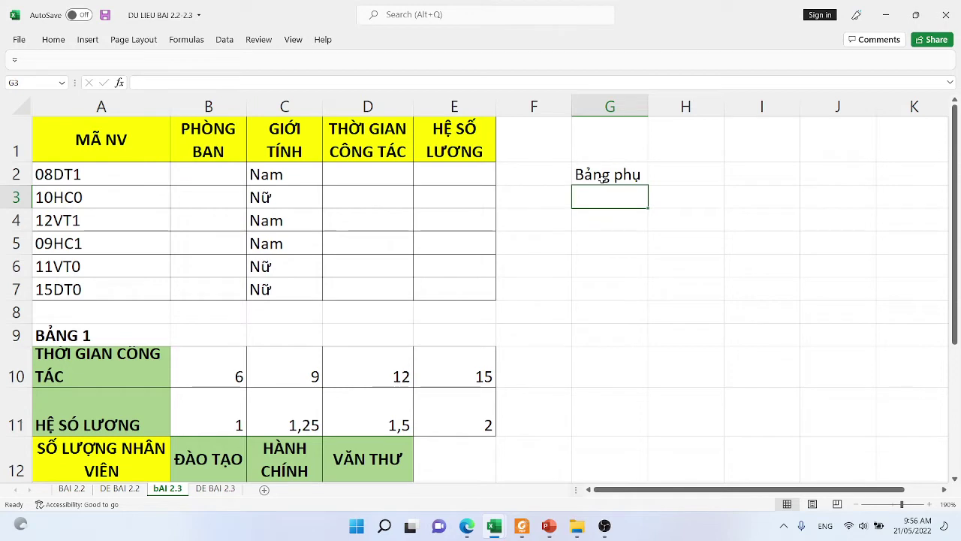
text(Ma)
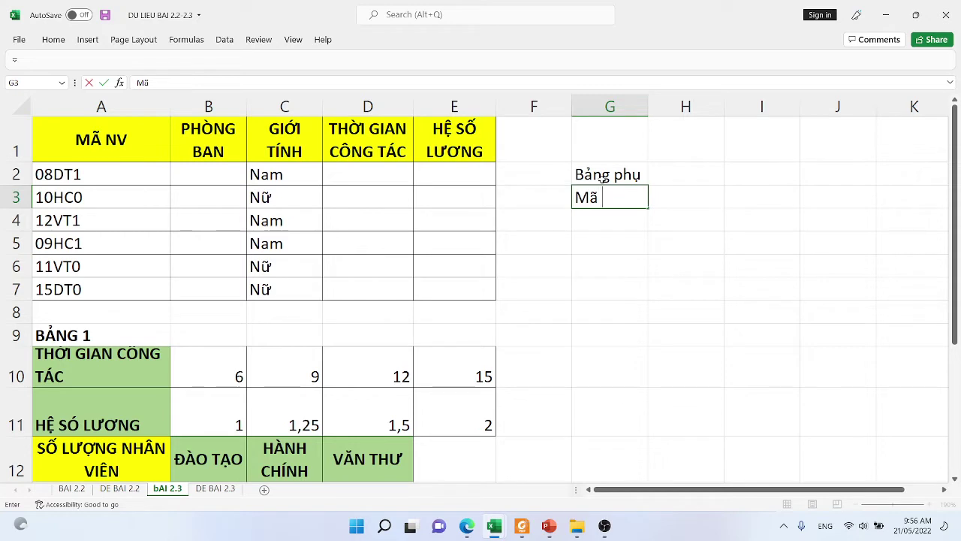
text( NV)
key(Tab)
text(P)
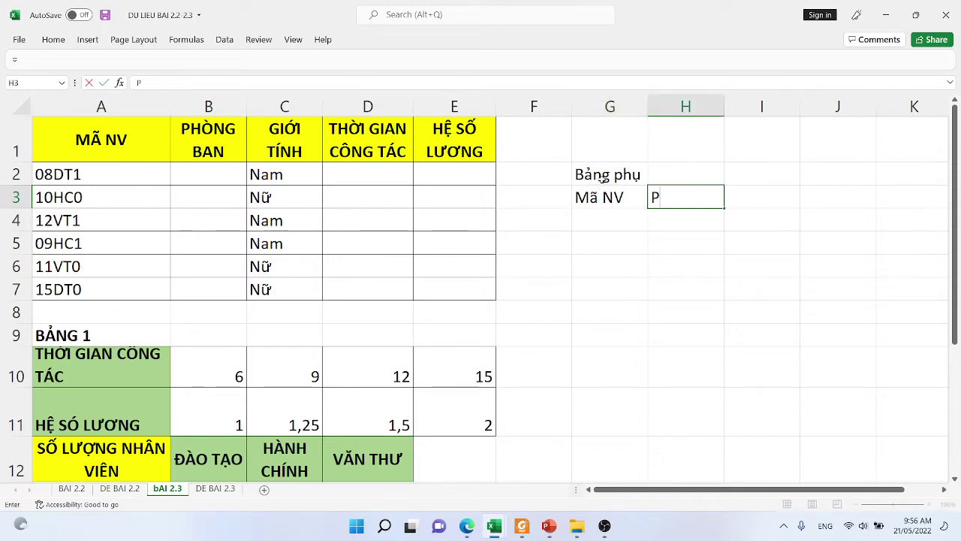
text(hong ban)
key(Return)
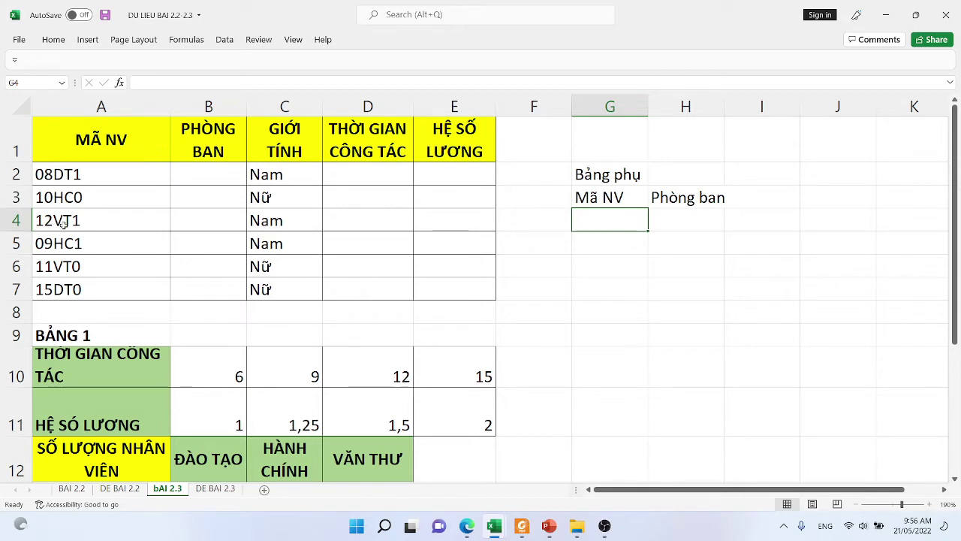
Step: Fill the rows HC–Hành chính, VT–Văn thư and DT–Đào tạo
text(HC)
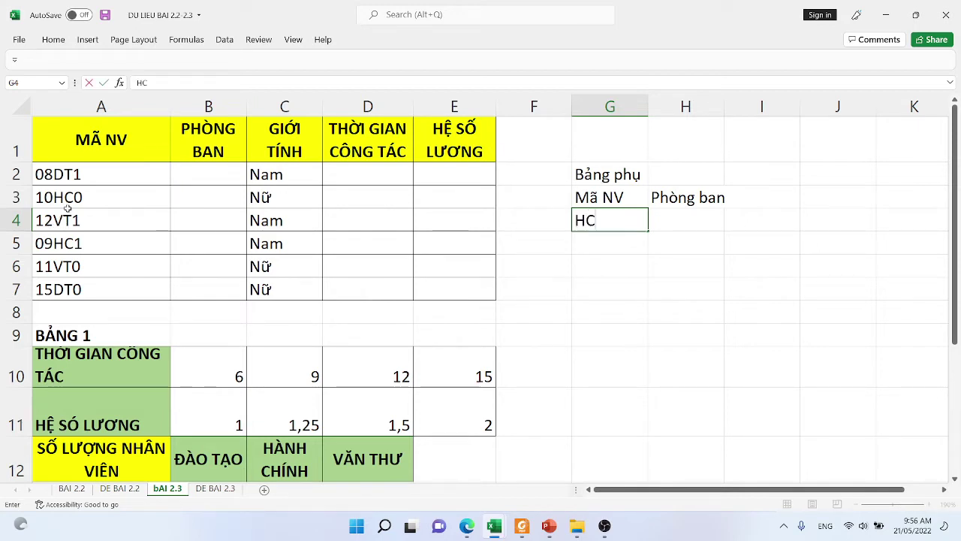
key(Tab)
text(Hanhf c)
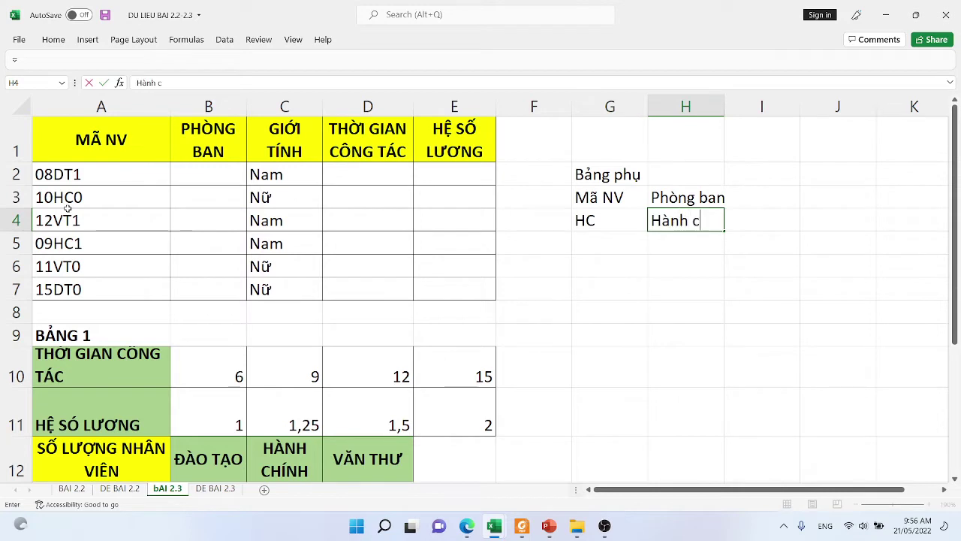
text(hinhs)
key(Return)
text(VT)
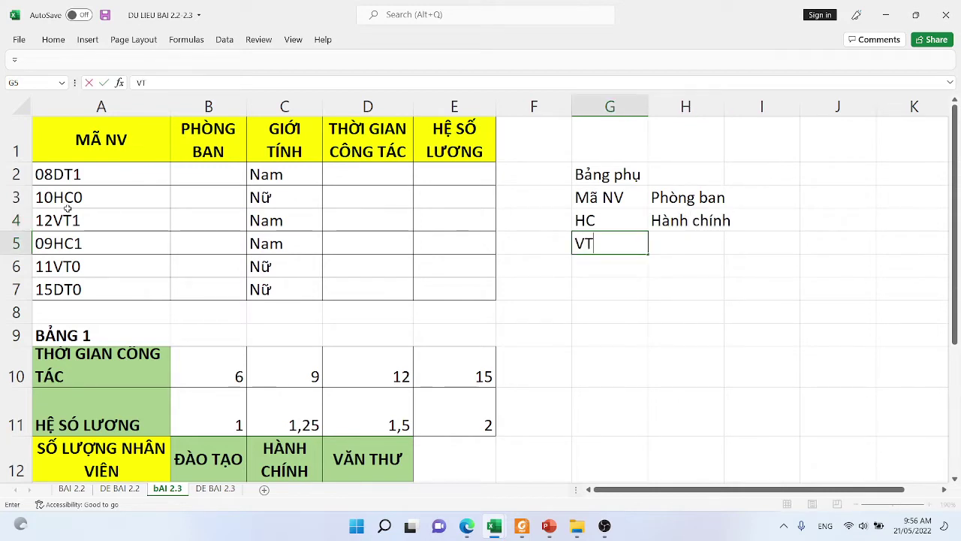
key(Tab)
text(Va)
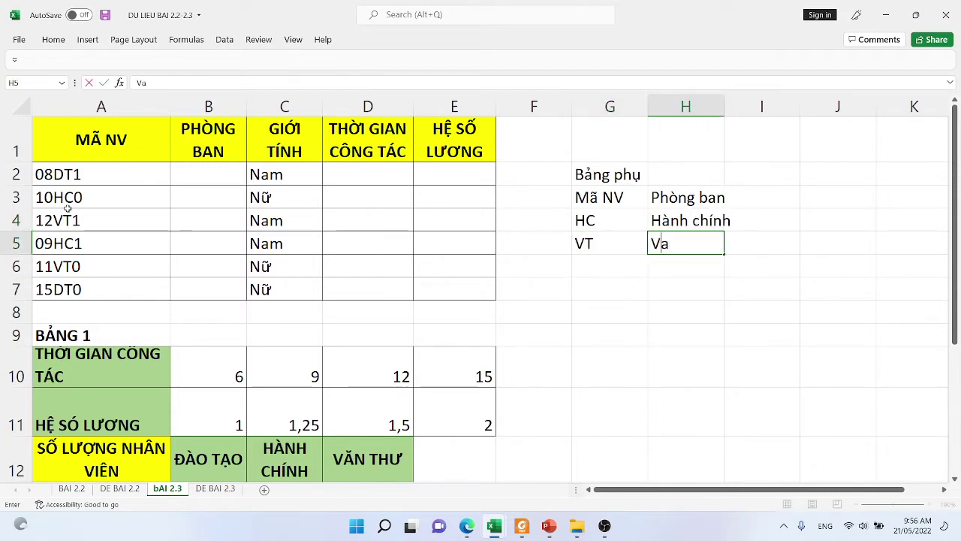
text(wn thw)
key(Return)
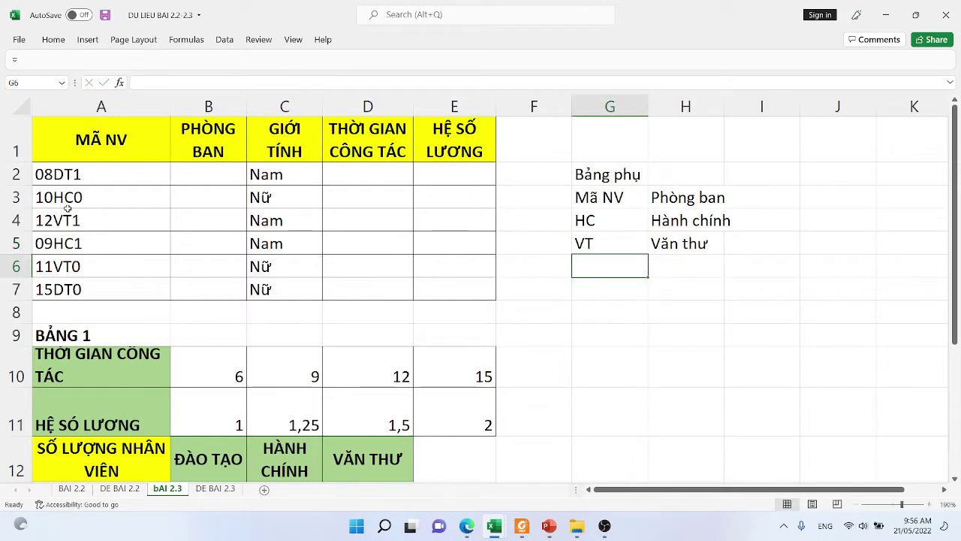
text(DT)
key(Tab)
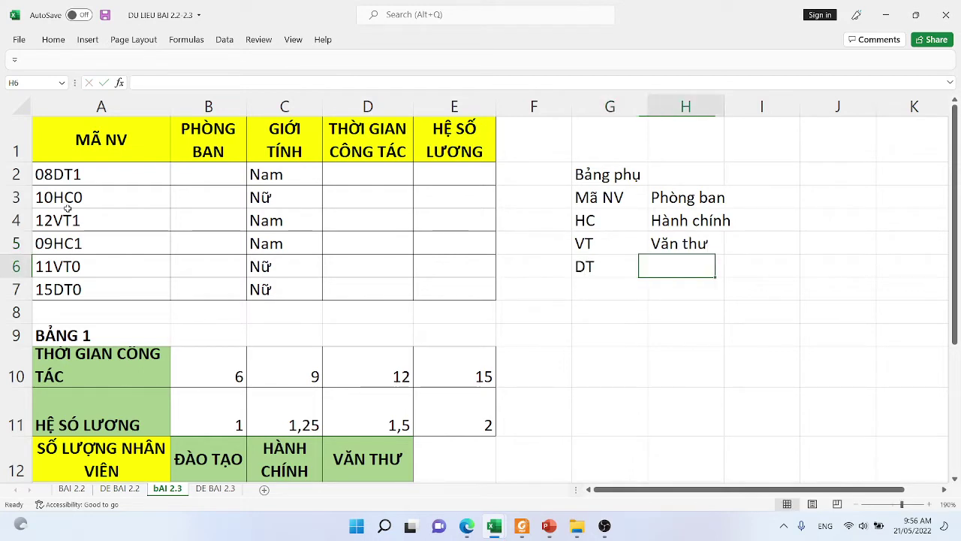
text(Đaof taof)
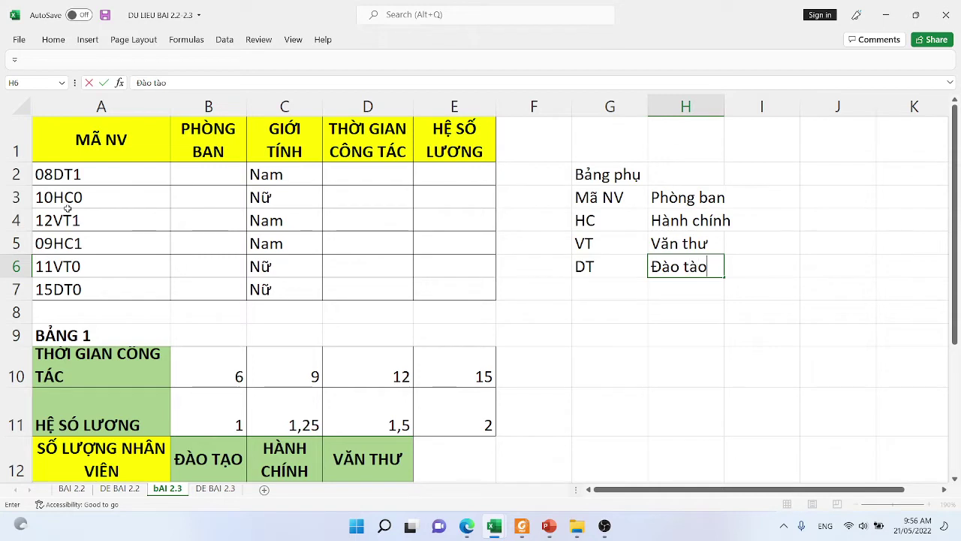
text(j)
key(Return)
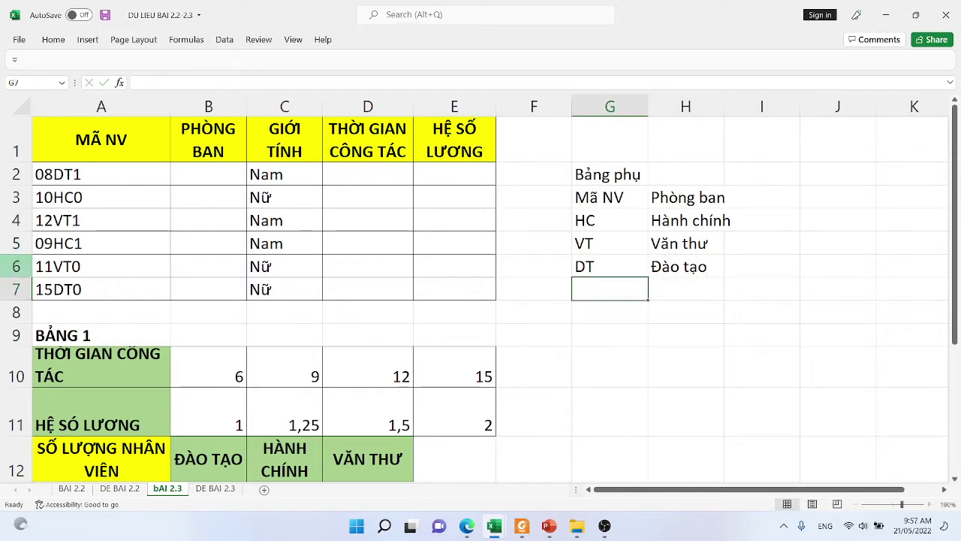
Step: Add all borders to helper table G3:H6 and bold the Mã NV / Phòng ban headers
drag(587, 194, 679, 267)
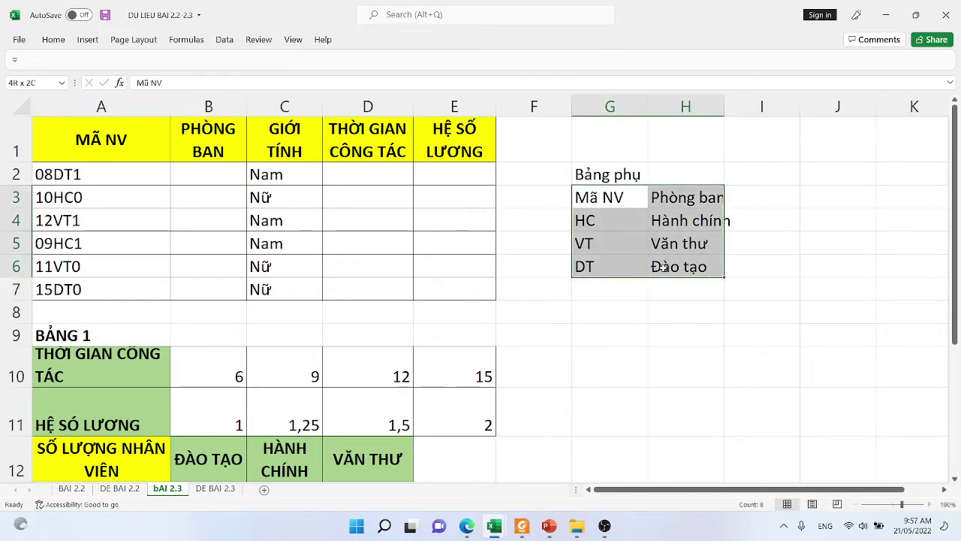
click(53, 41)
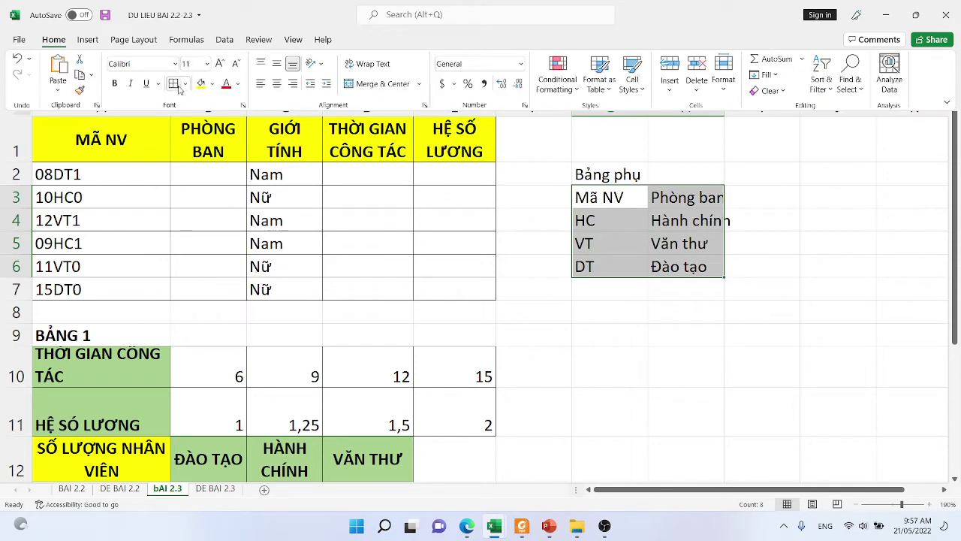
click(621, 202)
drag(610, 198, 680, 197)
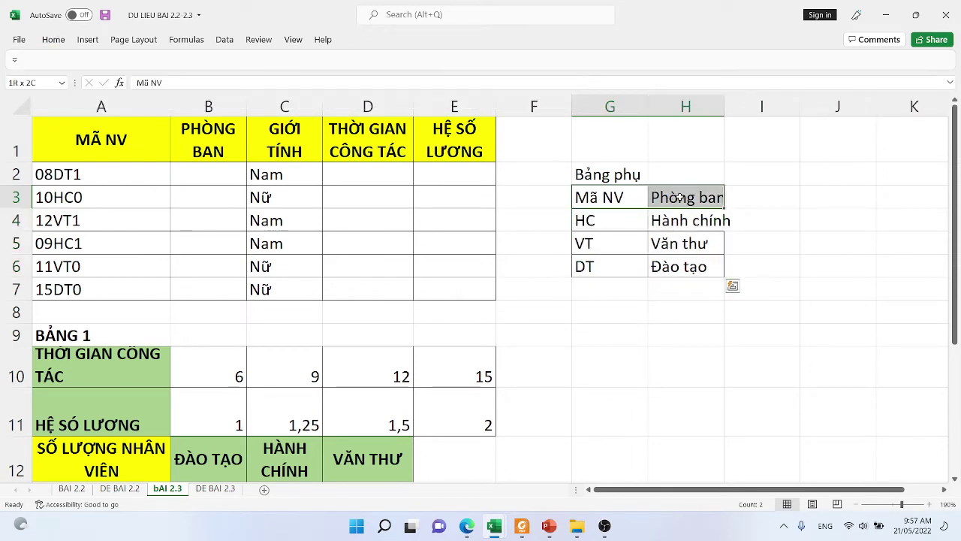
key(ctrl+b)
Step: Widen column H to fit Hành chính and make the Bảng phụ title bold
drag(723, 107, 742, 107)
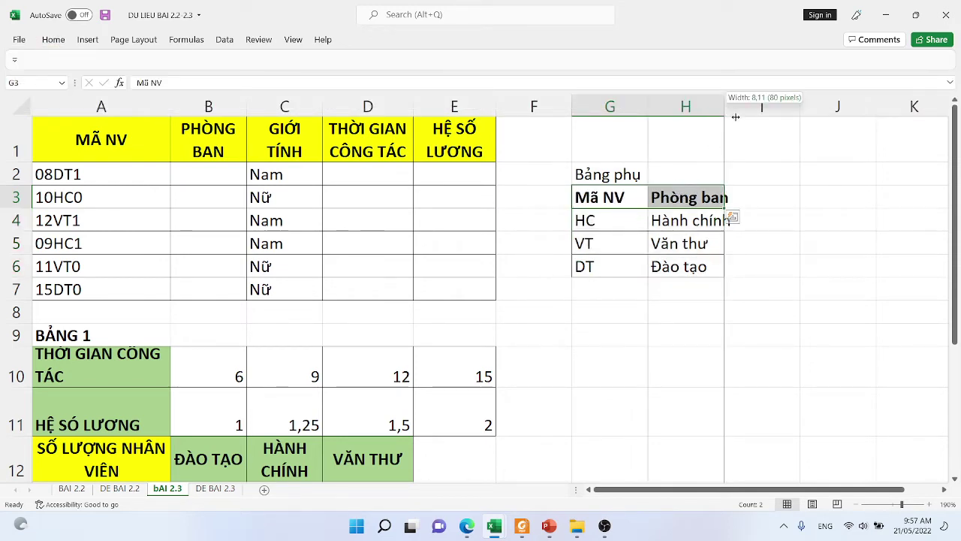
click(617, 174)
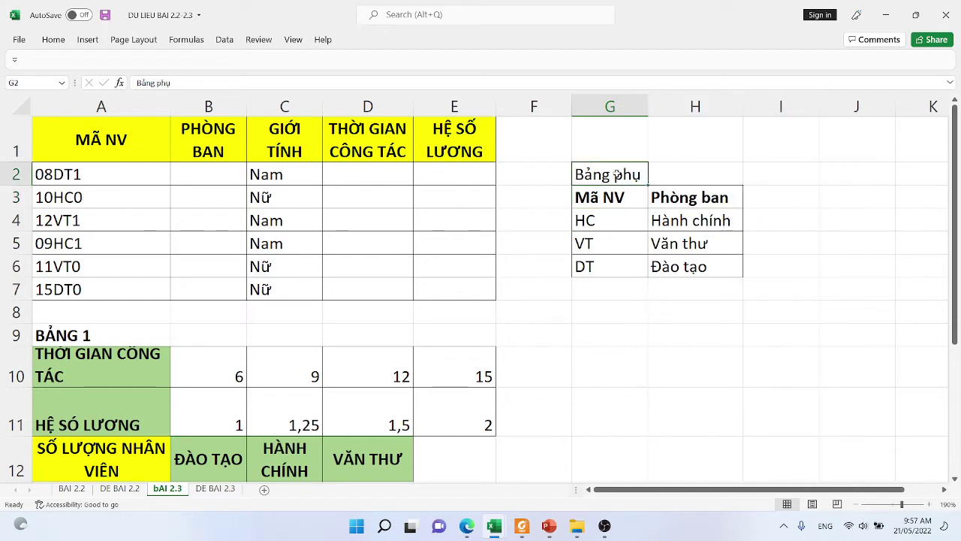
key(ctrl+b)
Step: Fill the G3:H3 header row yellow and centre its text
drag(617, 191, 705, 197)
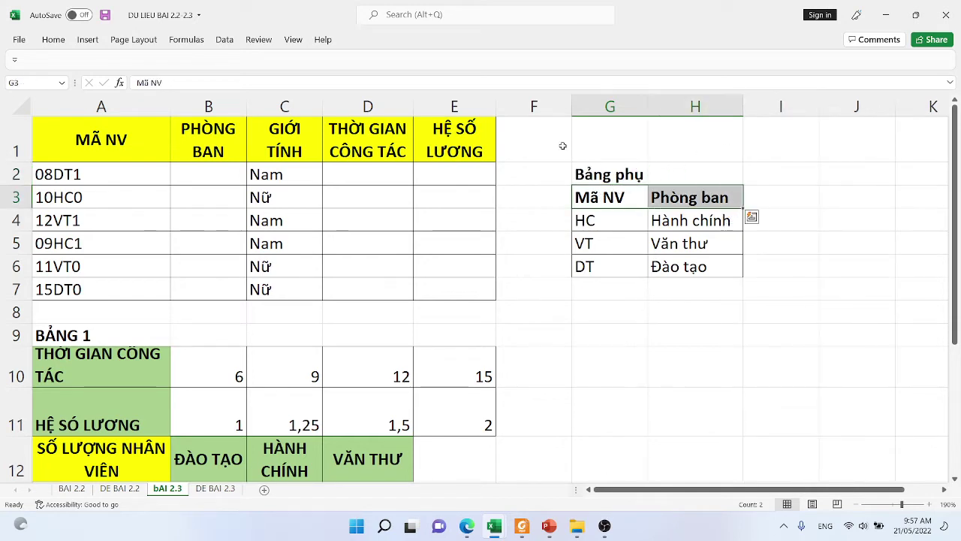
click(59, 41)
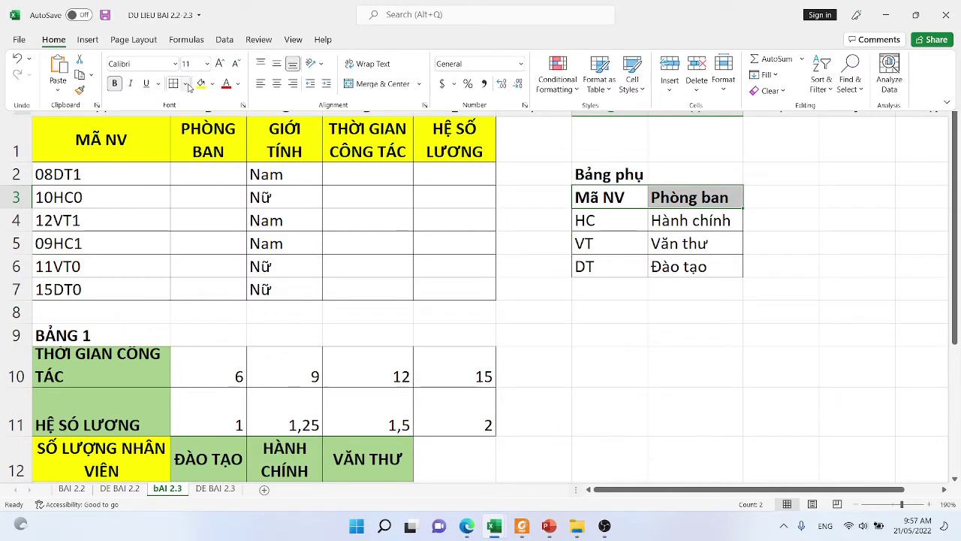
click(201, 84)
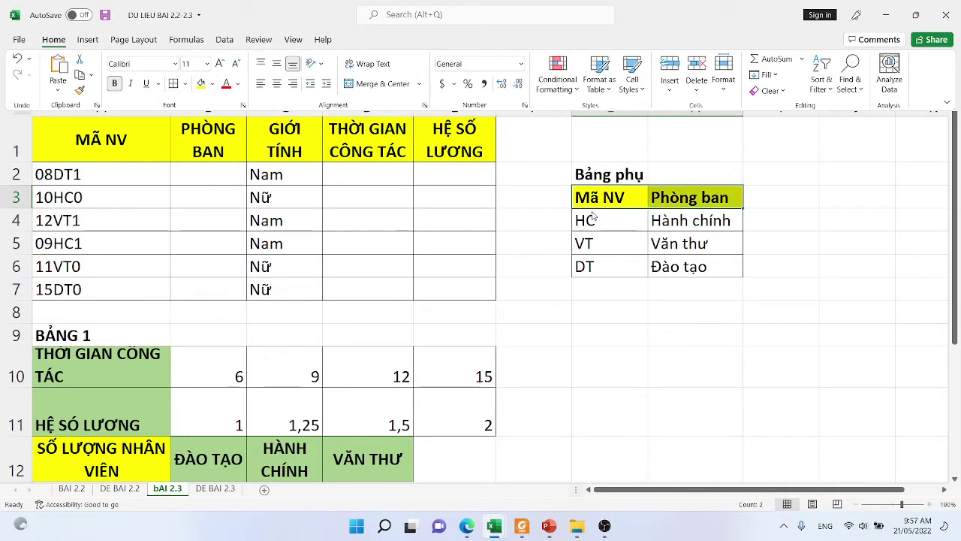
click(277, 83)
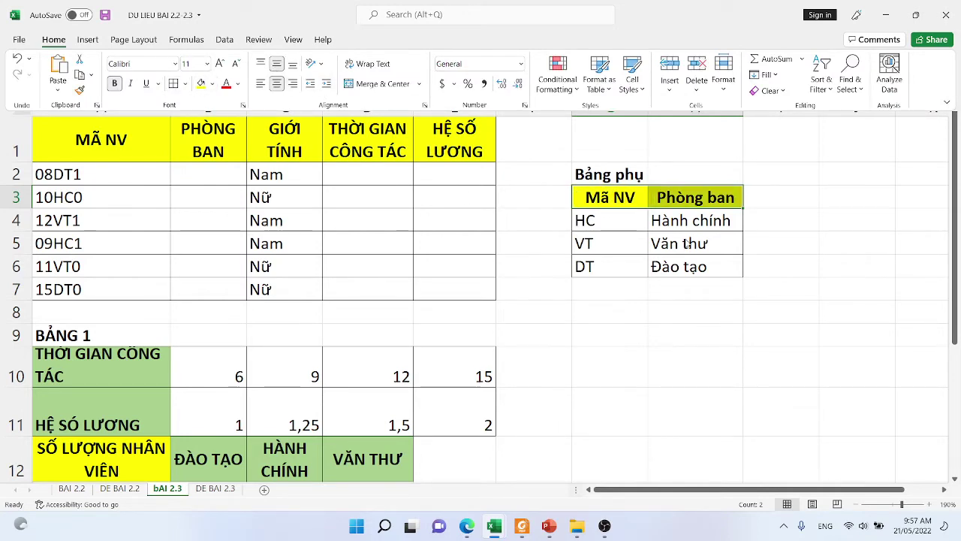
click(658, 225)
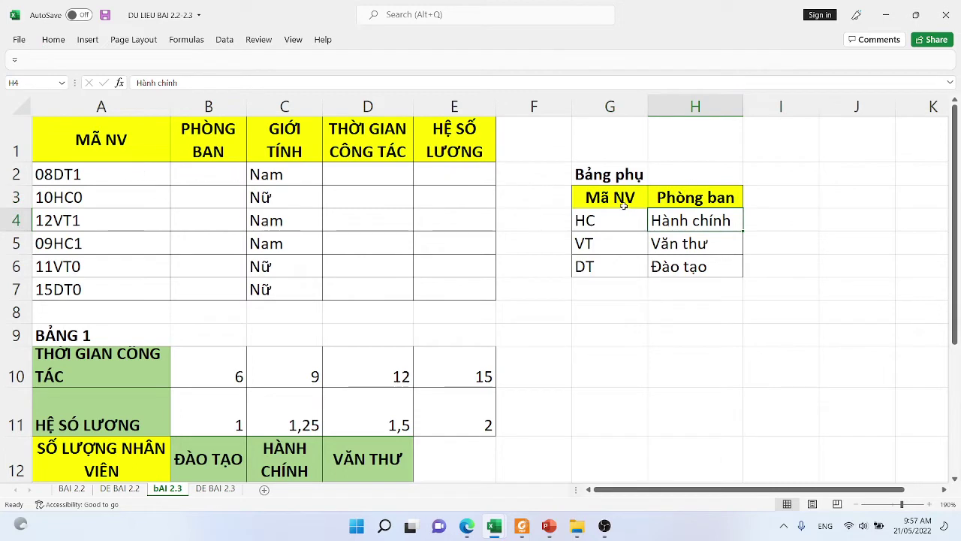
click(231, 171)
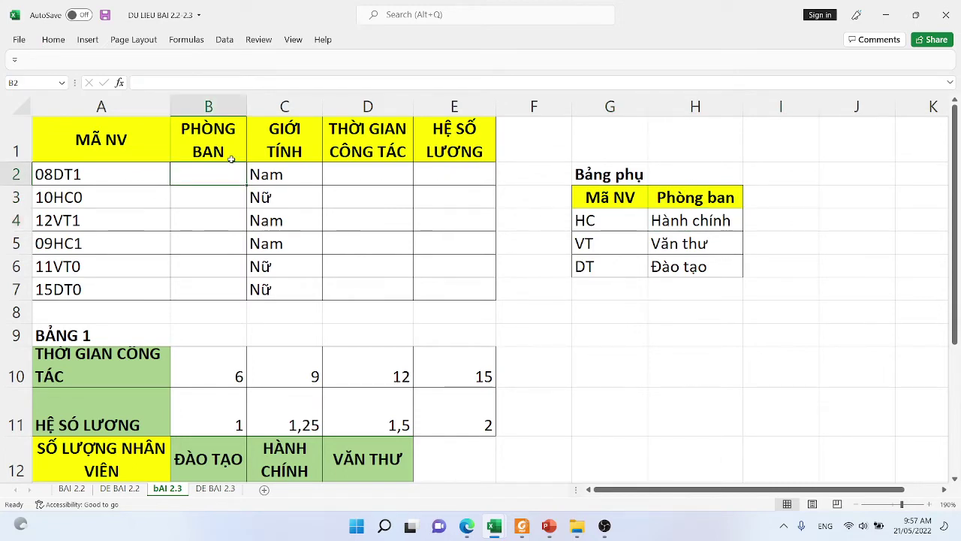
Step: Enter =VLOOKUP(MID(A2;3;2);$G$4:$H$6;2;0) in B2 to look up the department
text(=VL)
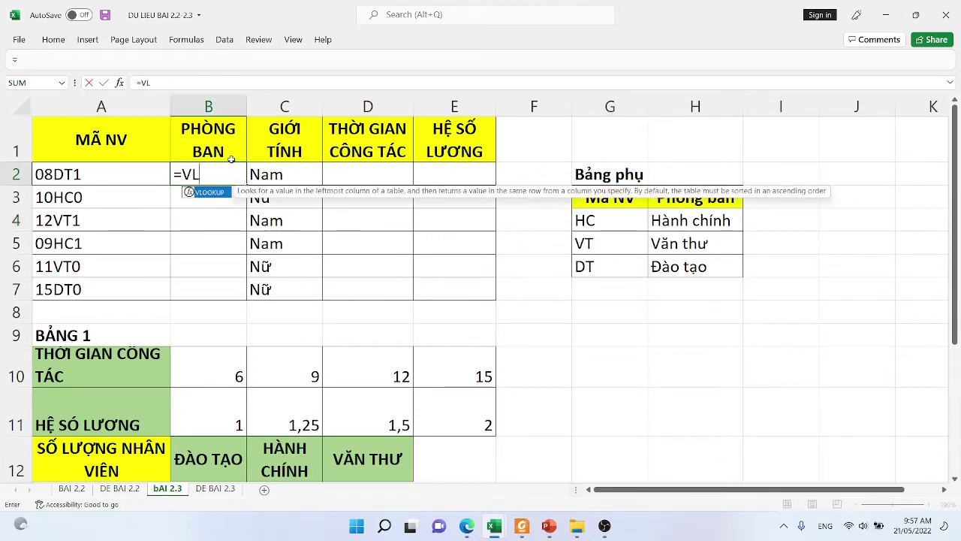
text(OOK)
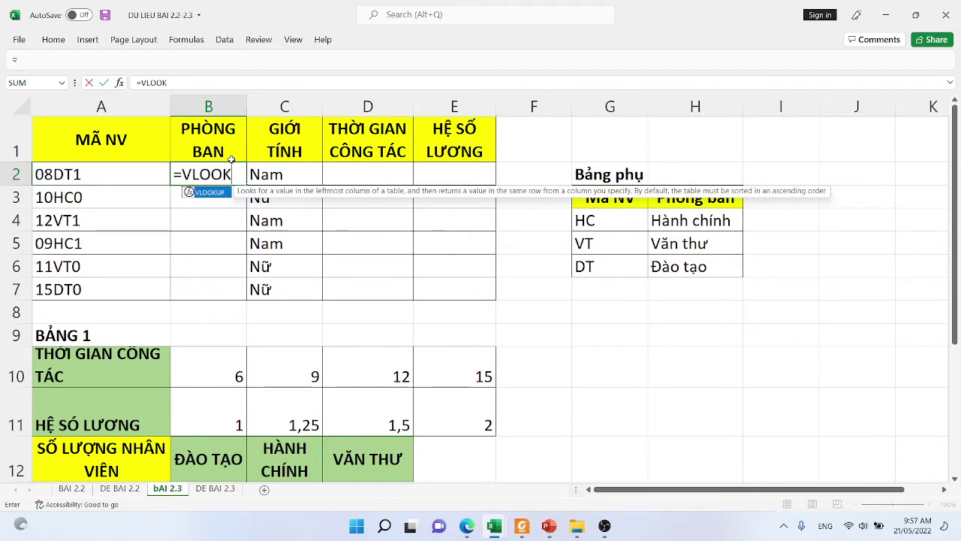
text(UP()
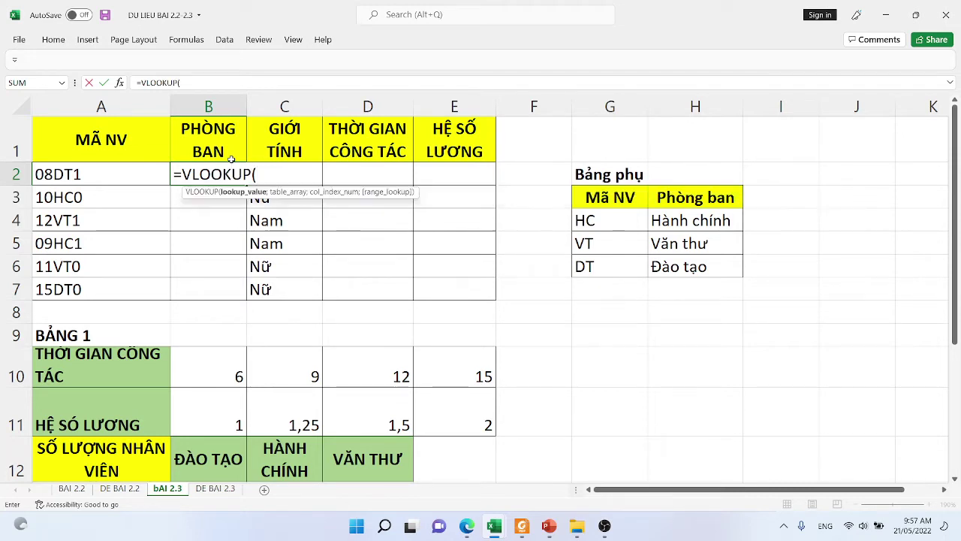
text(MID)
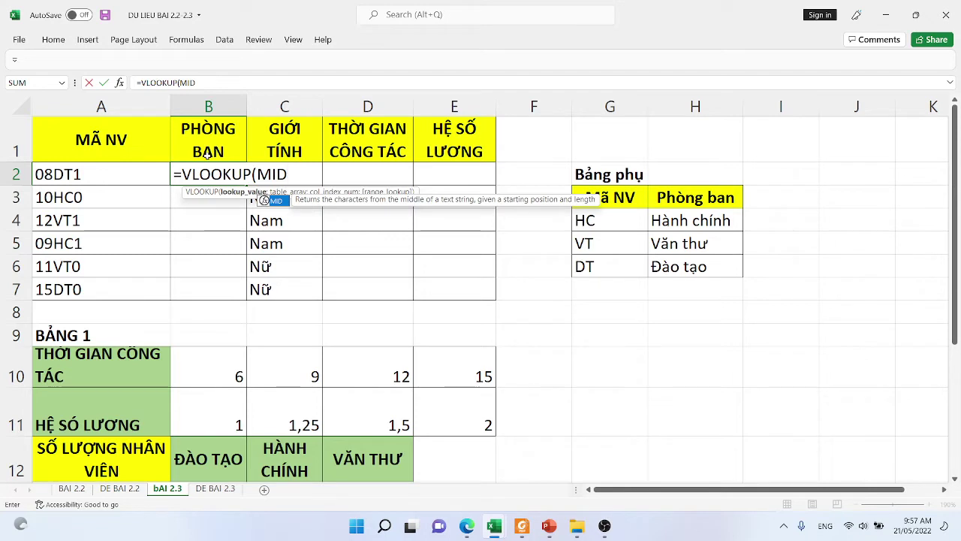
text(()
click(78, 174)
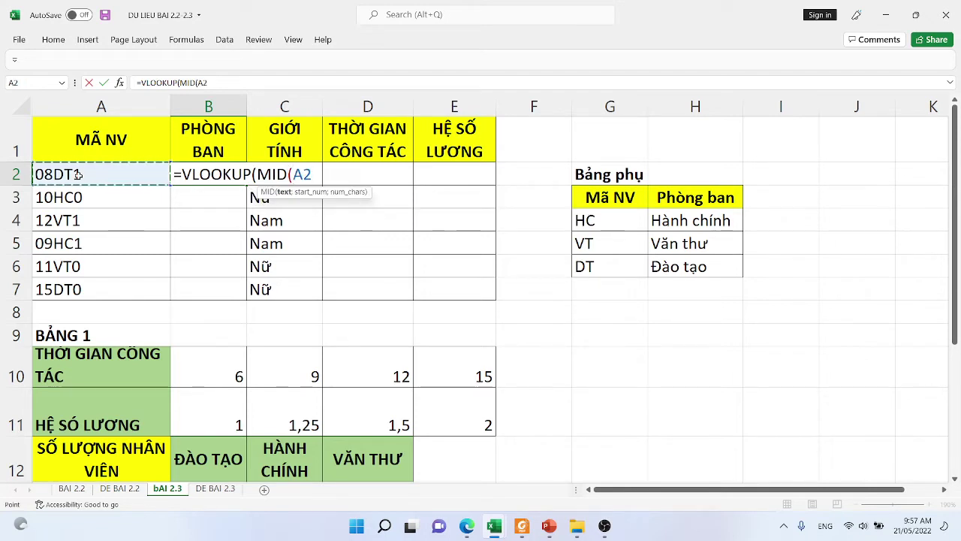
text(;3;)
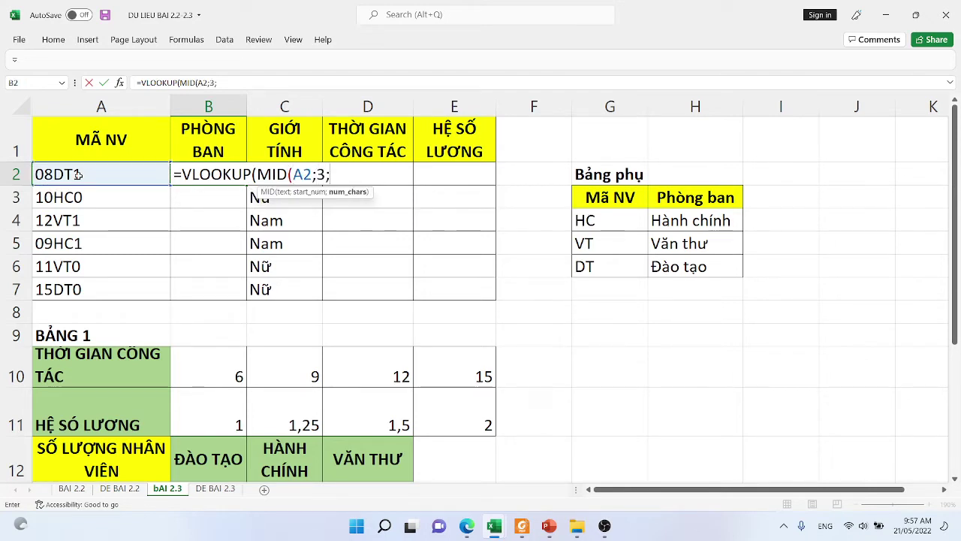
text(2))
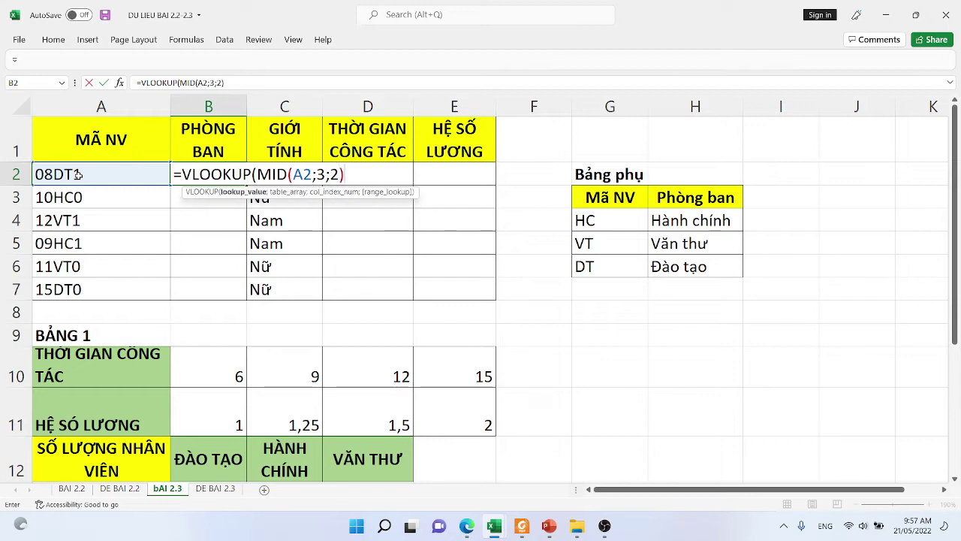
text(;)
drag(623, 220, 691, 265)
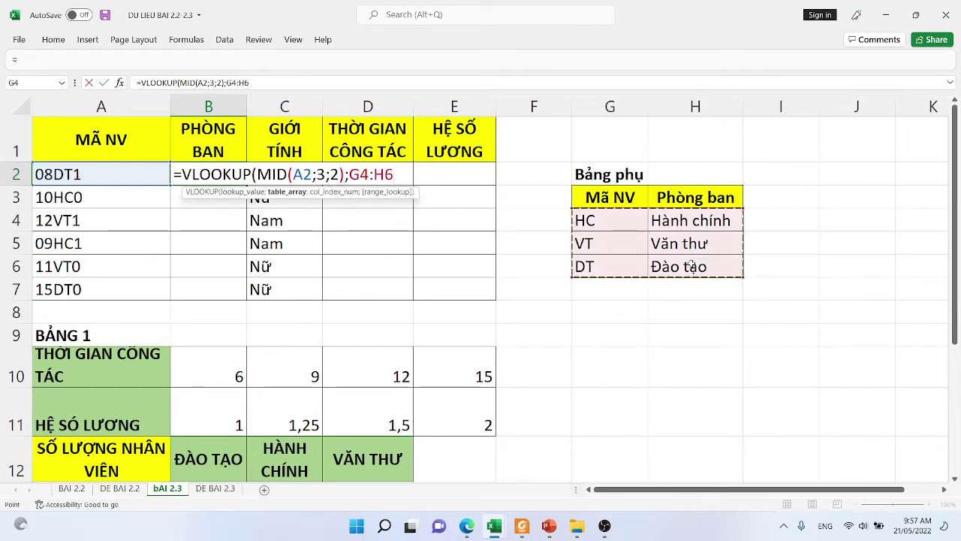
key(F4)
text($H$6;2;)
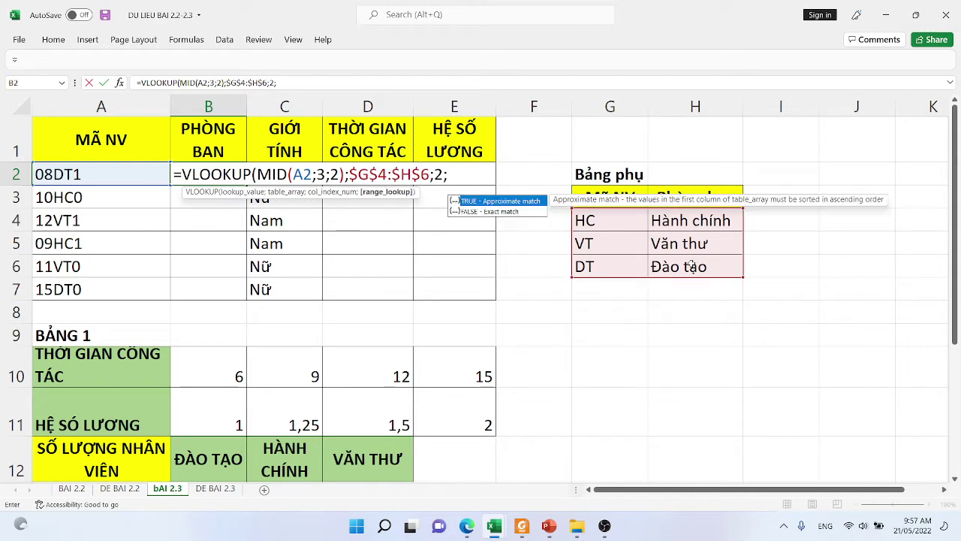
text())
key(Return)
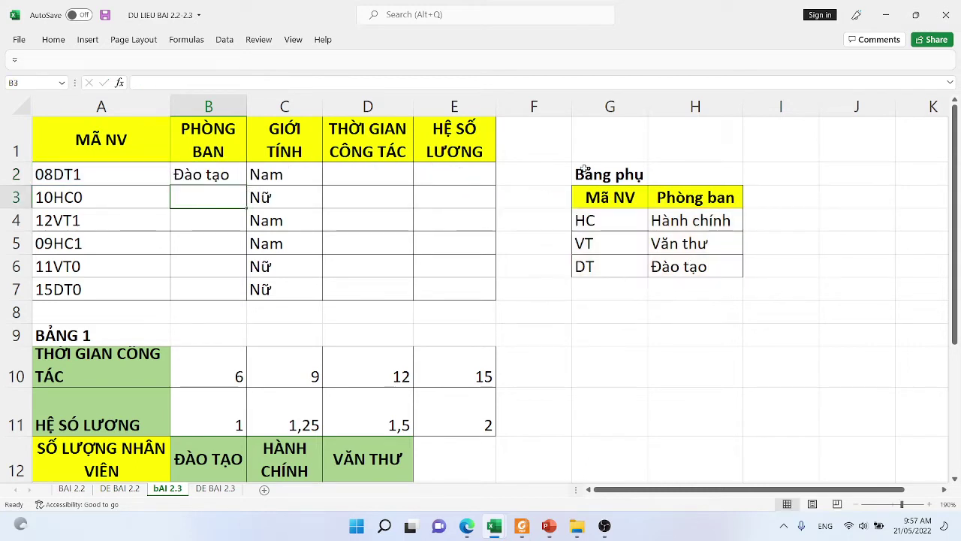
Step: Copy B2's lookup formula down through B7
click(228, 173)
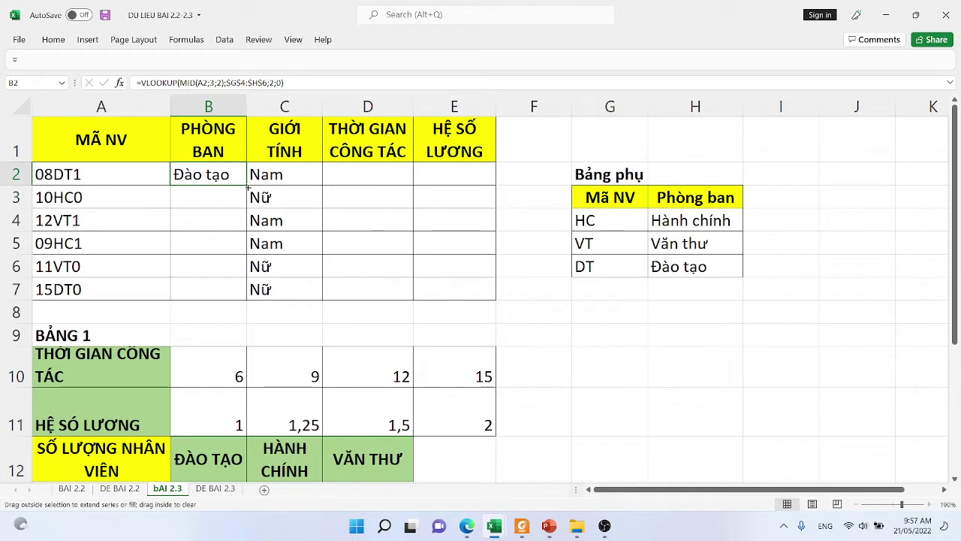
double_click(248, 186)
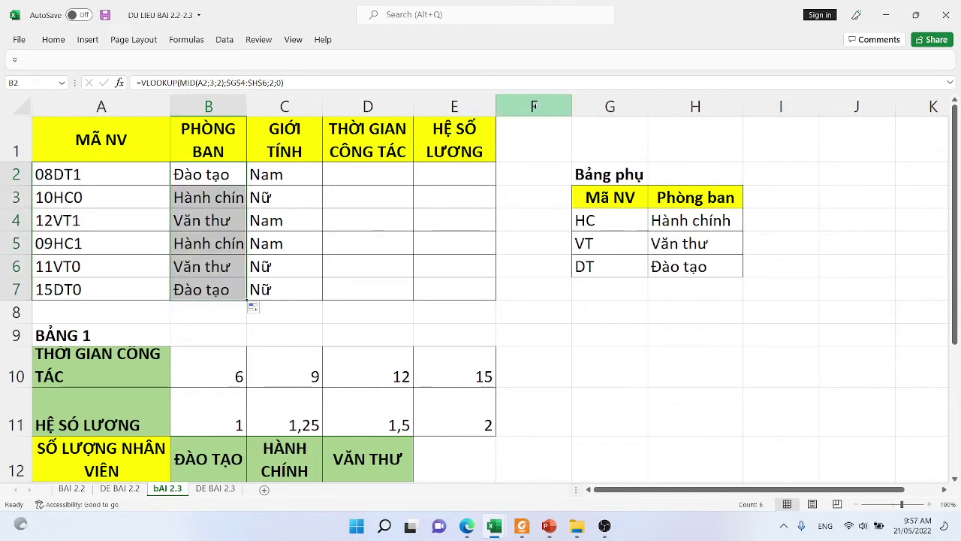
drag(355, 106, 513, 106)
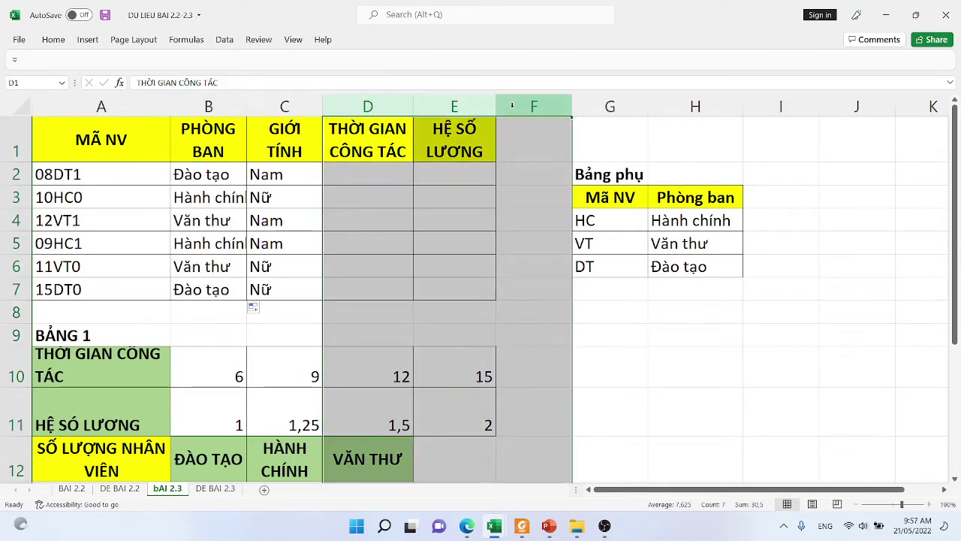
Step: Hide columns D–F and display B2's VLOOKUP formula inside the cell
right_click(514, 107)
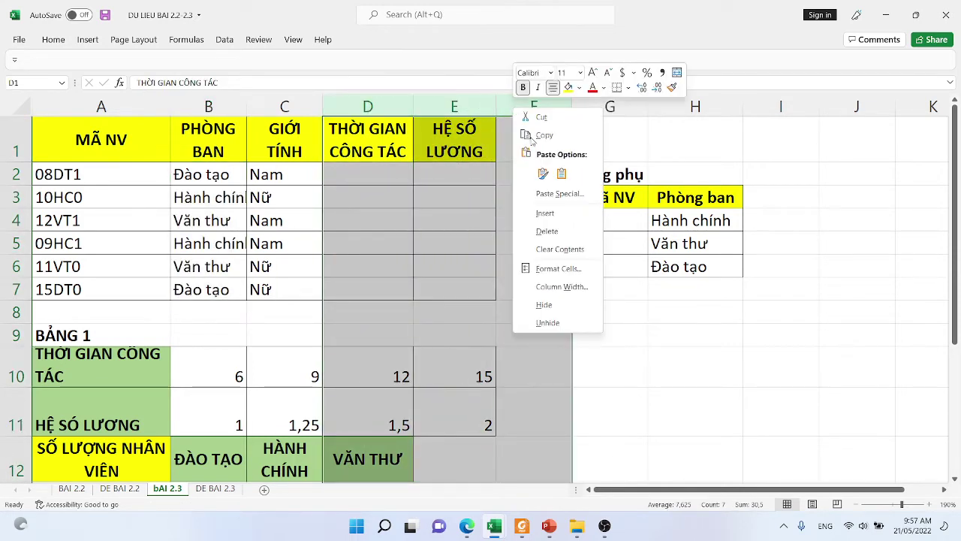
click(544, 304)
click(371, 191)
mouse_move(605, 525)
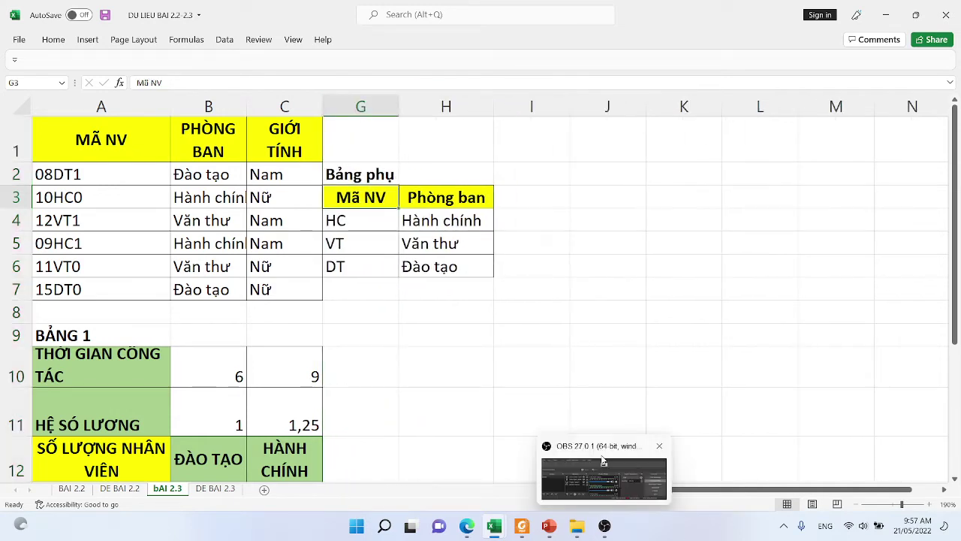
double_click(232, 172)
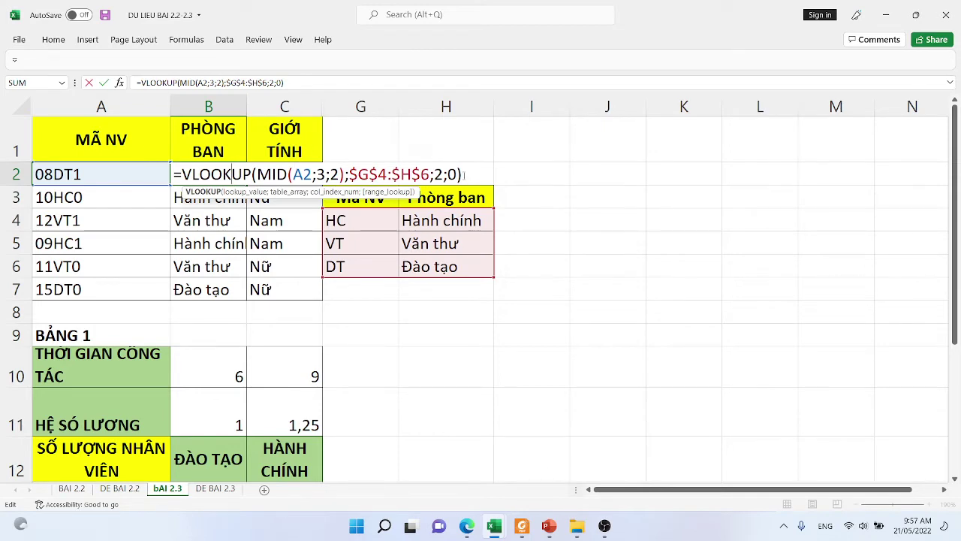
Step: Add a screen clipping of B2's VLOOKUP formula and lookup table to slide 4
click(549, 525)
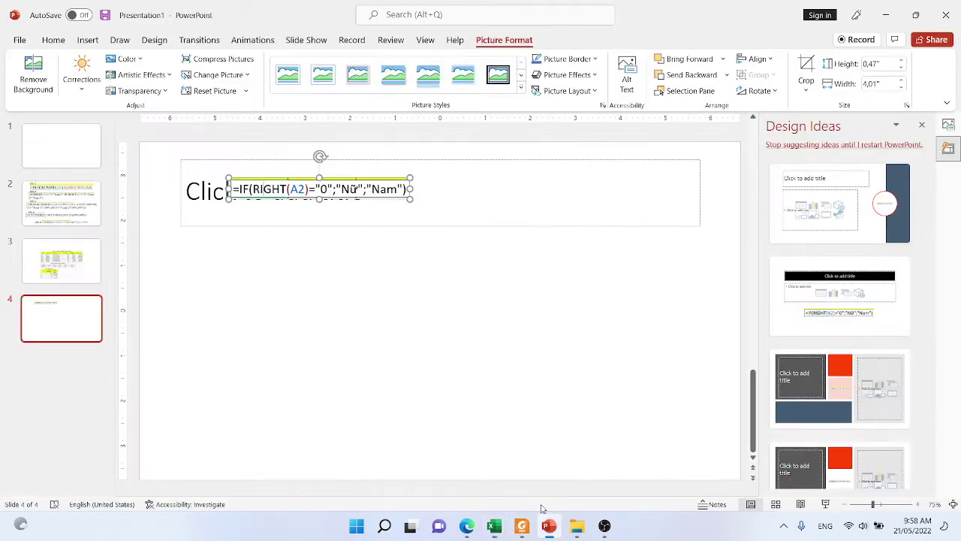
click(134, 217)
click(87, 40)
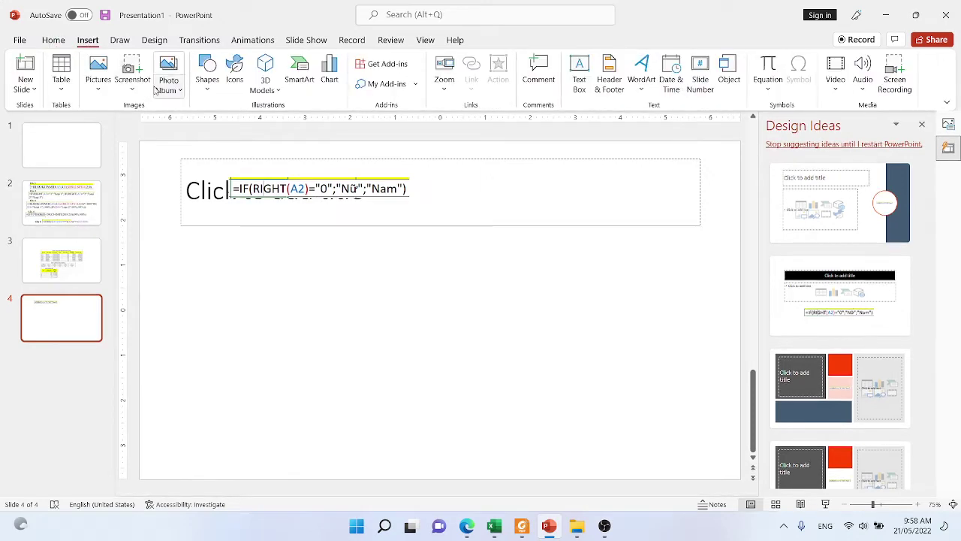
click(132, 73)
click(162, 199)
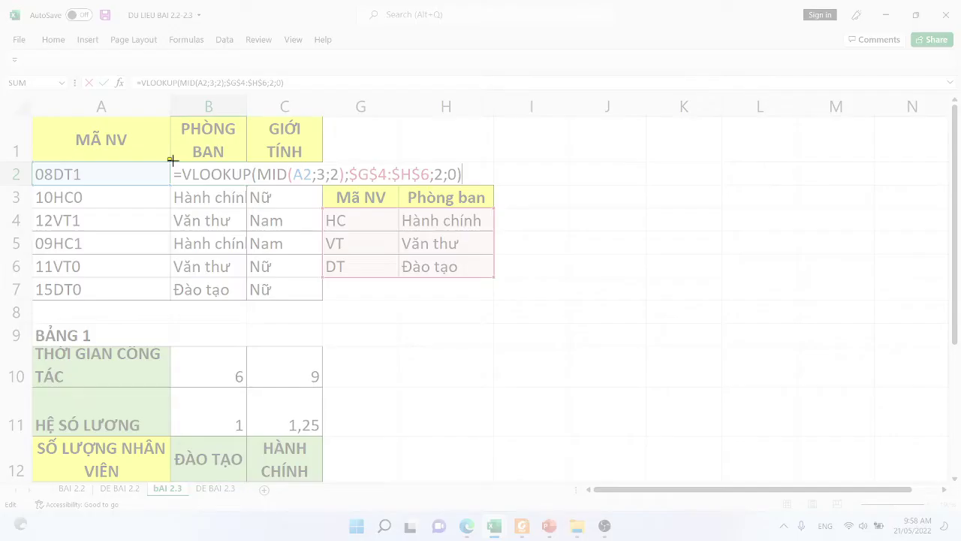
drag(168, 157, 500, 289)
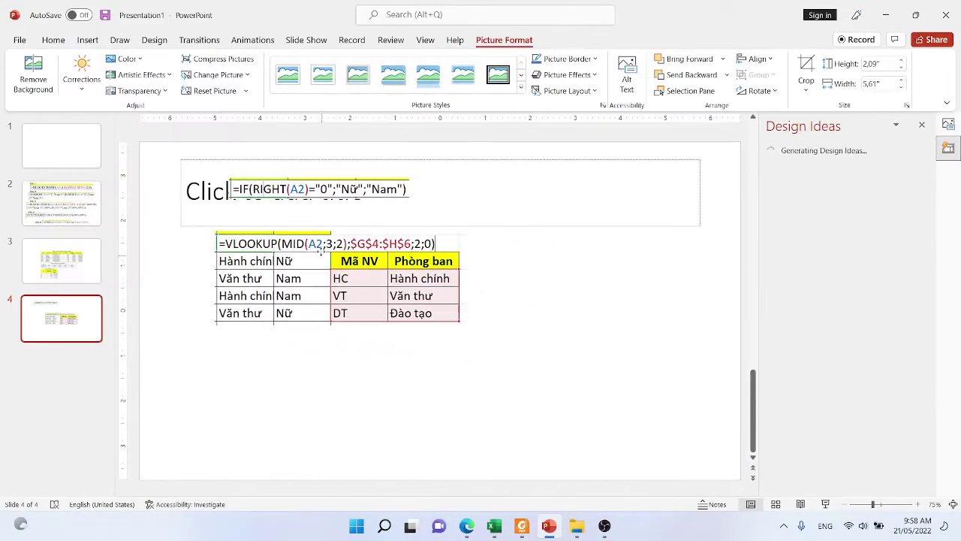
click(412, 365)
mouse_move(494, 525)
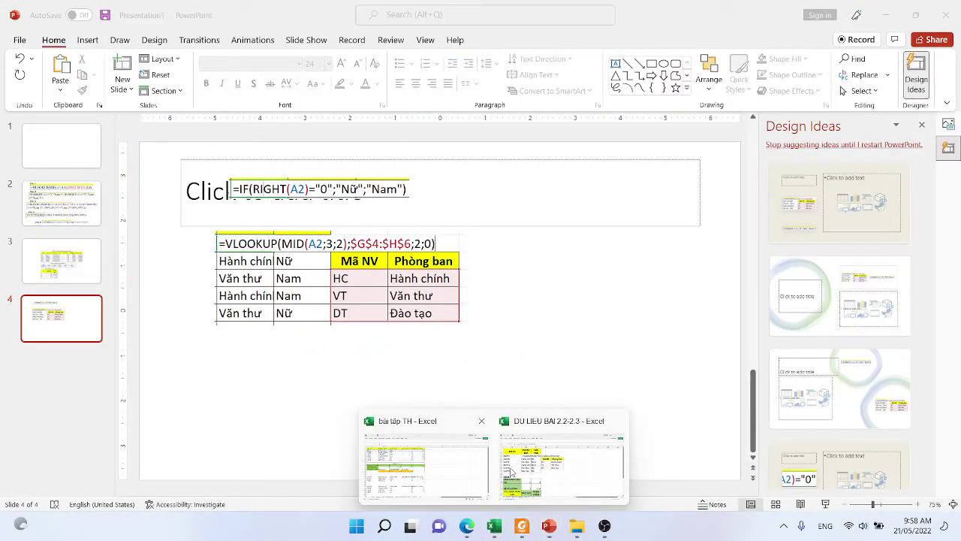
click(525, 470)
Step: Finish editing B2 and unhide columns D, E and F
key(Return)
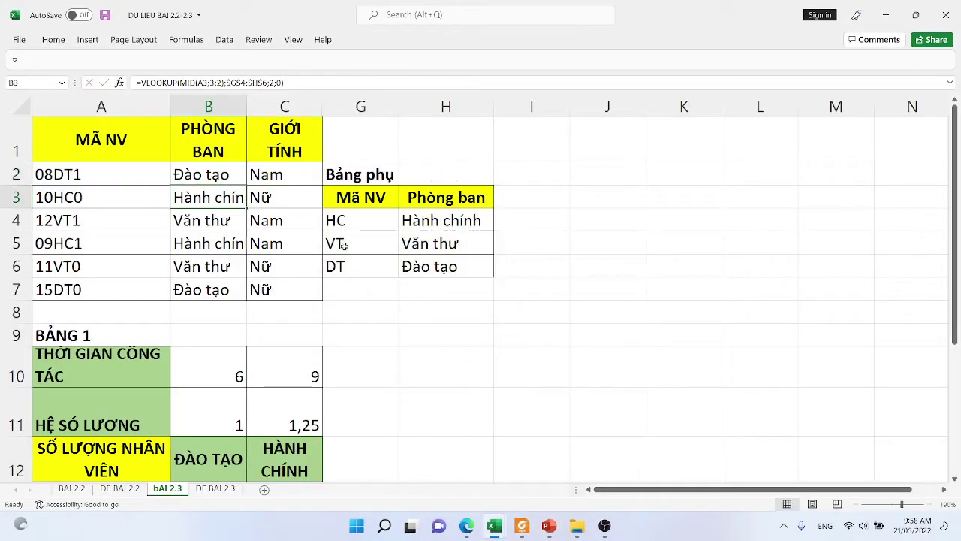
click(276, 109)
drag(275, 109, 349, 108)
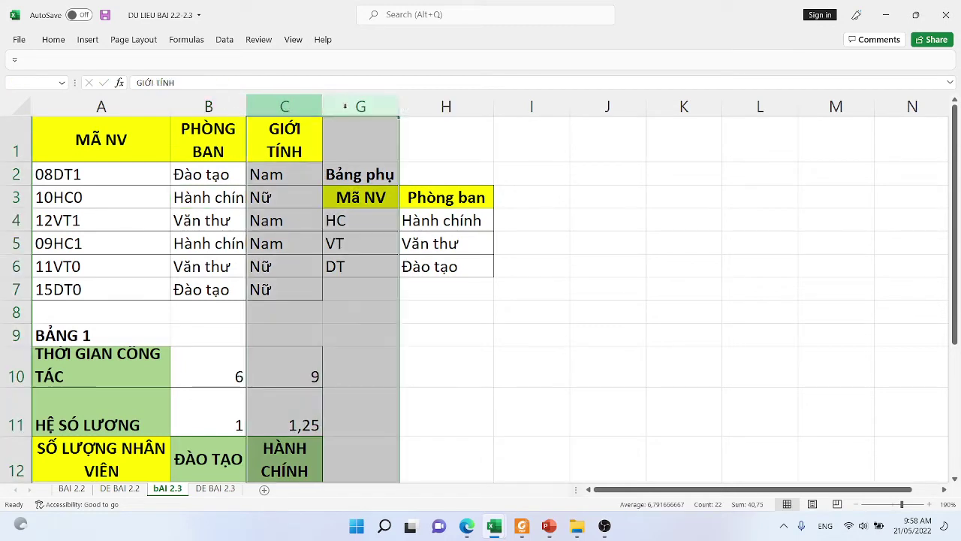
right_click(347, 108)
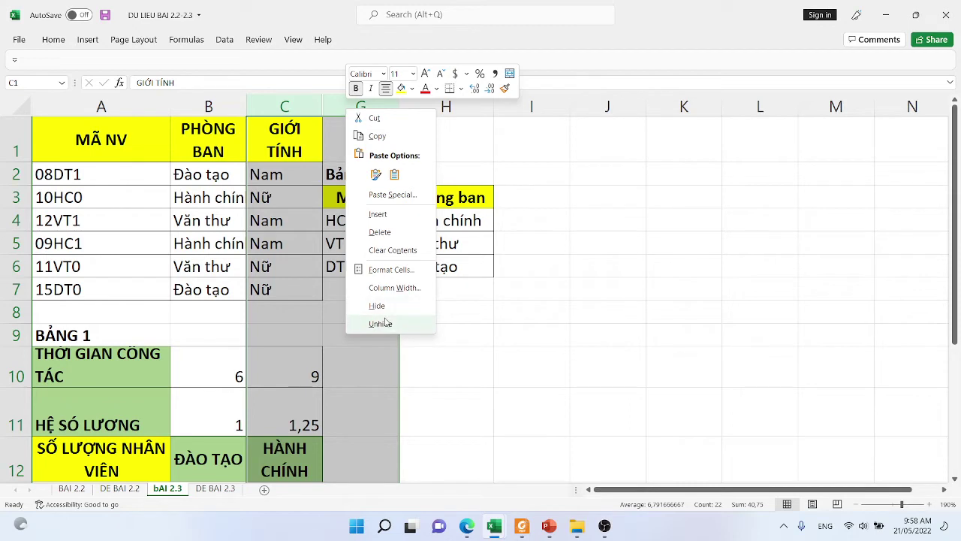
click(380, 324)
click(602, 244)
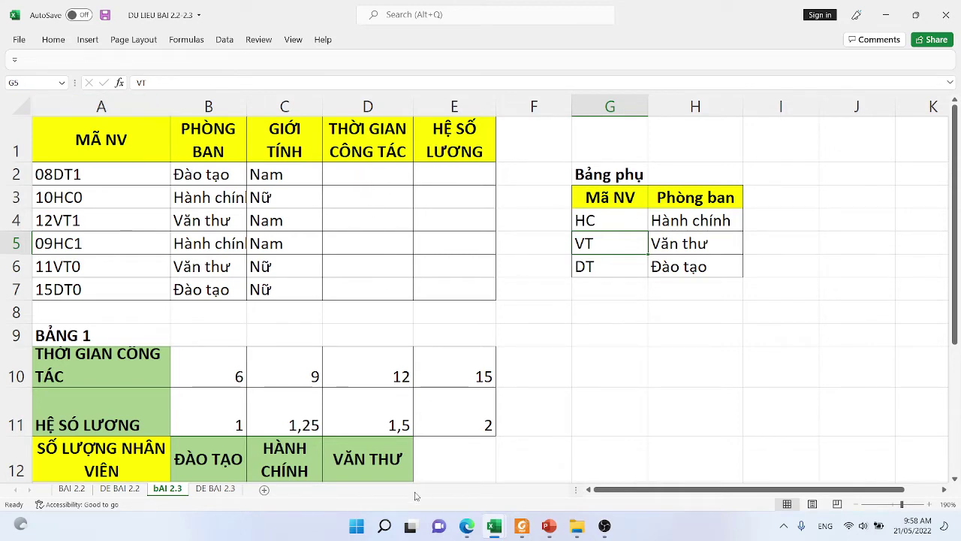
Step: Review requirement 3 on DE BAI 2.3, highlighting '2 ký tự đầu của Mã NV'
click(215, 488)
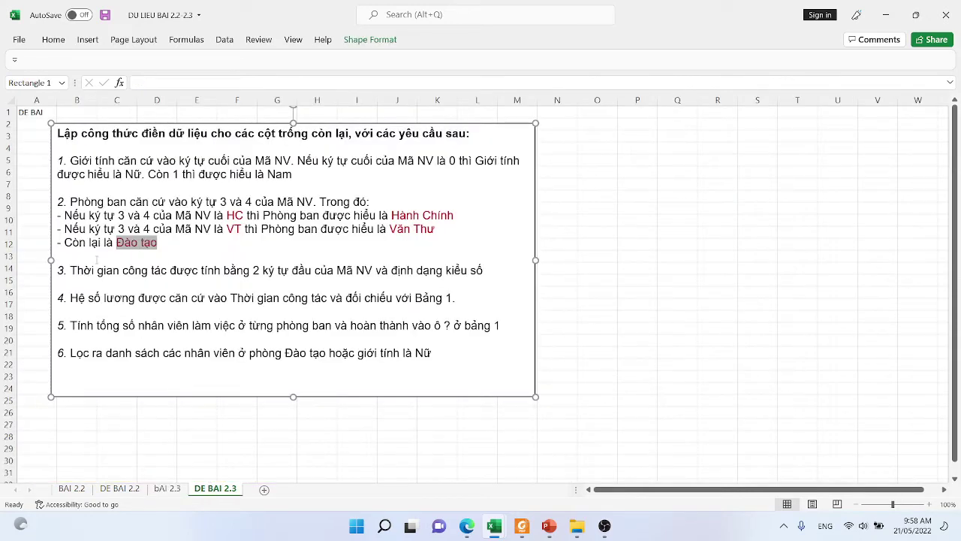
drag(83, 264, 238, 272)
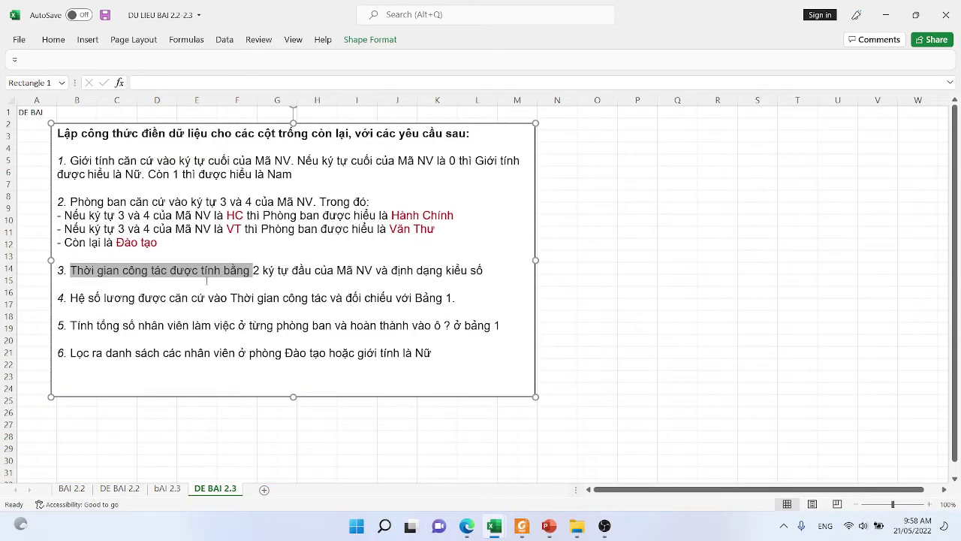
click(225, 279)
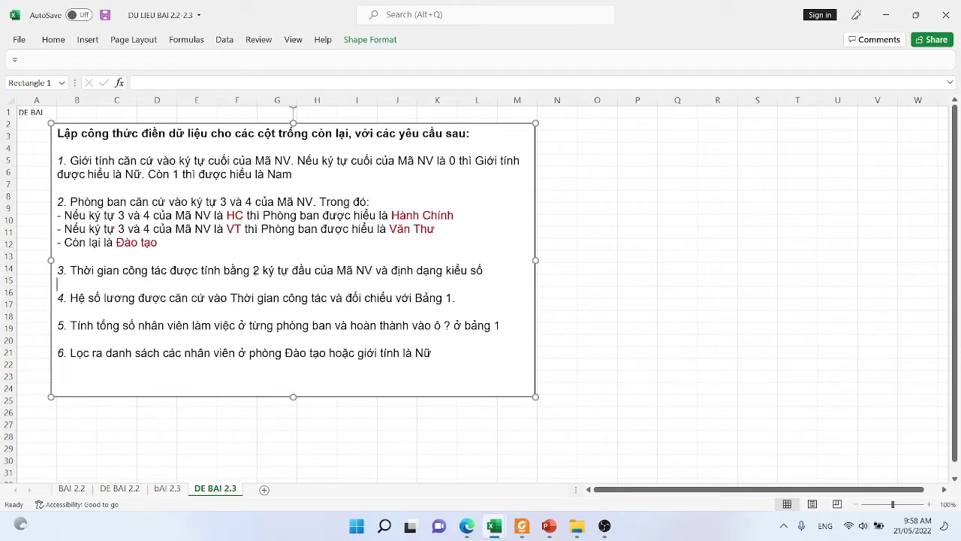
drag(253, 271, 375, 270)
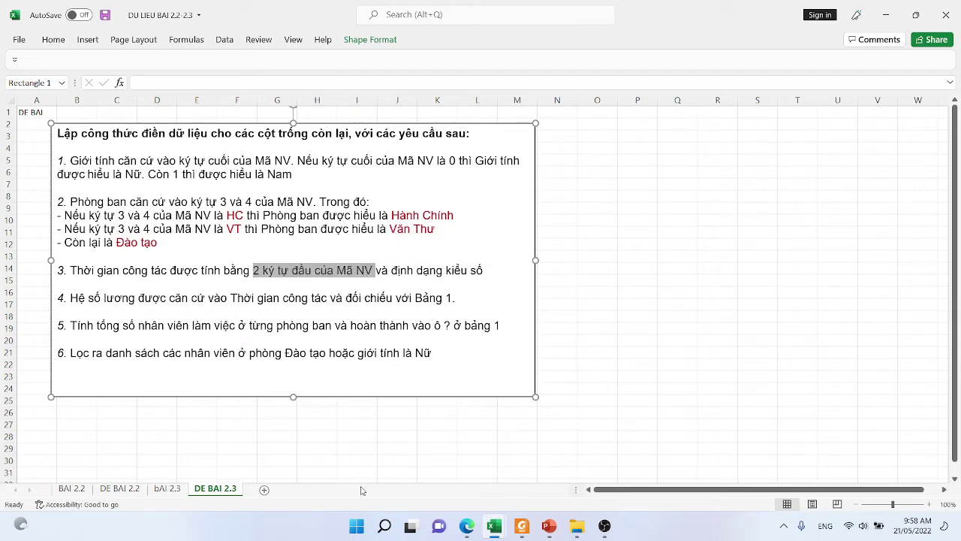
click(467, 525)
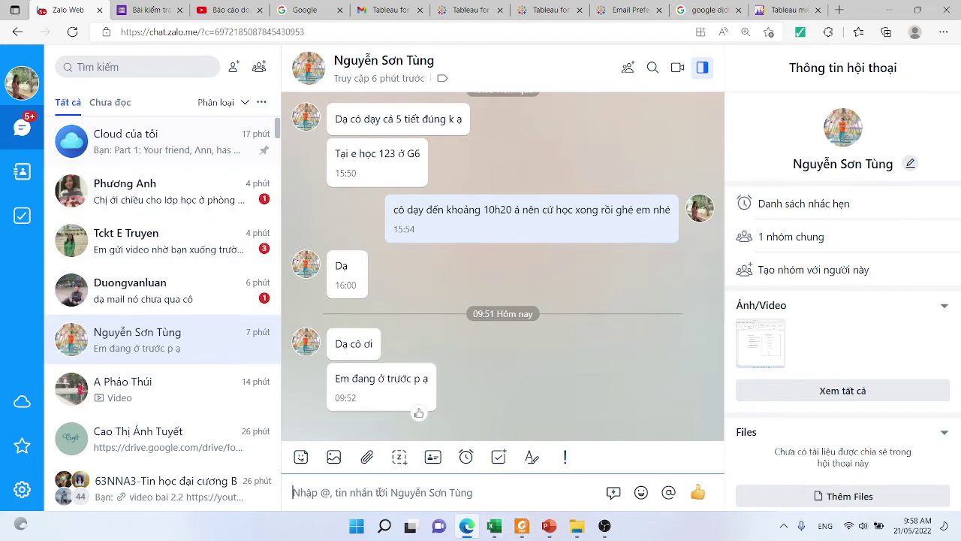
Step: Send the reply 'vao' in the Zalo chat and return to Excel
text(vao)
key(Return)
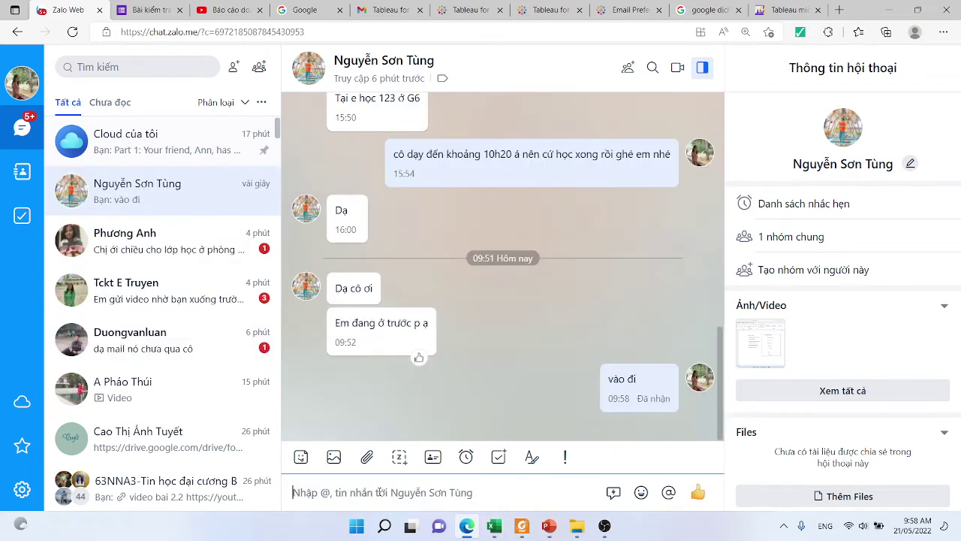
key(alt+Tab)
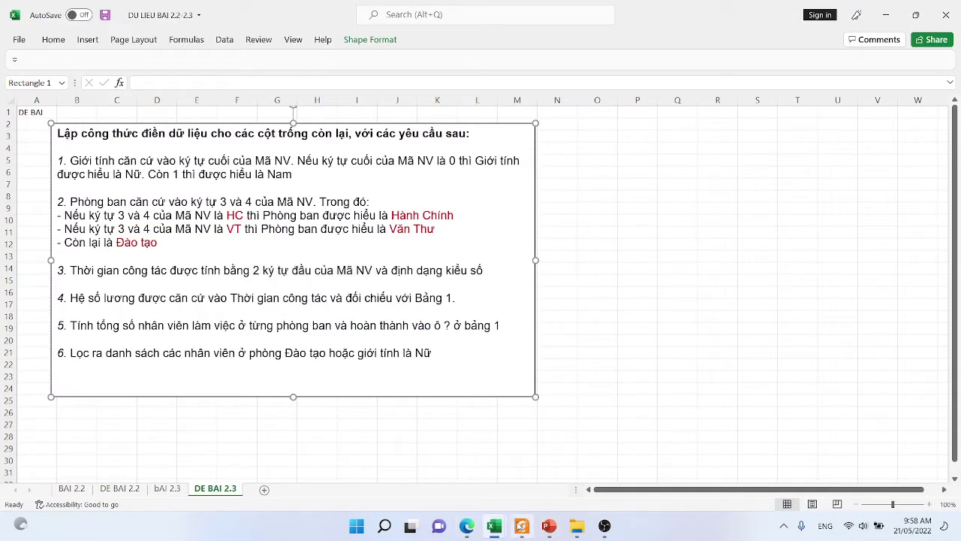
Step: Enter =LEFT(A2;2) in D2 on the bAI 2.3 sheet
click(169, 488)
click(367, 175)
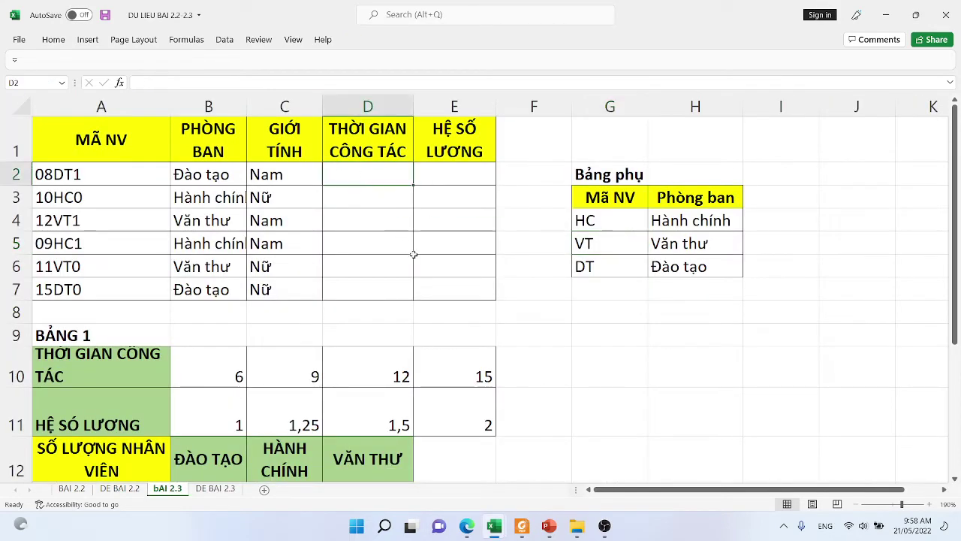
scroll(436, 287, down, 1)
ctrl+scroll(443, 266, up, 2)
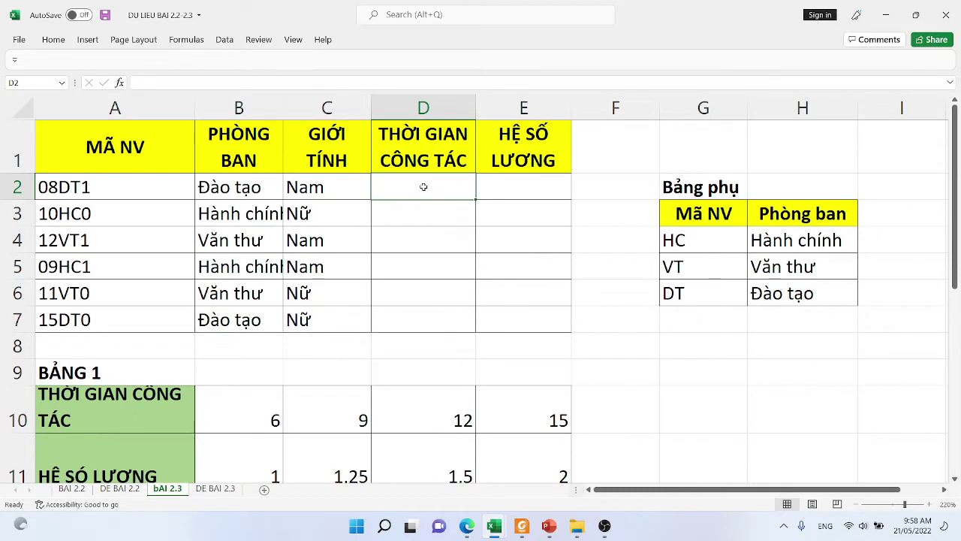
text(=)
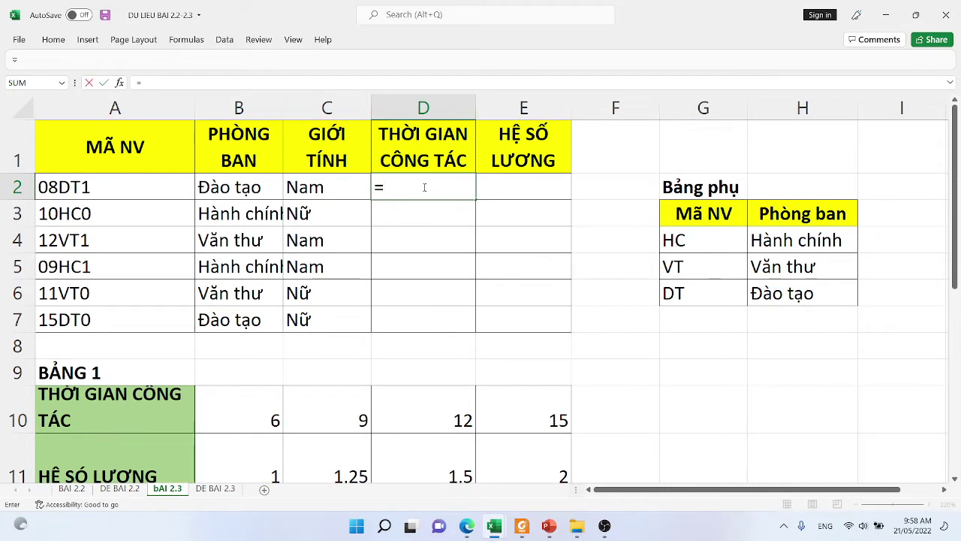
text(LEF)
text(T()
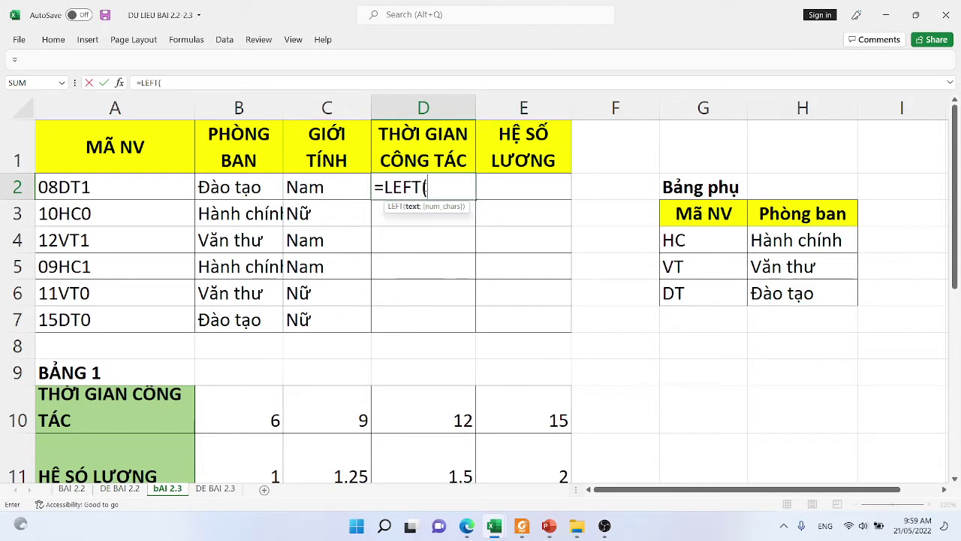
click(171, 183)
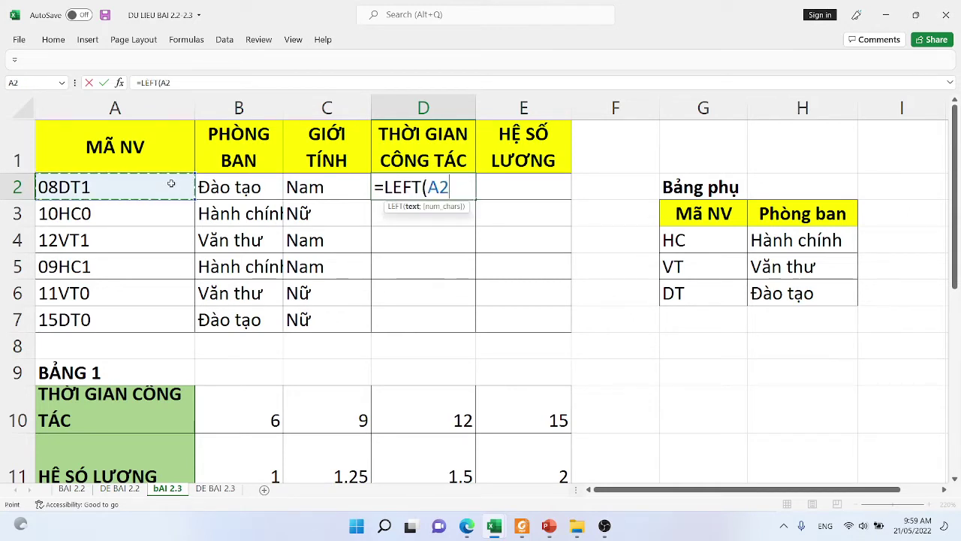
text(;2)
key(Return)
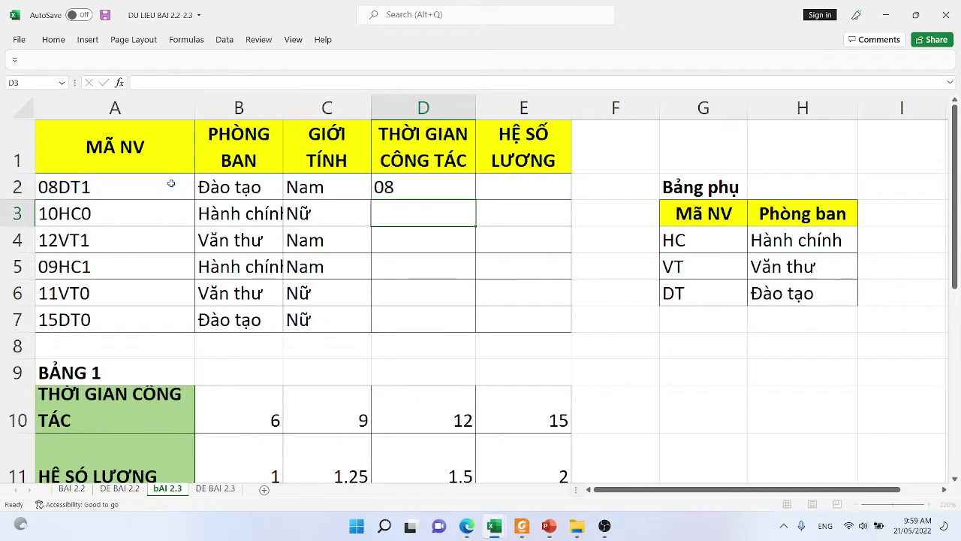
Step: Wrap D2's formula in VALUE so it reads =VALUE(LEFT(A2;2))
click(440, 193)
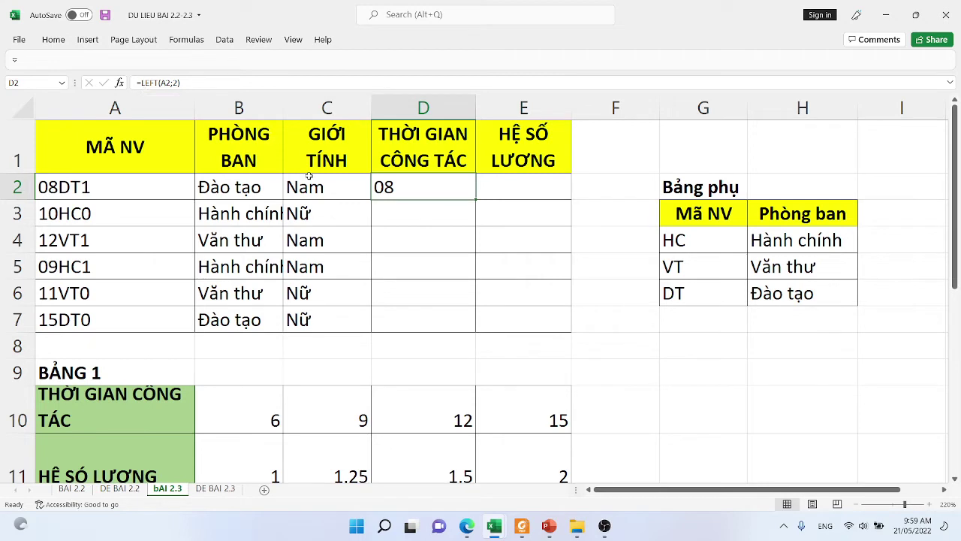
double_click(389, 193)
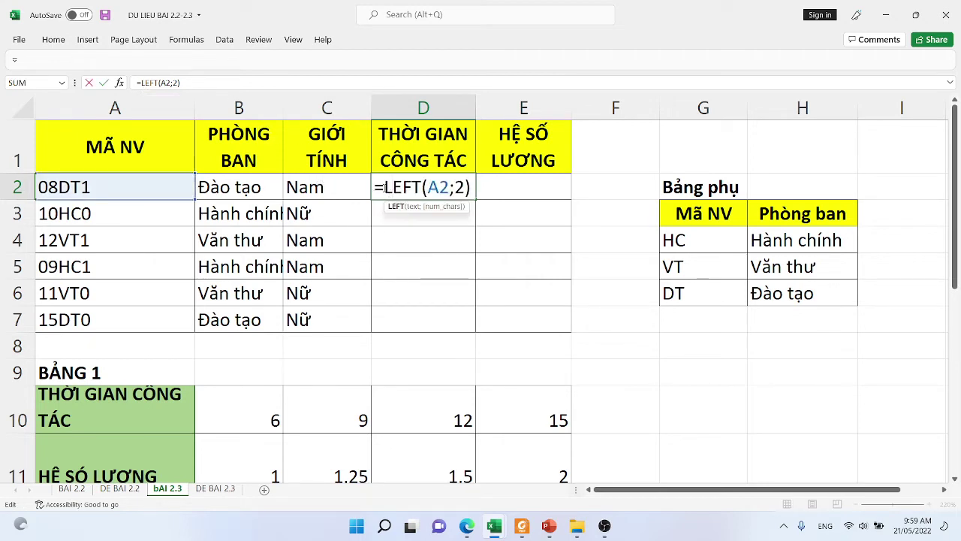
click(385, 188)
text(VALUE)
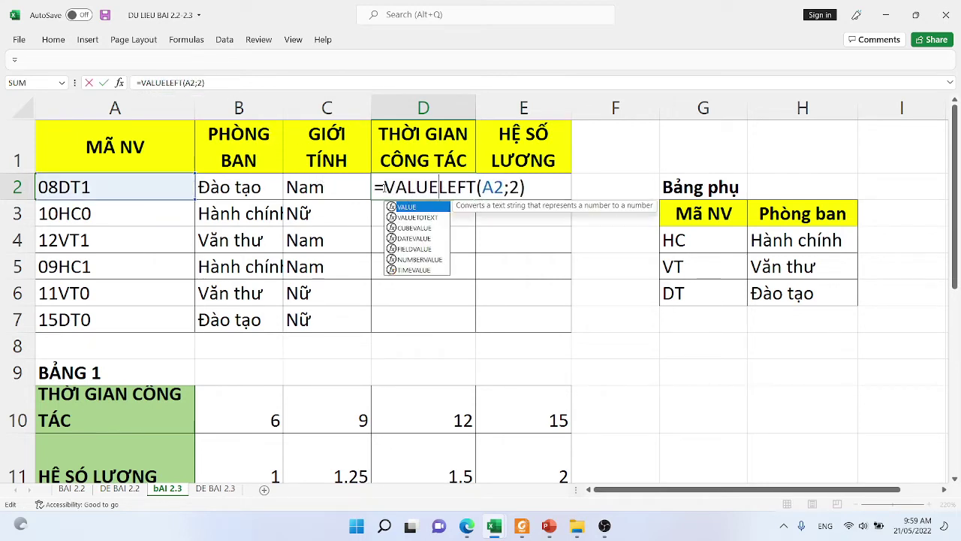
text(()
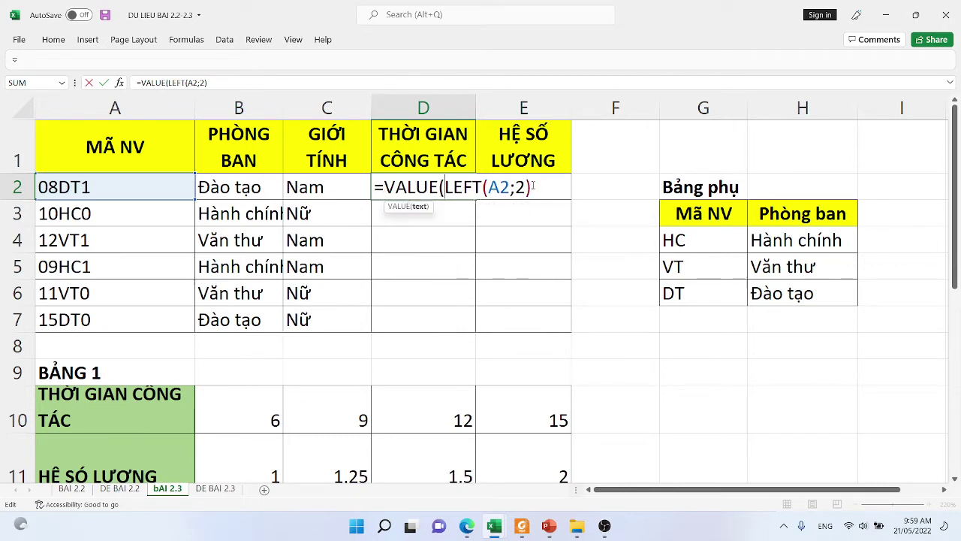
click(534, 187)
text())
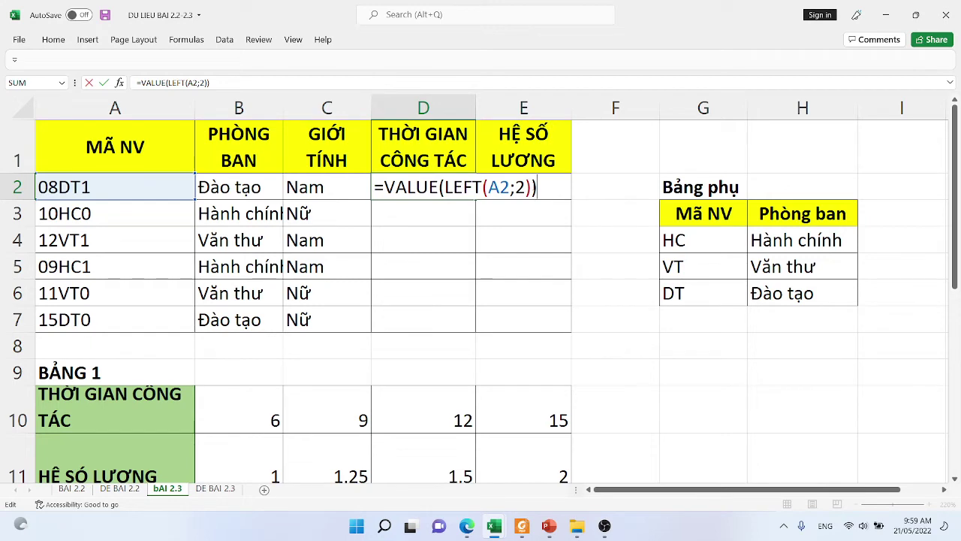
Step: Clip the =VALUE(LEFT(A2;2)) formula onto slide 4 and place it below the table
click(549, 526)
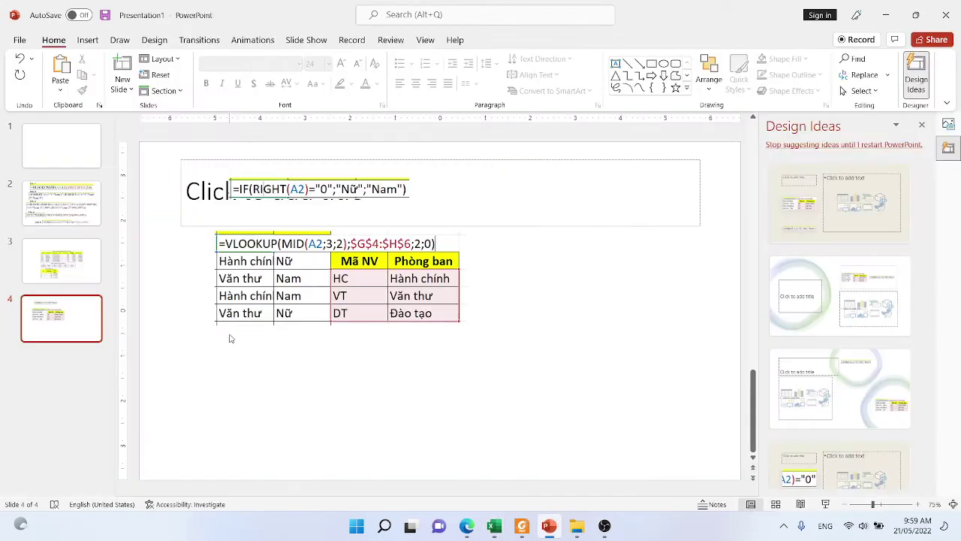
click(87, 40)
click(132, 79)
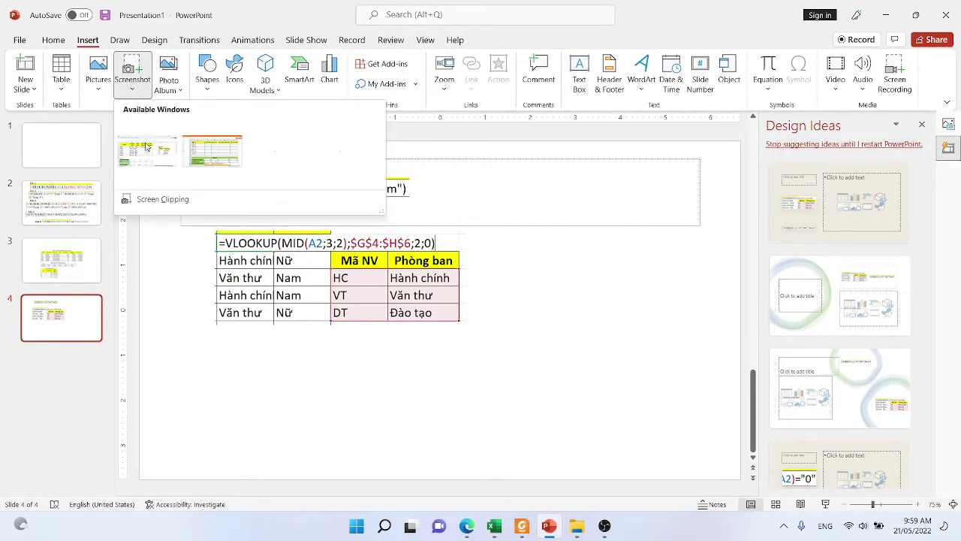
click(169, 206)
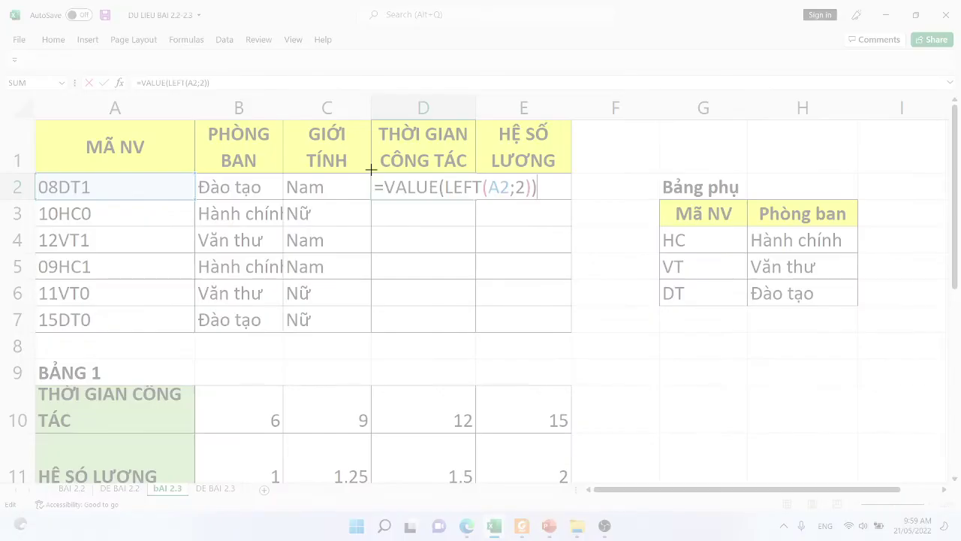
drag(371, 169, 535, 202)
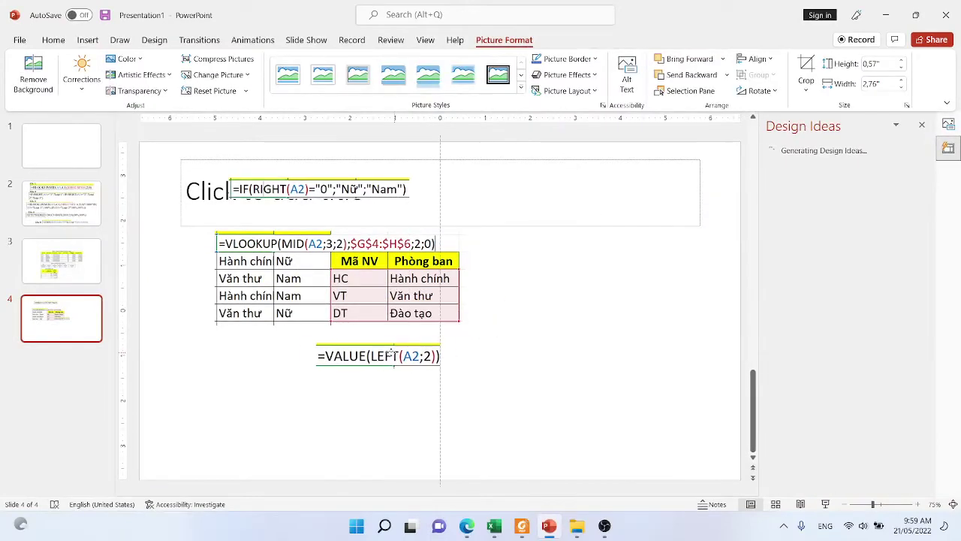
drag(390, 356, 359, 347)
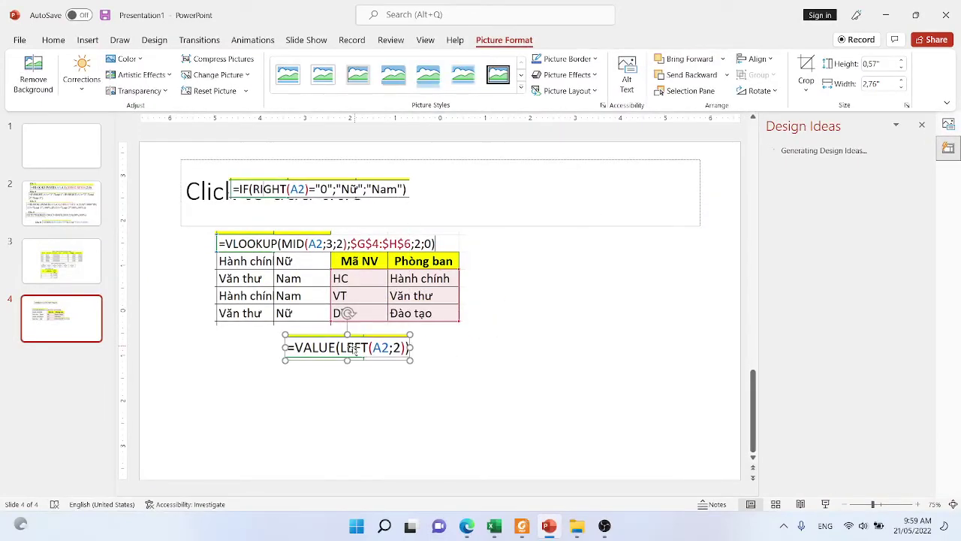
mouse_move(497, 528)
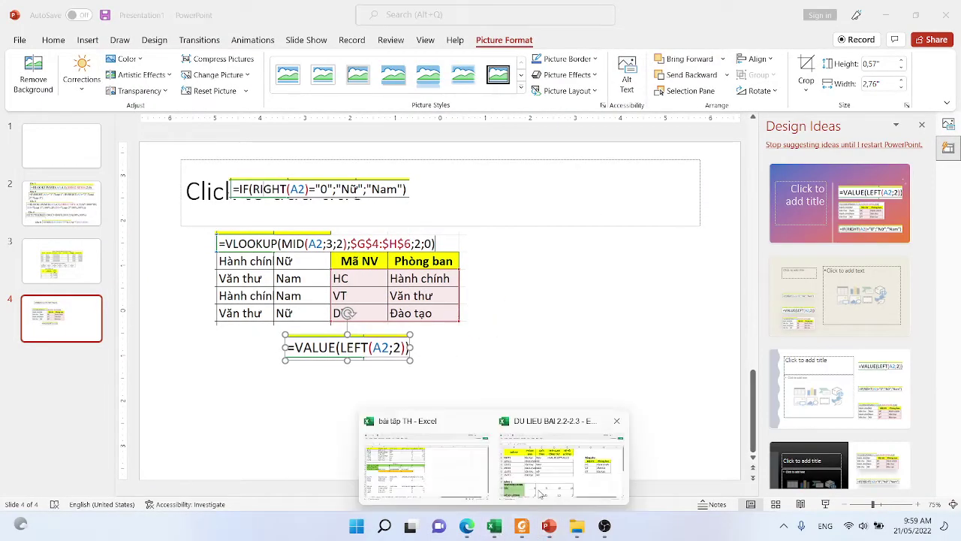
click(542, 484)
Step: Confirm D2 and fill it down so D2:D7 show 8, 10, 12, 9, 11, 15
key(Return)
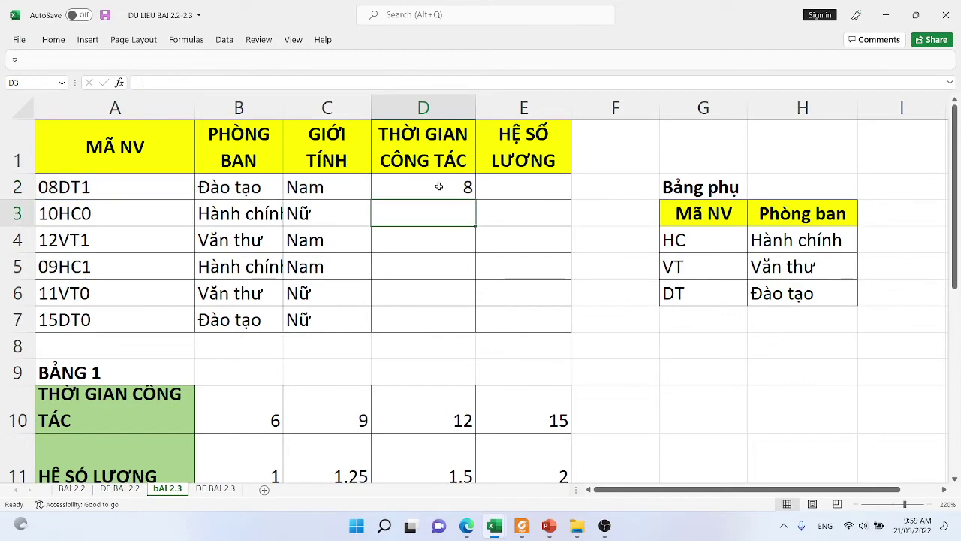
click(442, 189)
double_click(476, 200)
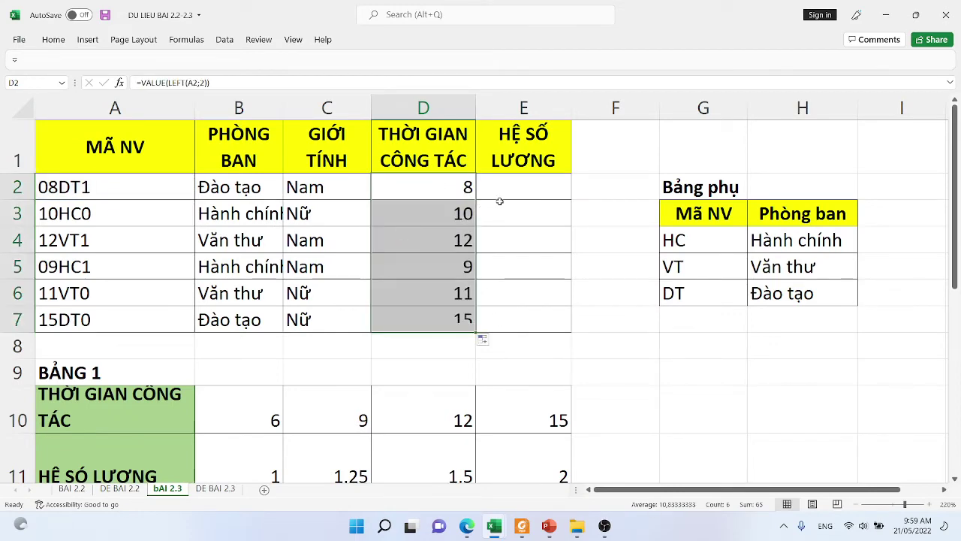
Step: Select E2, reread the DE BAI 2.3 task, then inspect Bảng 1's first threshold in B10
click(521, 188)
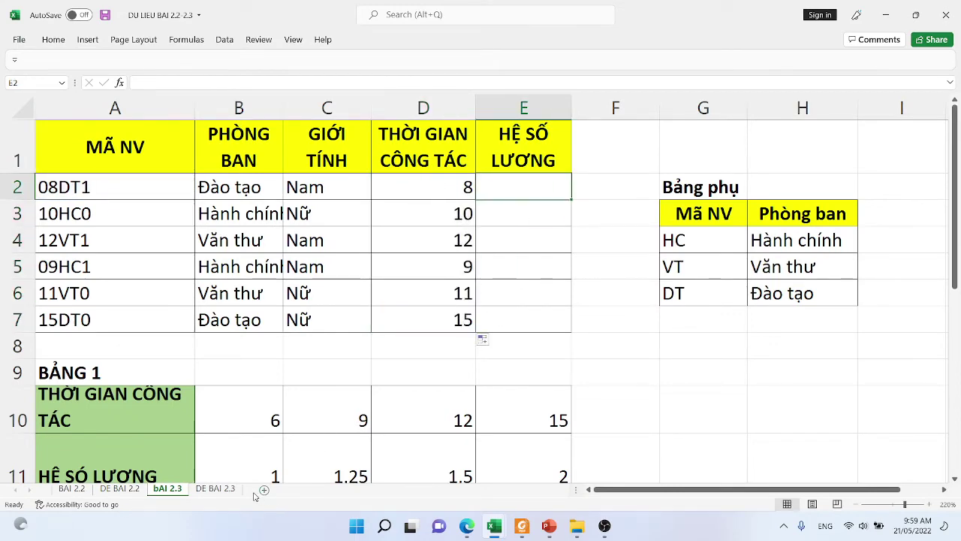
click(217, 489)
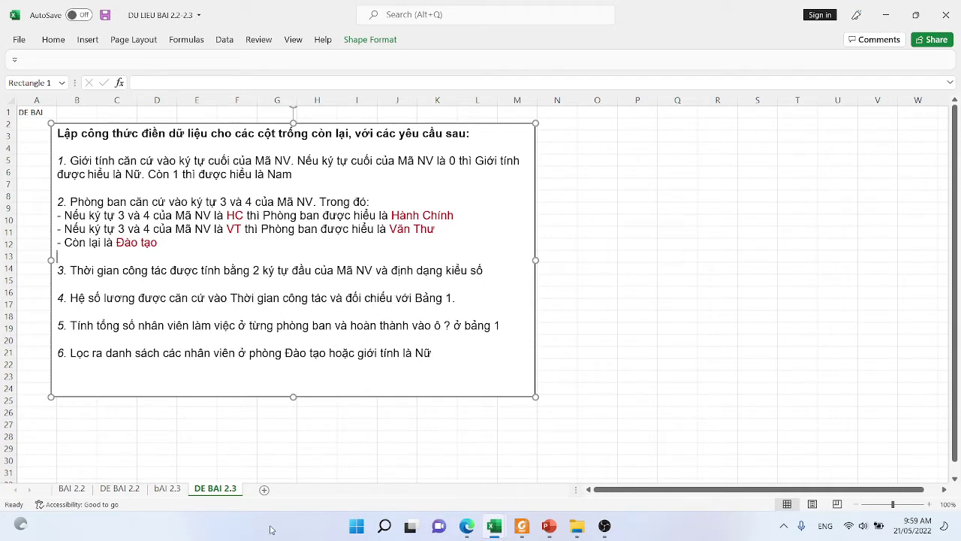
click(166, 488)
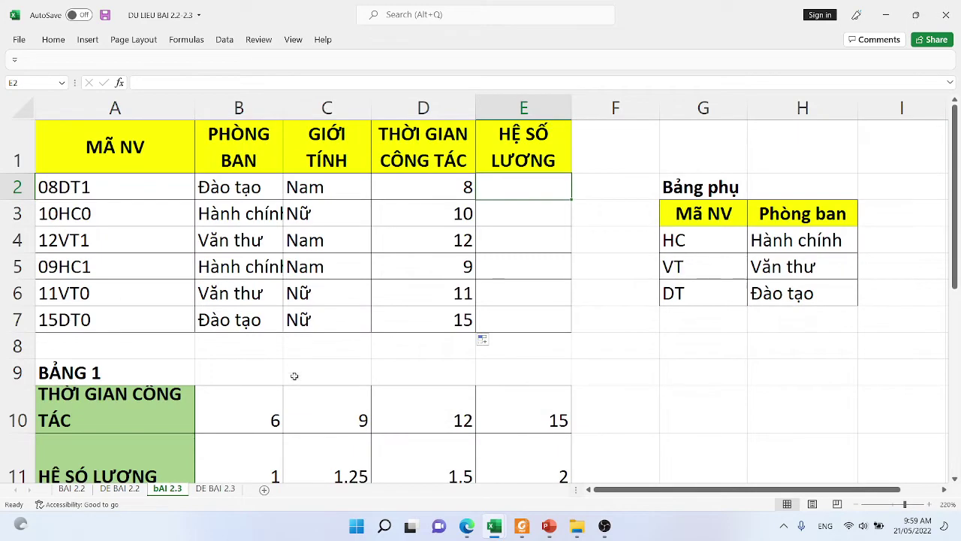
scroll(294, 375, down, 1)
click(216, 312)
click(150, 359)
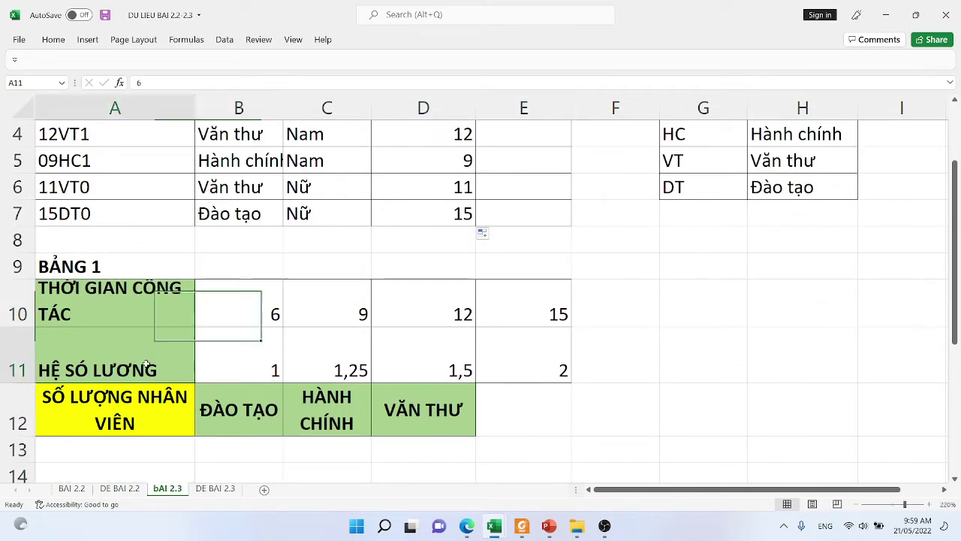
scroll(499, 241, up, 2)
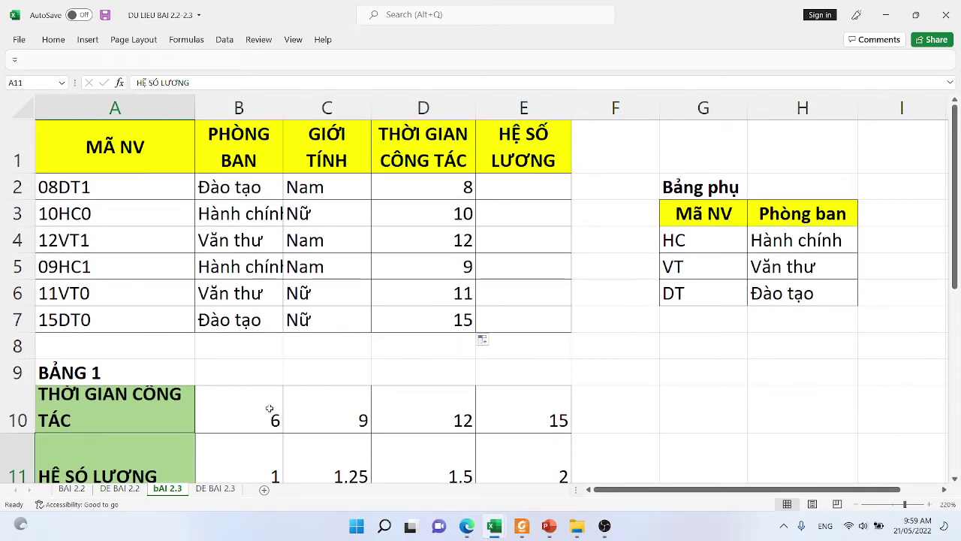
drag(269, 408, 478, 409)
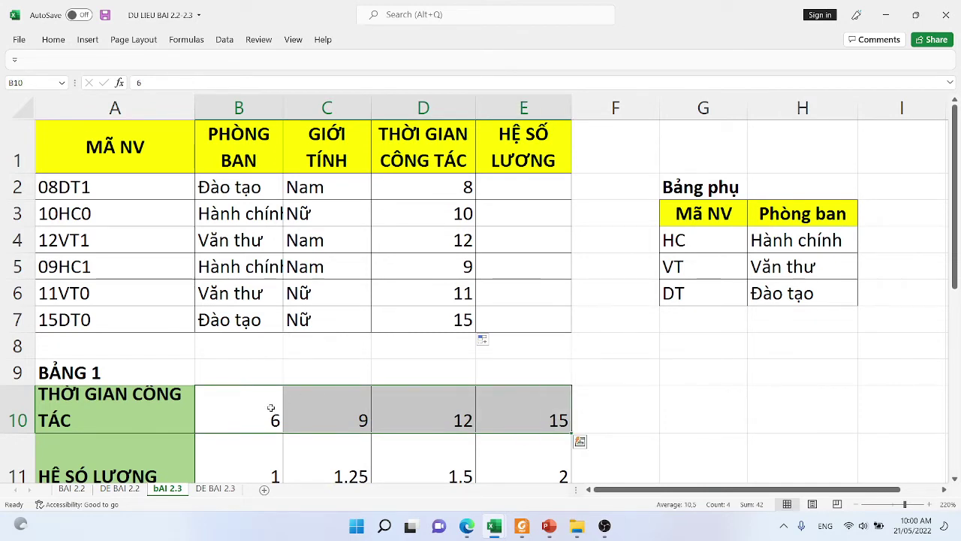
click(270, 409)
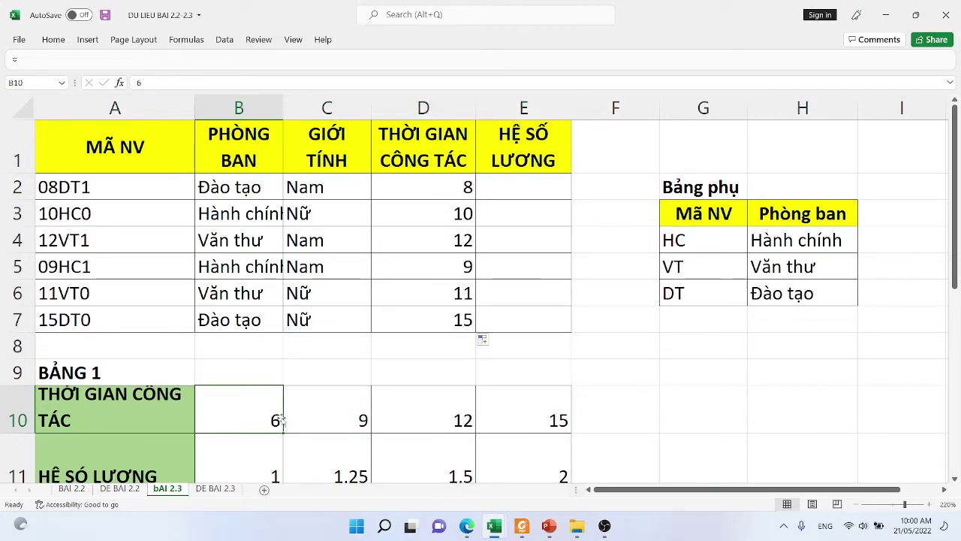
click(343, 421)
click(426, 421)
click(508, 421)
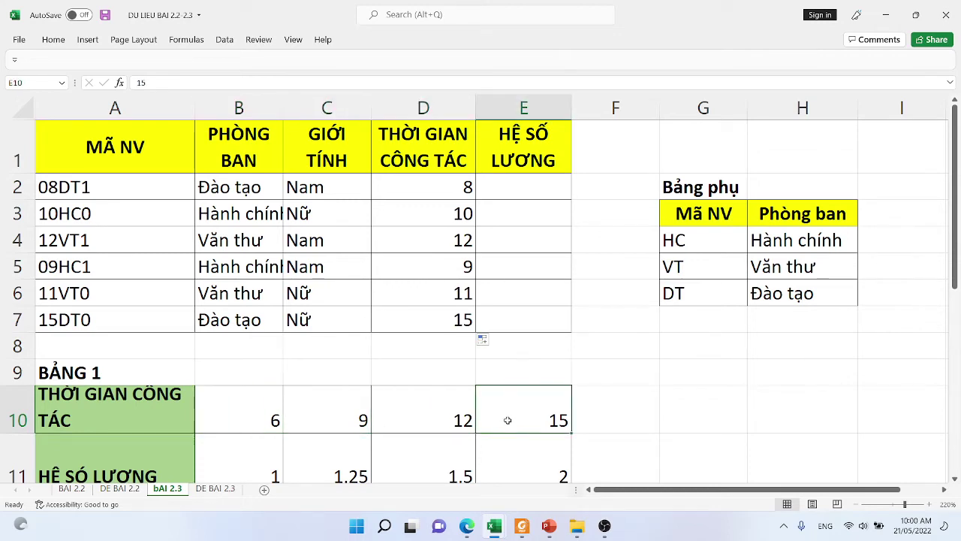
click(250, 419)
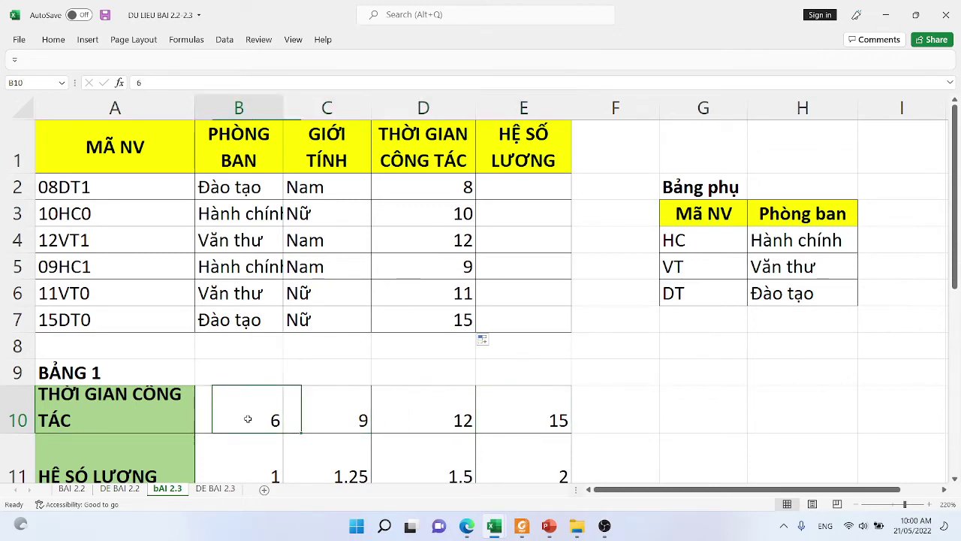
scroll(270, 473, down, 1)
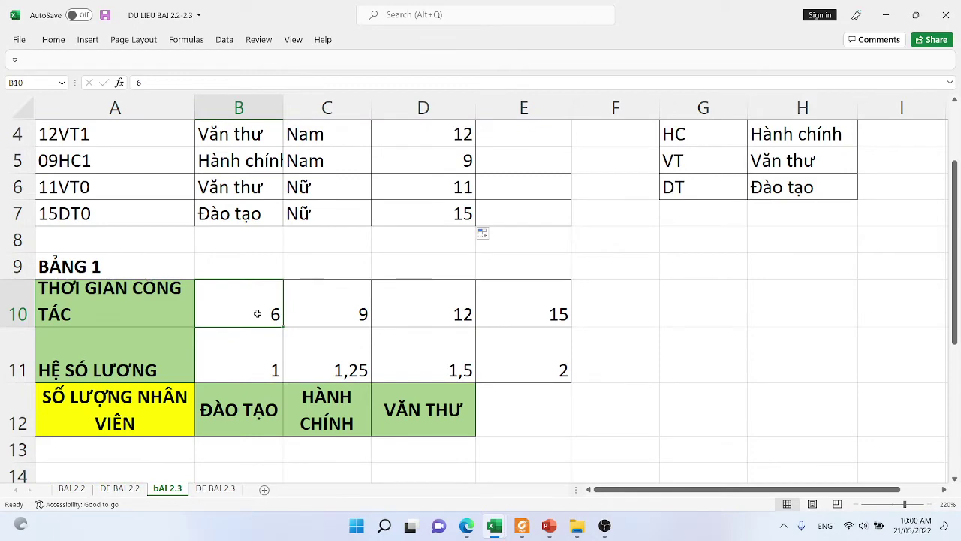
scroll(253, 311, up, 1)
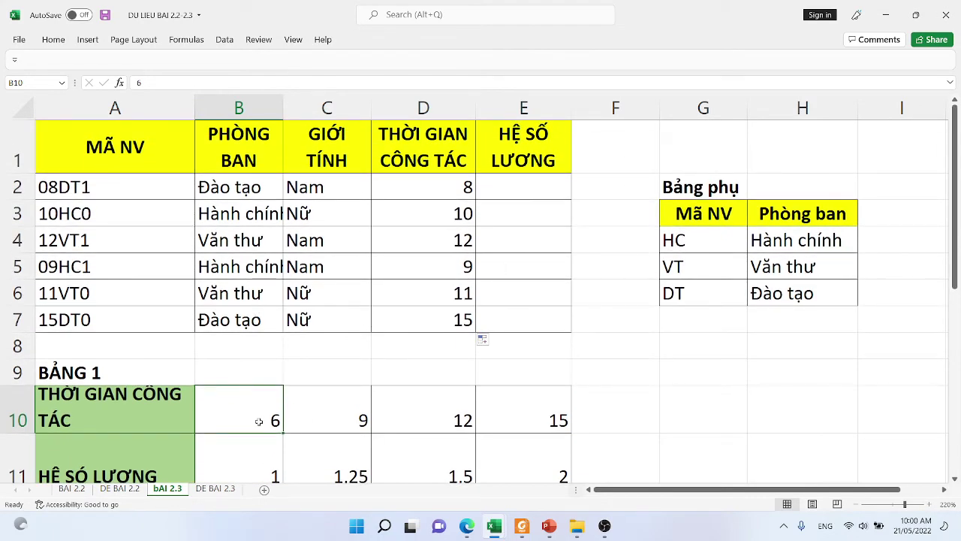
Step: Enter =HLOOKUP(D2;$B$10:$E$11;2;1) in E2 to look up the salary coefficient from Bảng 1
double_click(511, 193)
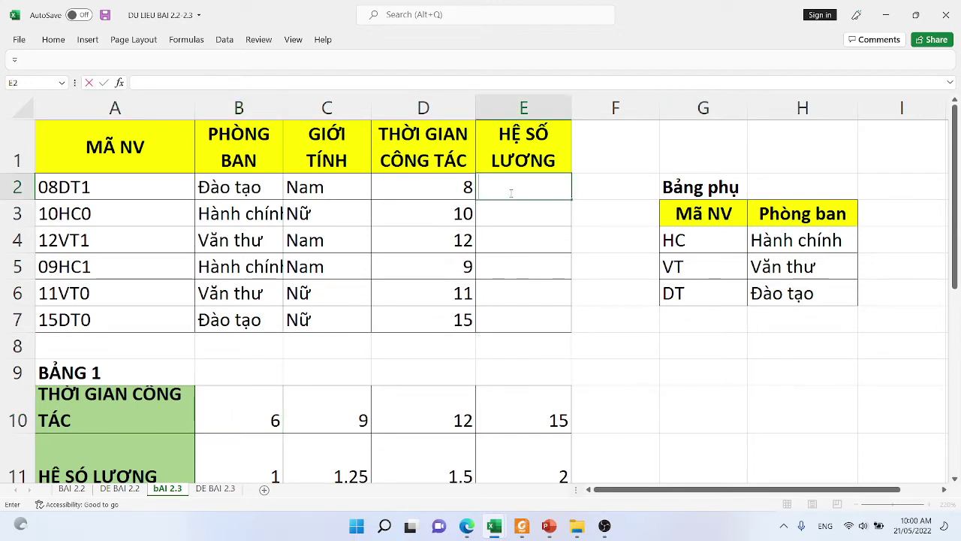
text(=)
text(HO)
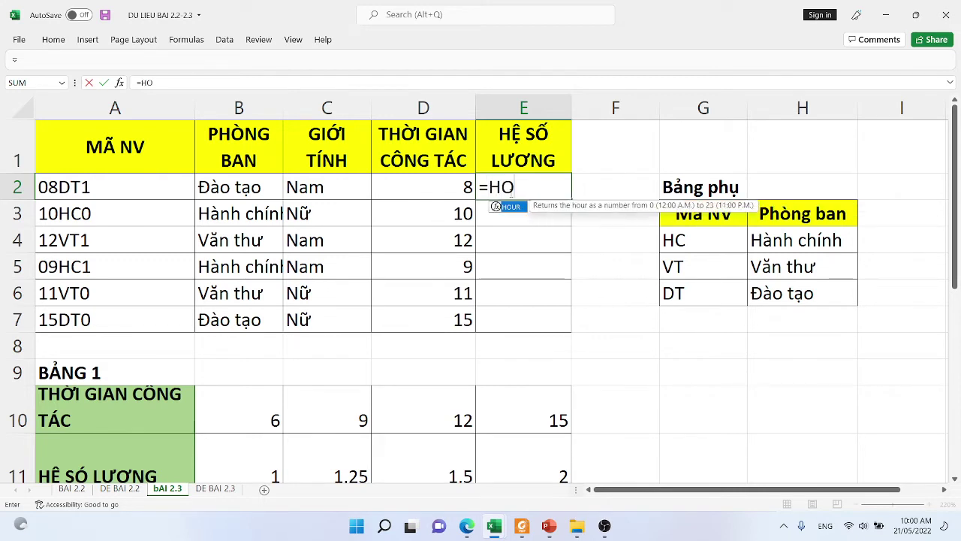
key(BackSpace)
text(LOO)
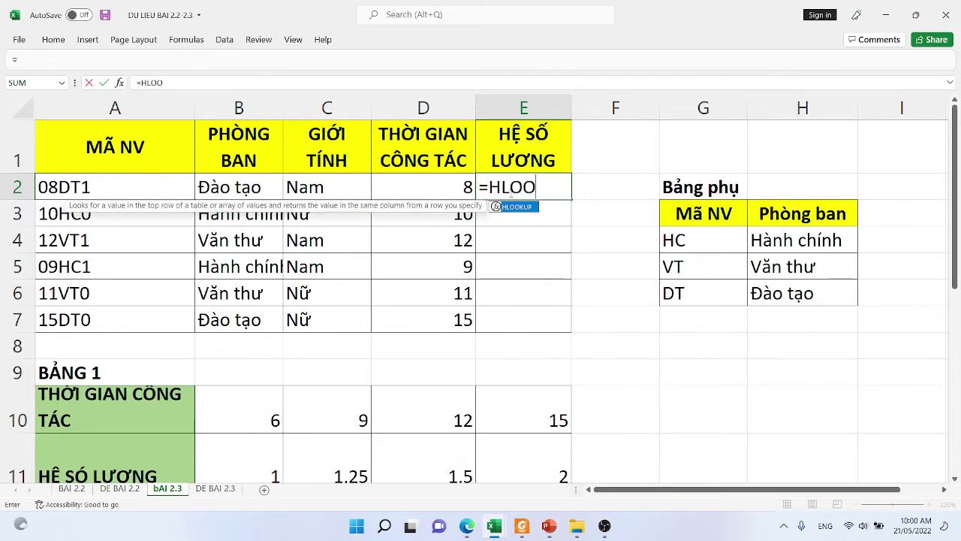
text(KUP()
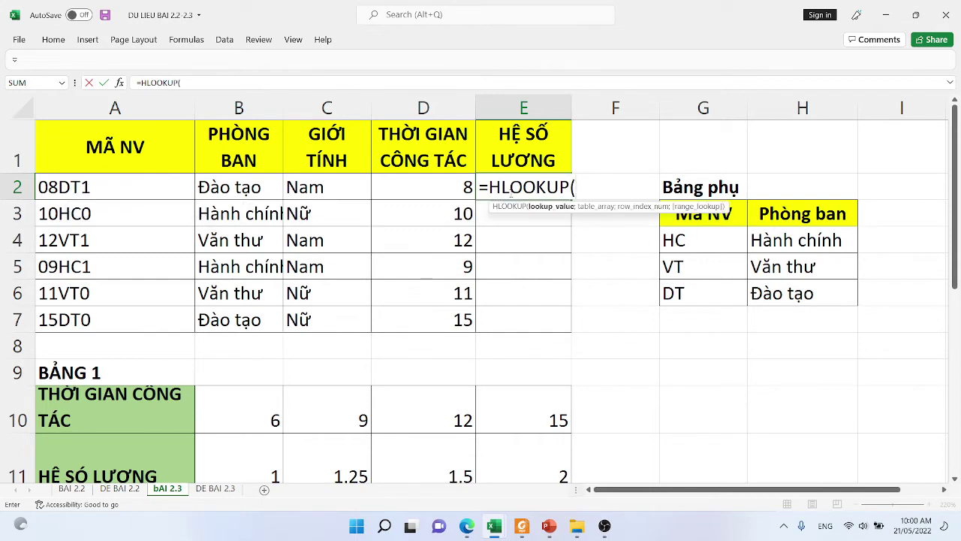
click(392, 188)
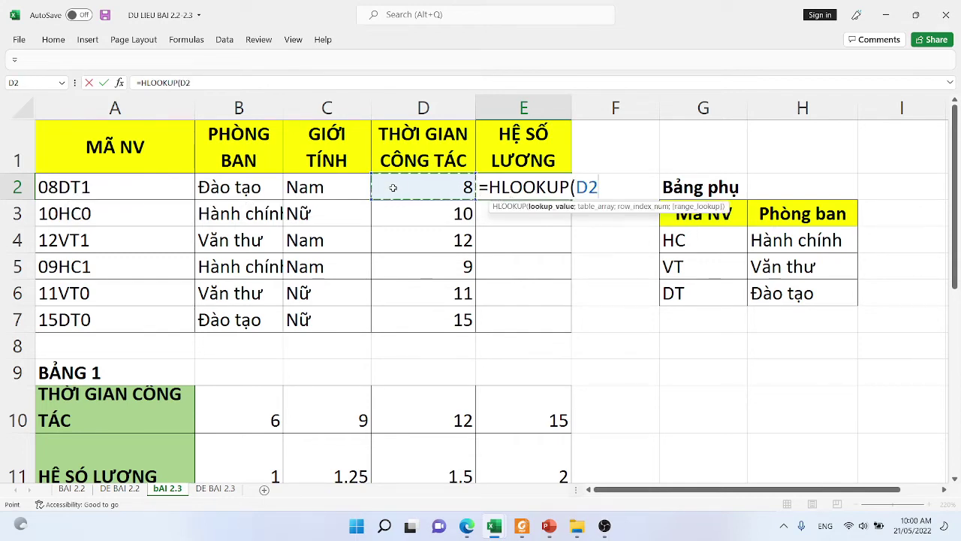
text(;)
drag(253, 409, 488, 466)
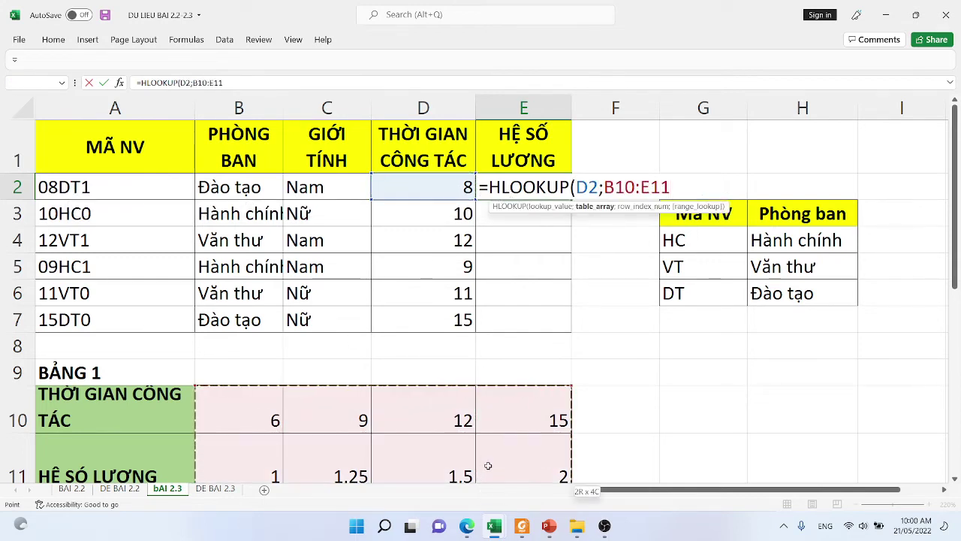
key(F4)
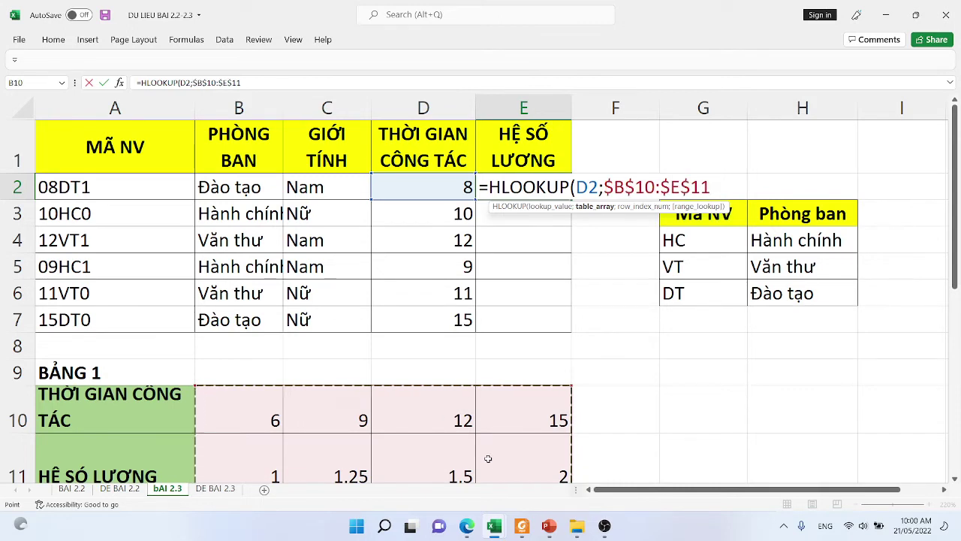
text(;2;1)
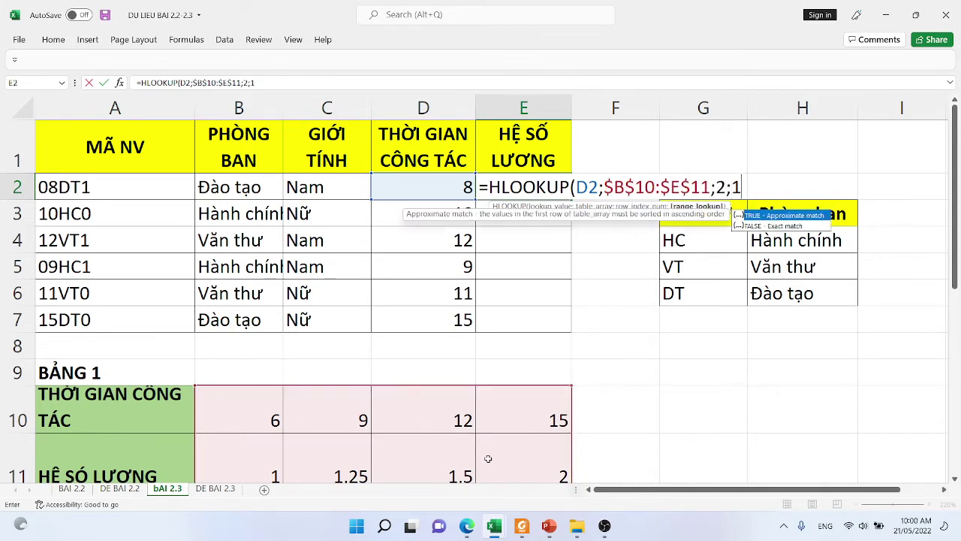
text())
key(Return)
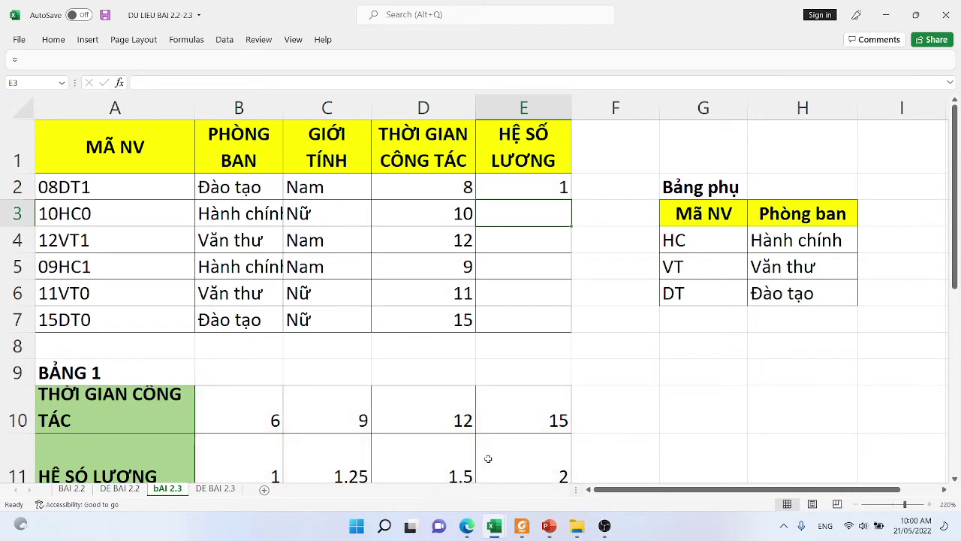
Step: Fill the E2 formula down to E7 and check the 1,25 value in Bảng 1's C11
click(528, 188)
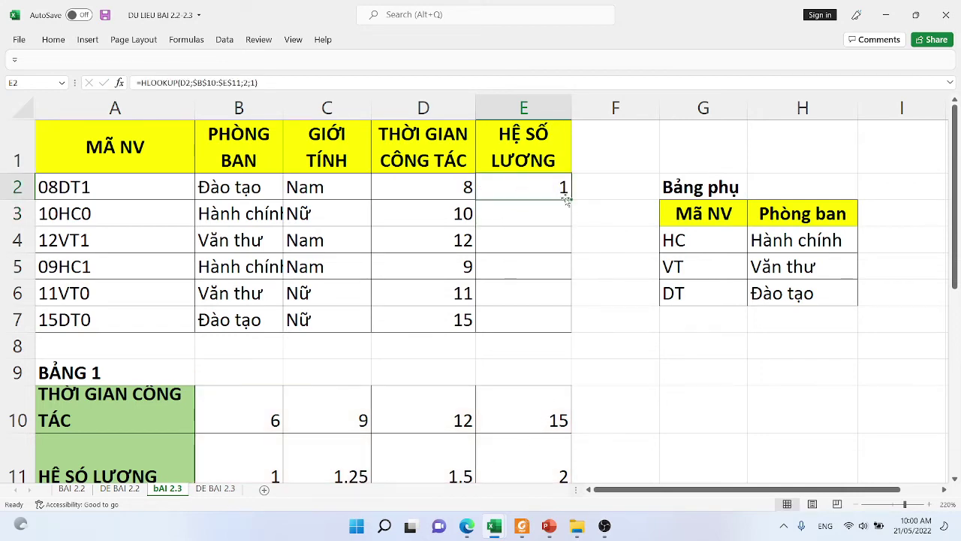
drag(569, 200, 563, 324)
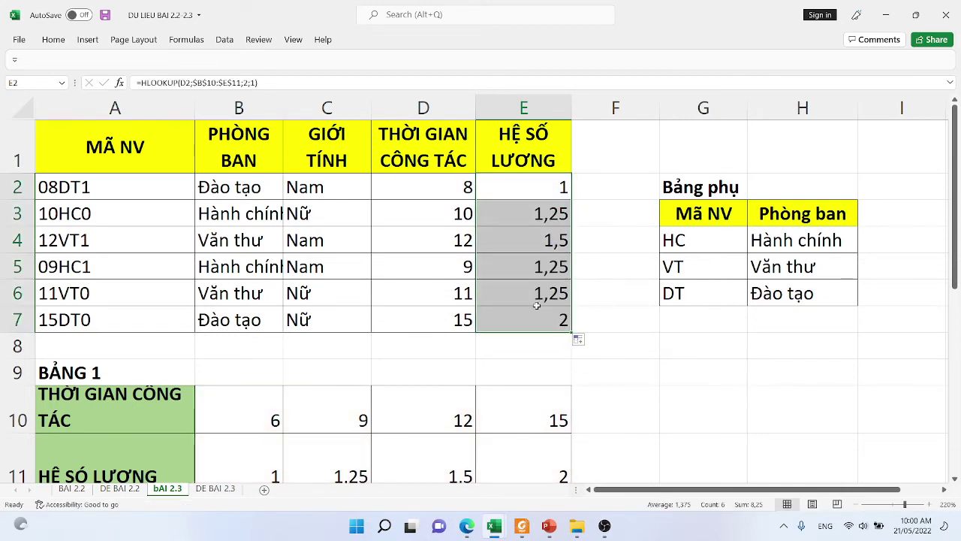
scroll(353, 364, down, 1)
click(351, 364)
double_click(344, 368)
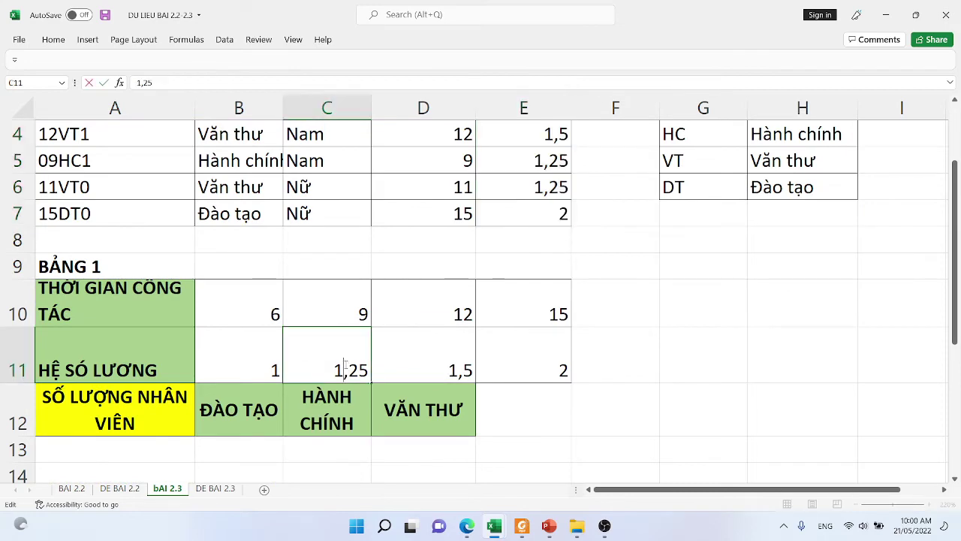
click(561, 322)
scroll(561, 323, up, 1)
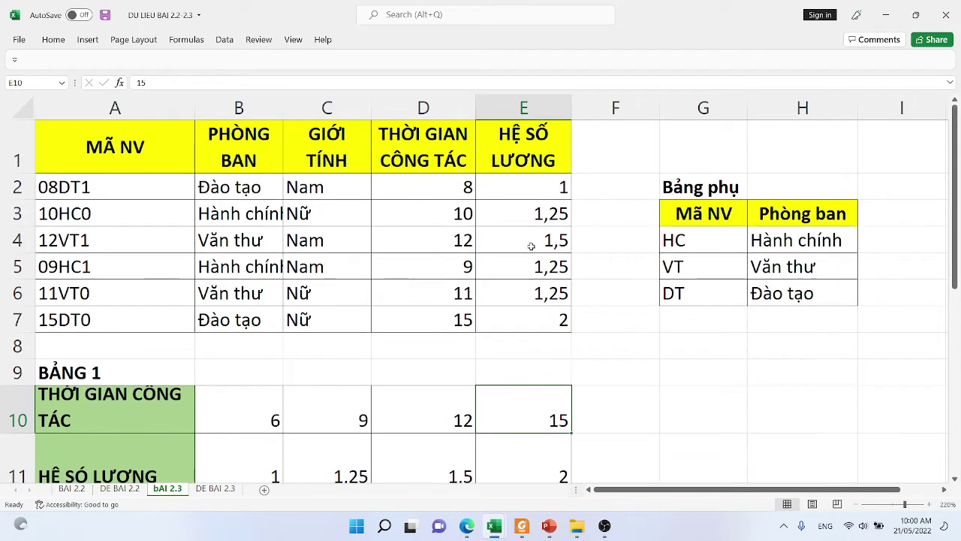
click(530, 199)
Step: Show E2's HLOOKUP formula, then add a blank slide after slide 4 in PowerPoint
double_click(528, 192)
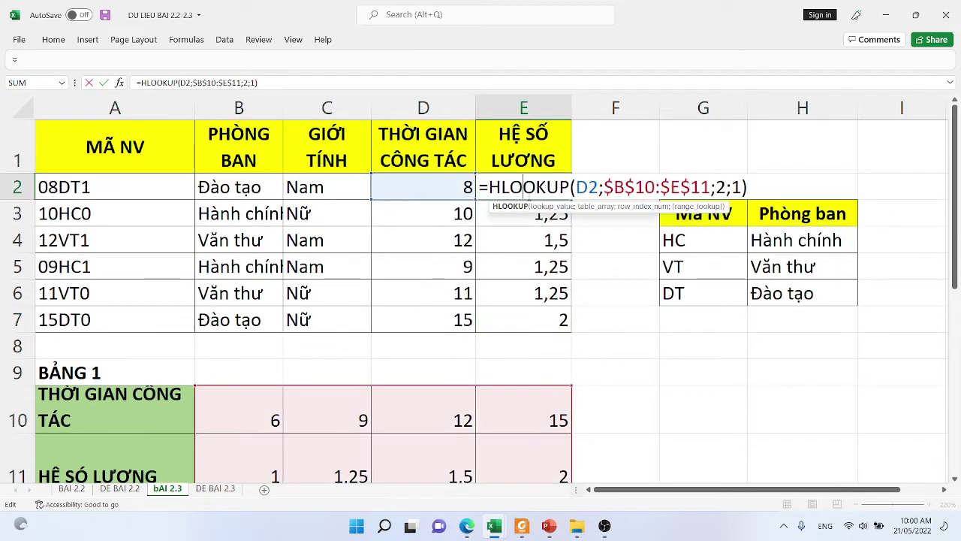
click(549, 526)
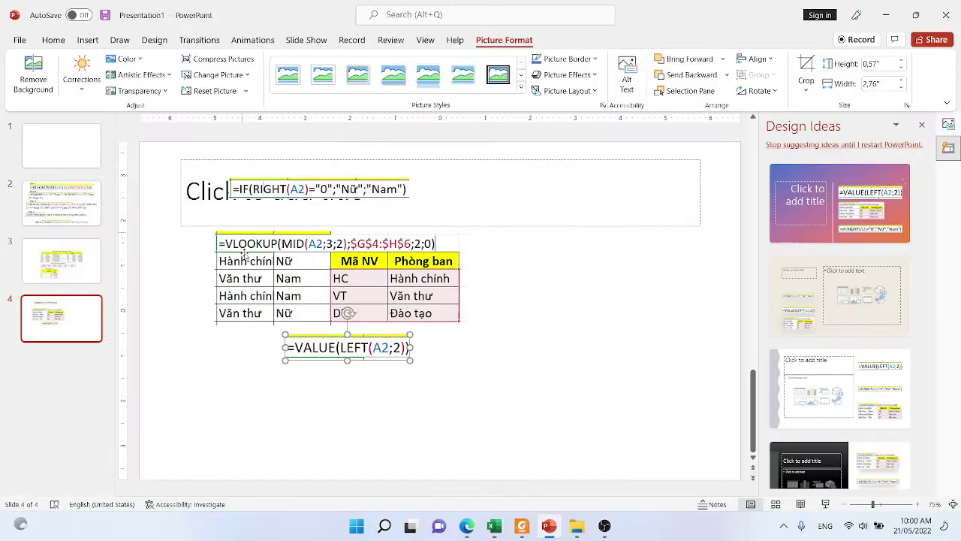
click(79, 326)
key(Return)
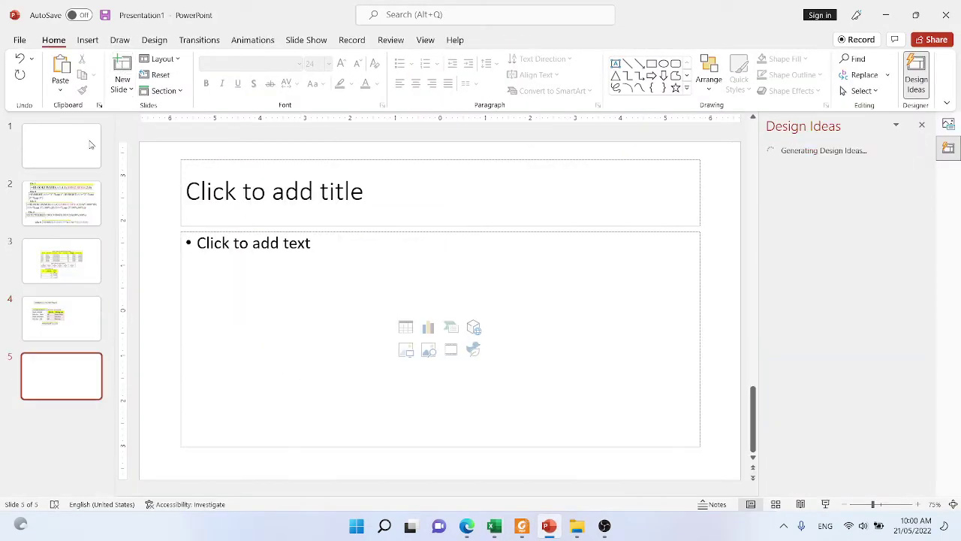
click(79, 326)
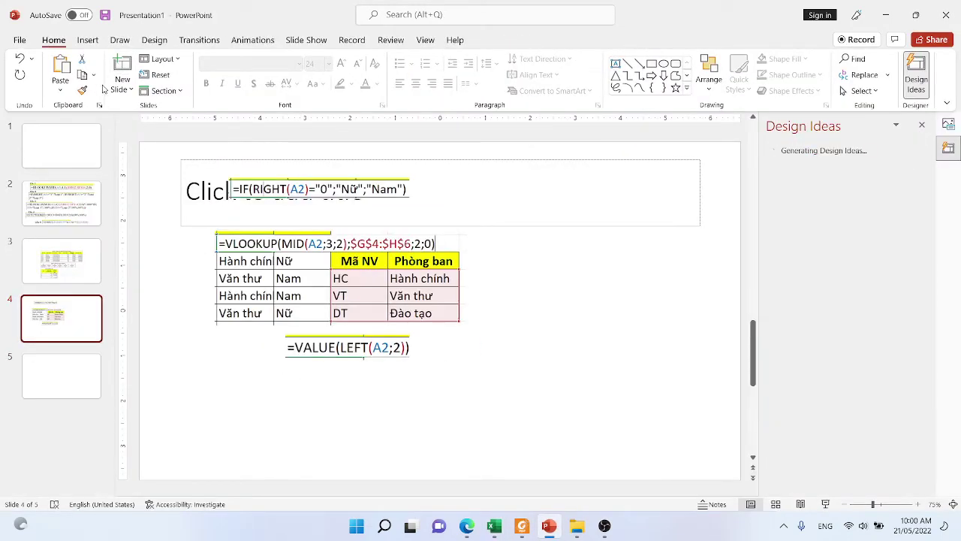
Step: Clip the HLOOKUP formula onto slide 4 below the VALUE formula, then return to Excel
click(84, 39)
click(129, 76)
click(165, 197)
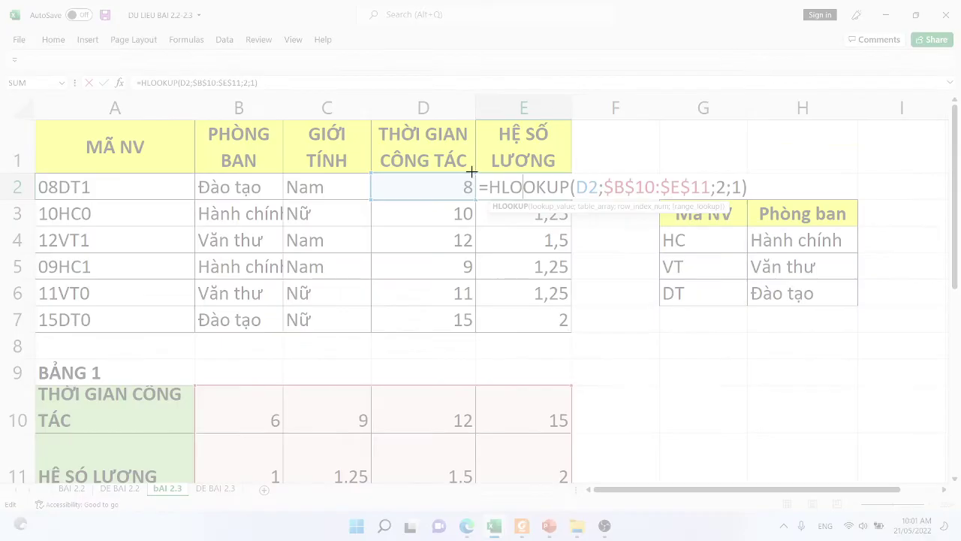
drag(477, 174, 747, 199)
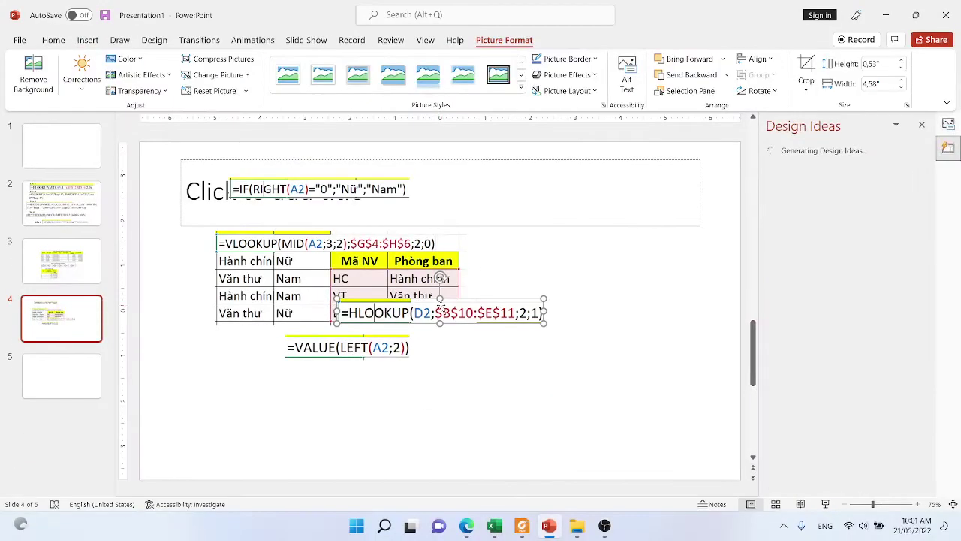
drag(421, 309, 404, 410)
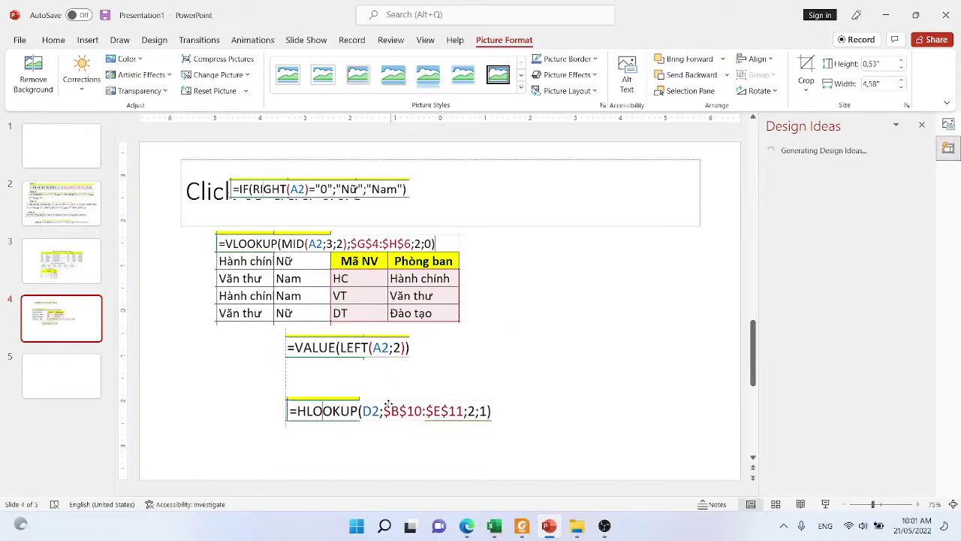
click(605, 425)
mouse_move(494, 525)
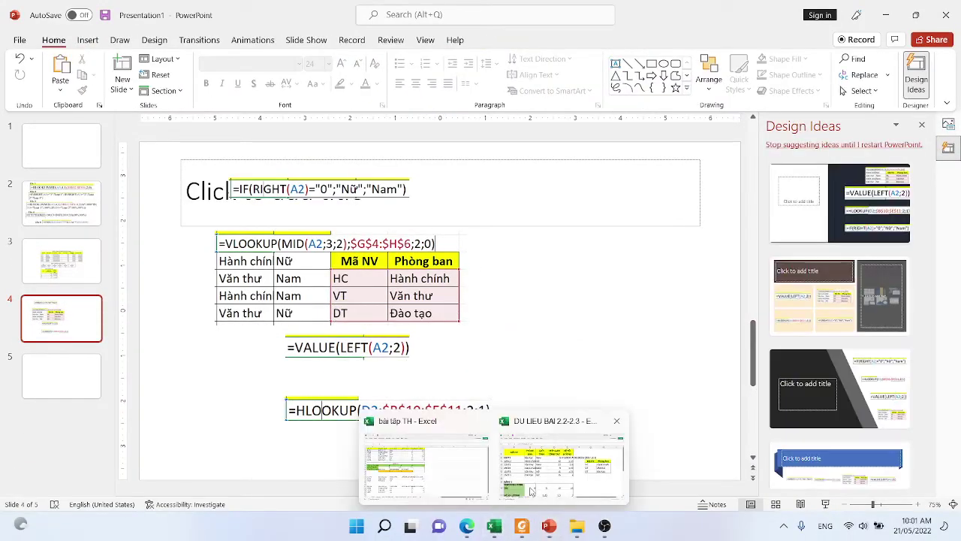
click(548, 481)
key(Return)
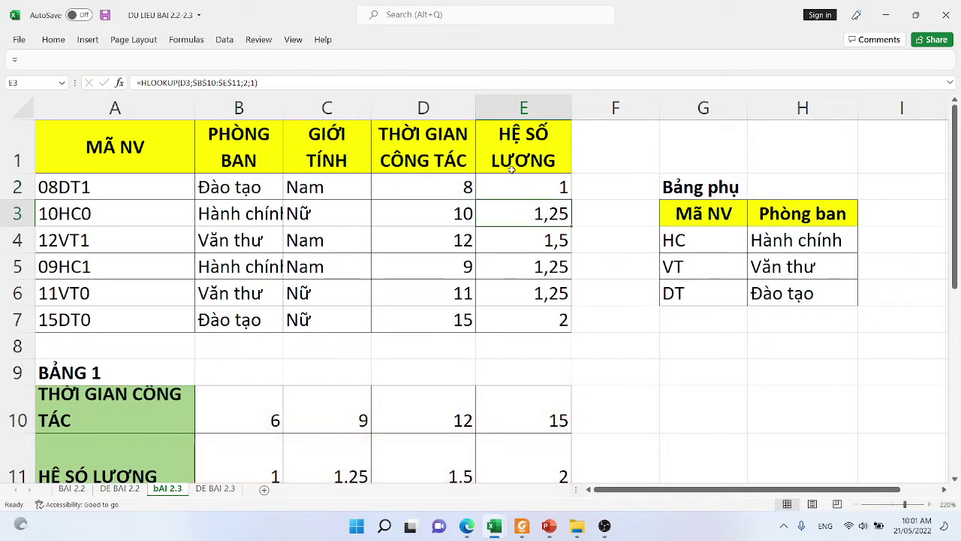
click(216, 488)
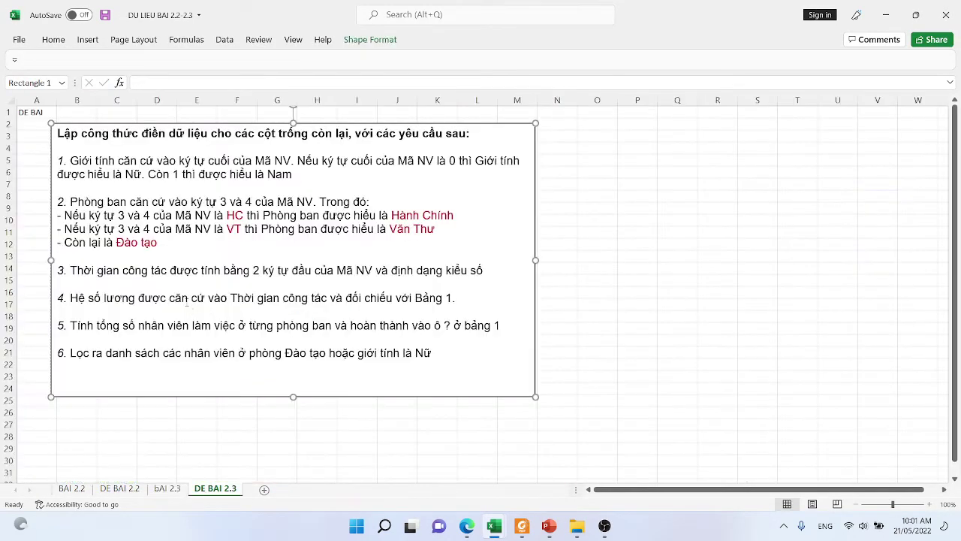
scroll(156, 286, down, 1)
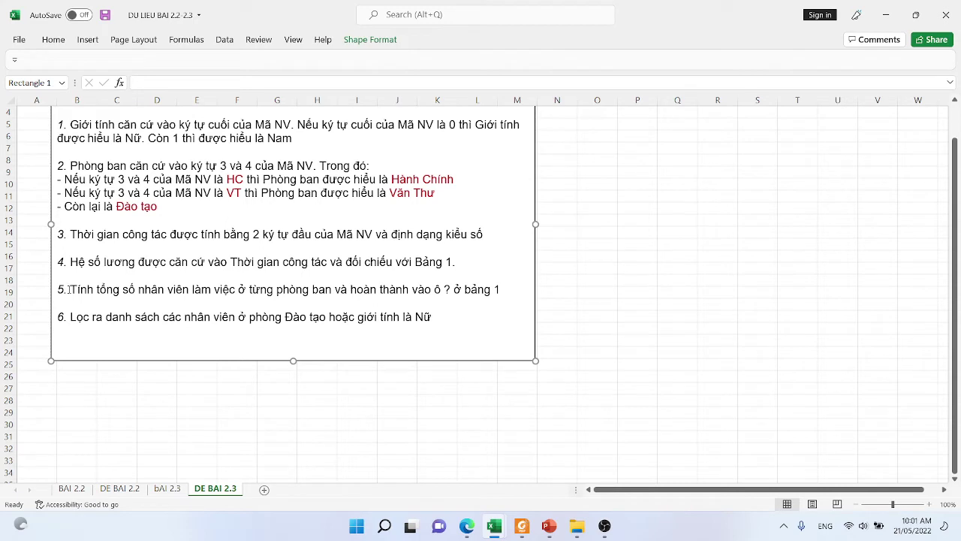
drag(68, 289, 411, 290)
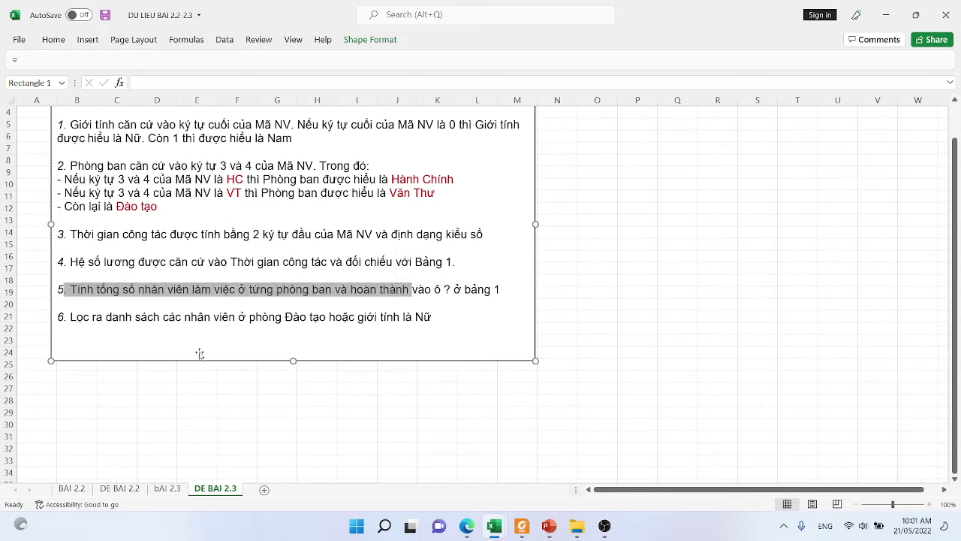
click(167, 487)
scroll(283, 332, down, 2)
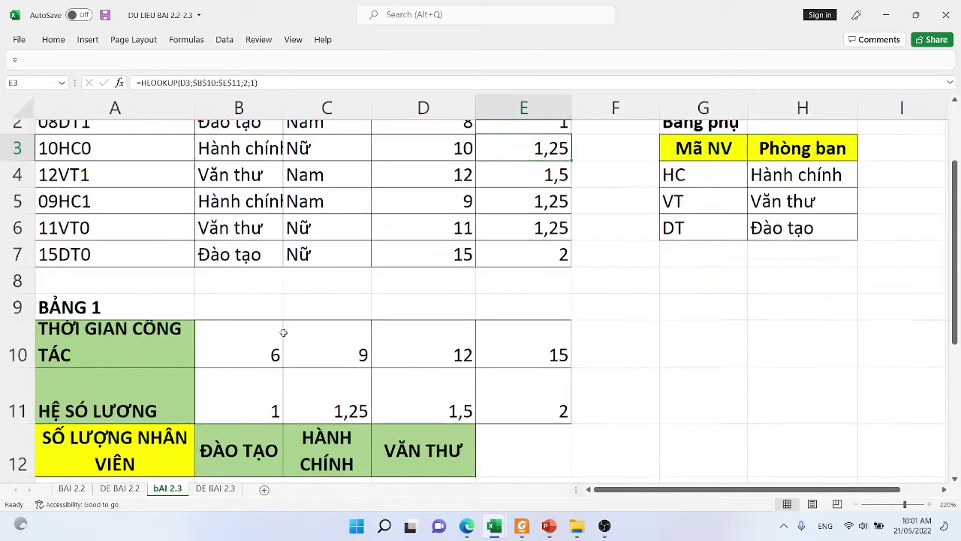
Step: Insert two blank rows at row 12, above the SỐ LƯỢNG NHÂN VIÊN table
click(224, 334)
drag(179, 340, 430, 364)
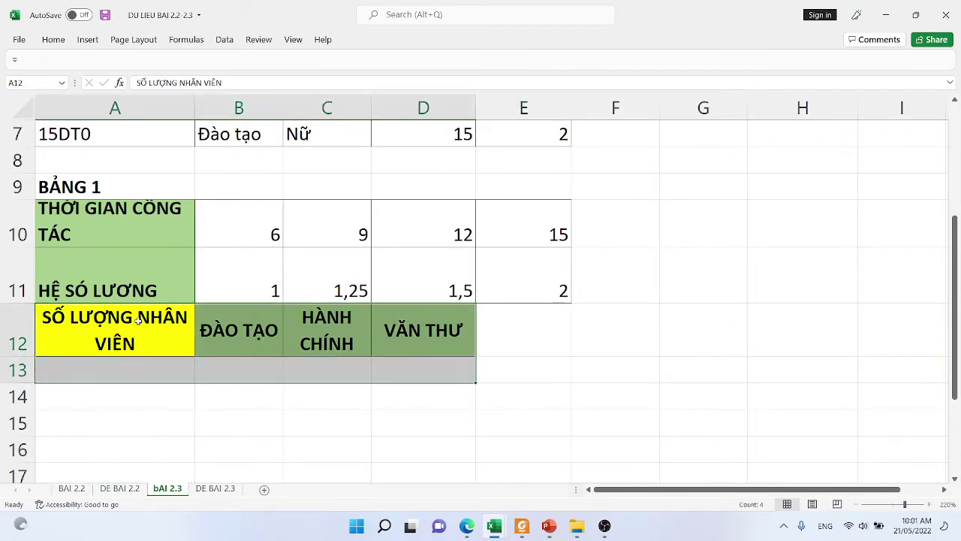
right_click(18, 325)
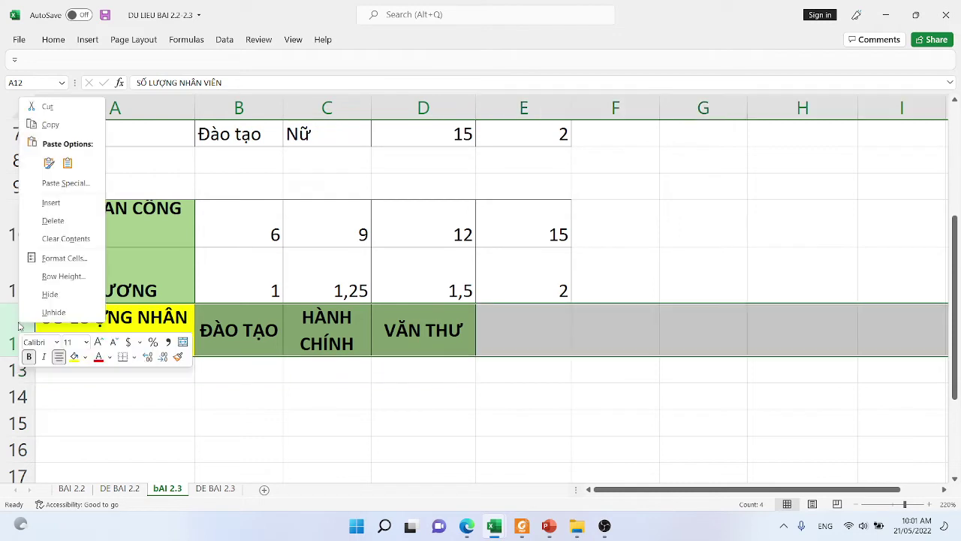
click(51, 203)
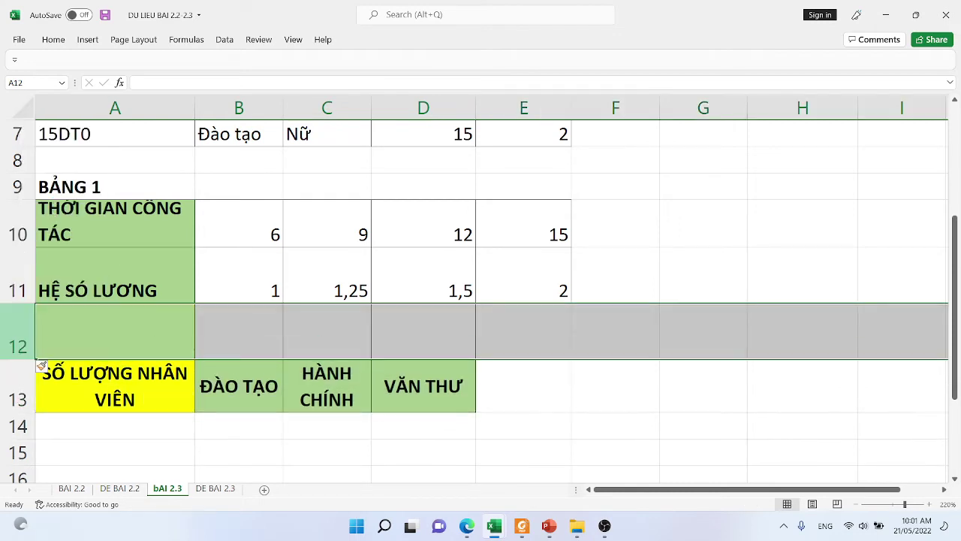
right_click(10, 342)
click(42, 218)
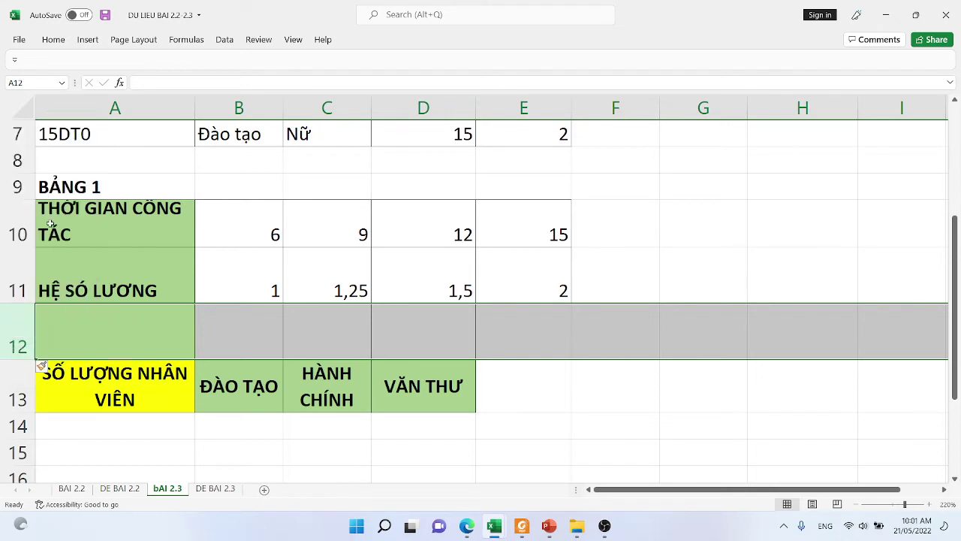
Step: Shrink rows 12–13 to 20 px and add the heading 'Bảng thống kê' in A13
mouse_move(7, 345)
mouse_down()
mouse_move(15, 386)
mouse_move(18, 327)
mouse_up()
click(137, 335)
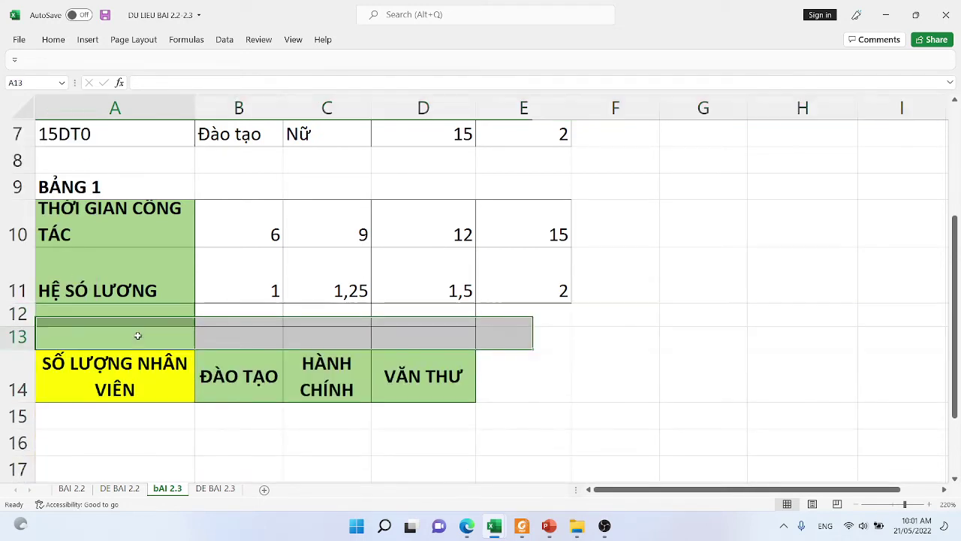
text(Ba)
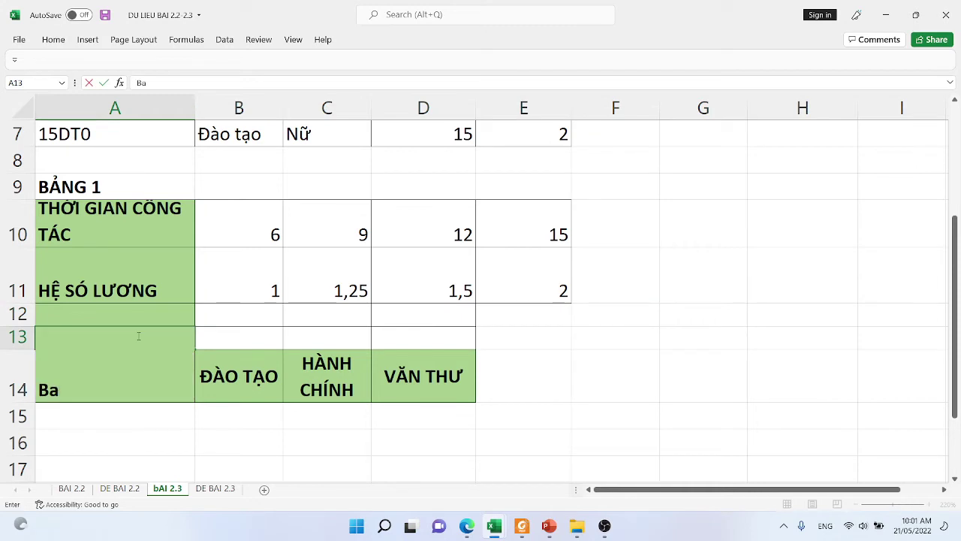
text(ng thông ke)
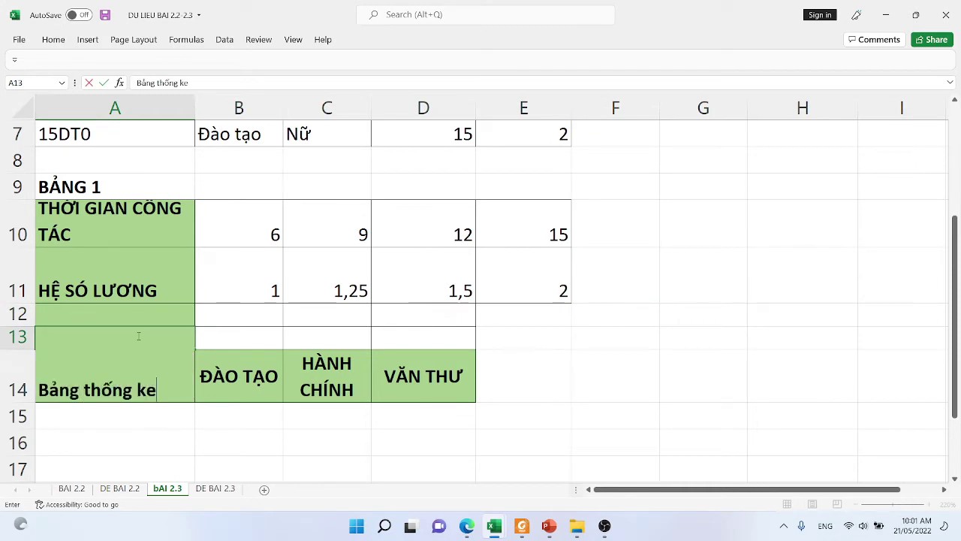
text(e)
key(Return)
drag(128, 312, 135, 332)
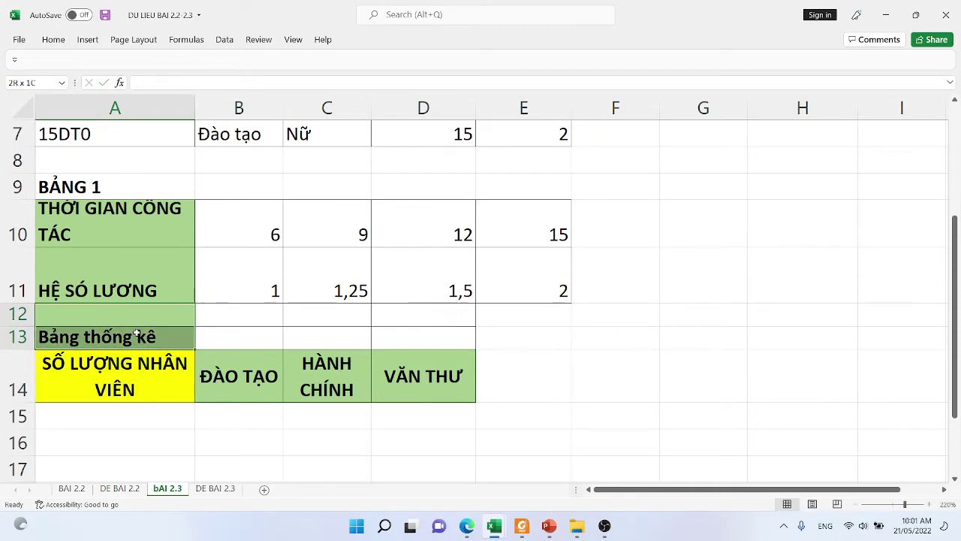
click(52, 39)
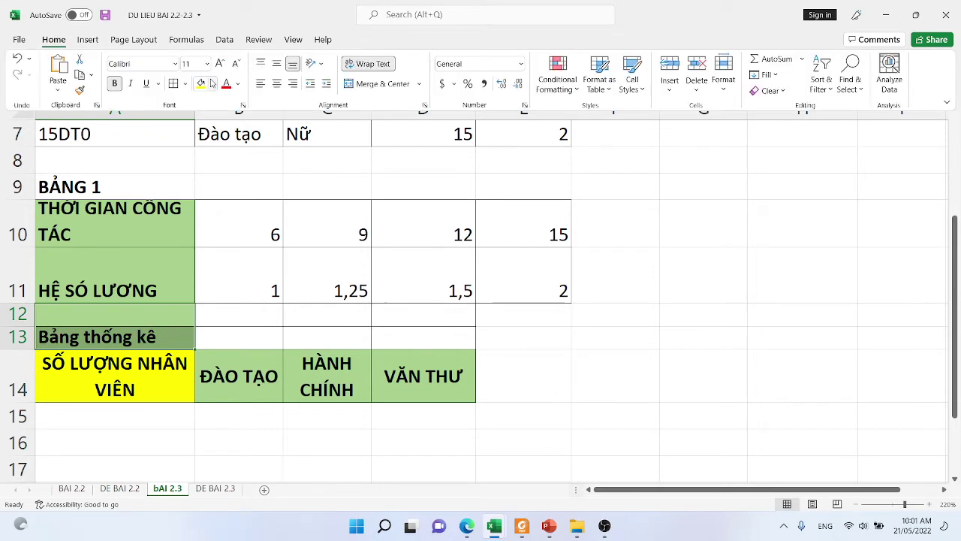
Step: Remove the green fill and the borders from the new rows A12:D13
click(213, 84)
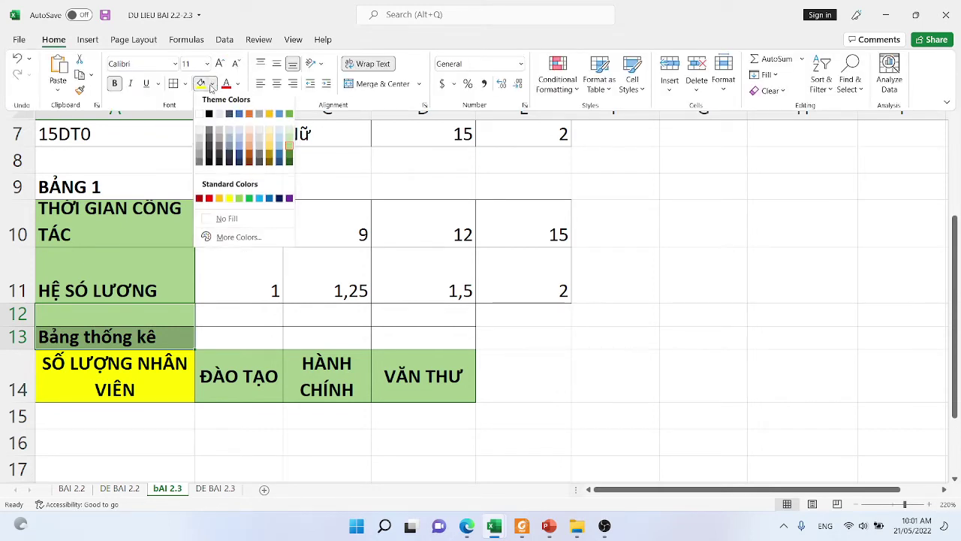
click(226, 217)
click(164, 361)
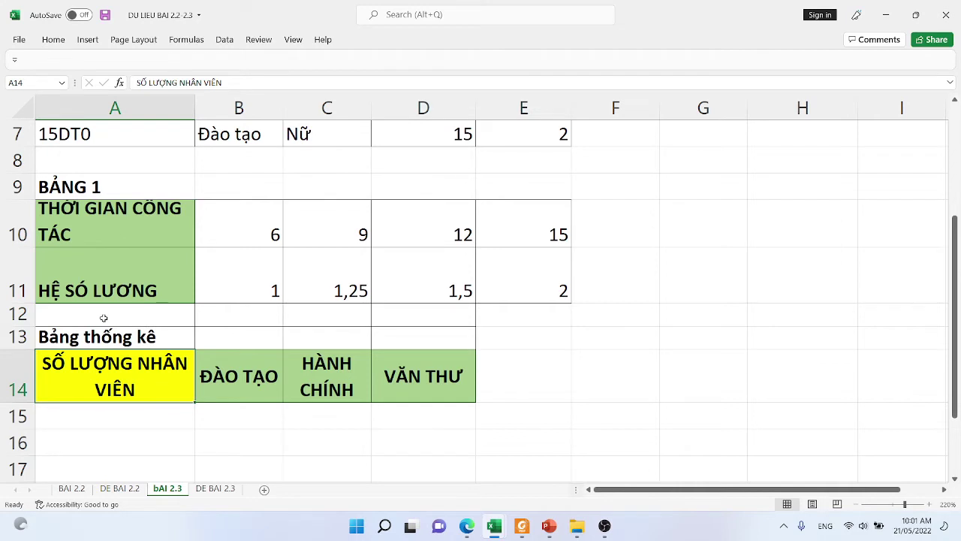
drag(70, 319, 421, 335)
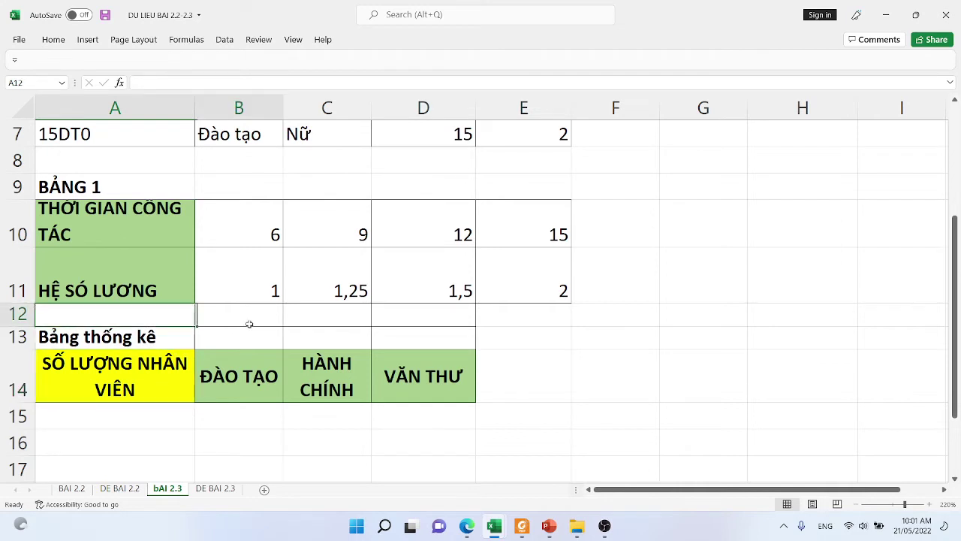
click(53, 39)
click(187, 85)
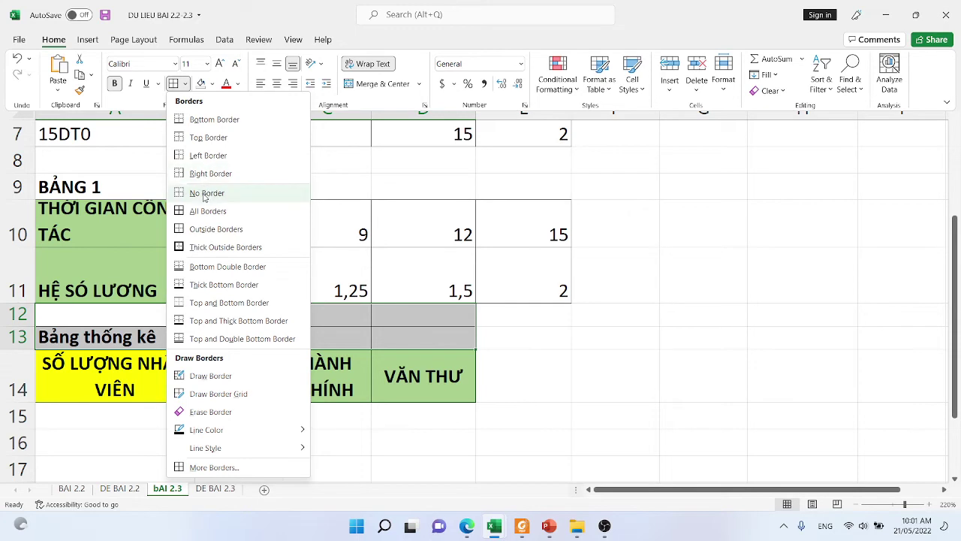
click(204, 194)
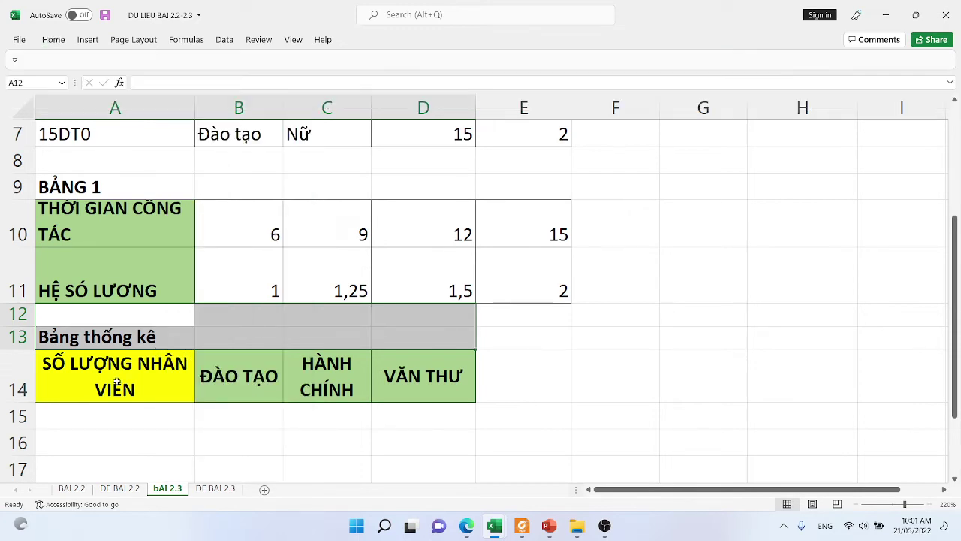
Step: Apply All Borders to the header row A14:D14
drag(82, 374, 458, 373)
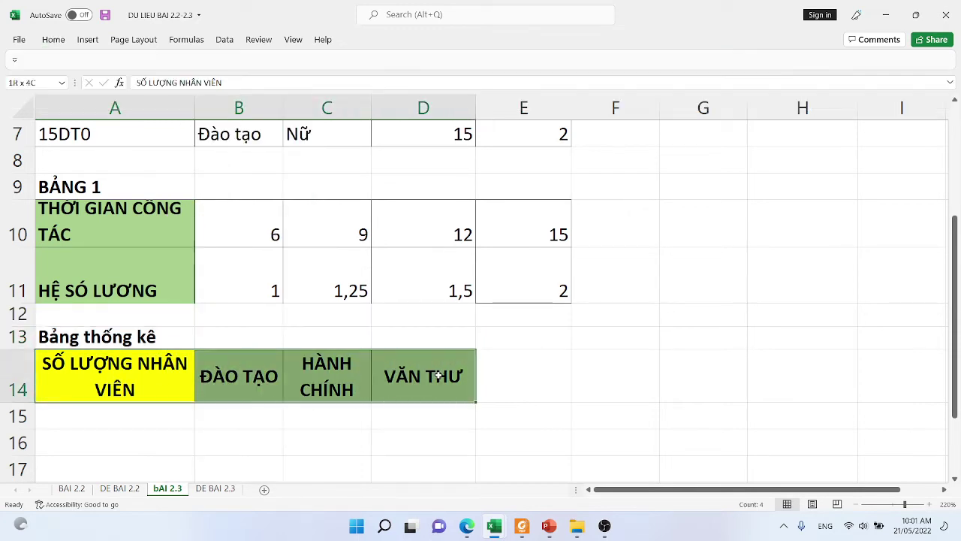
click(53, 39)
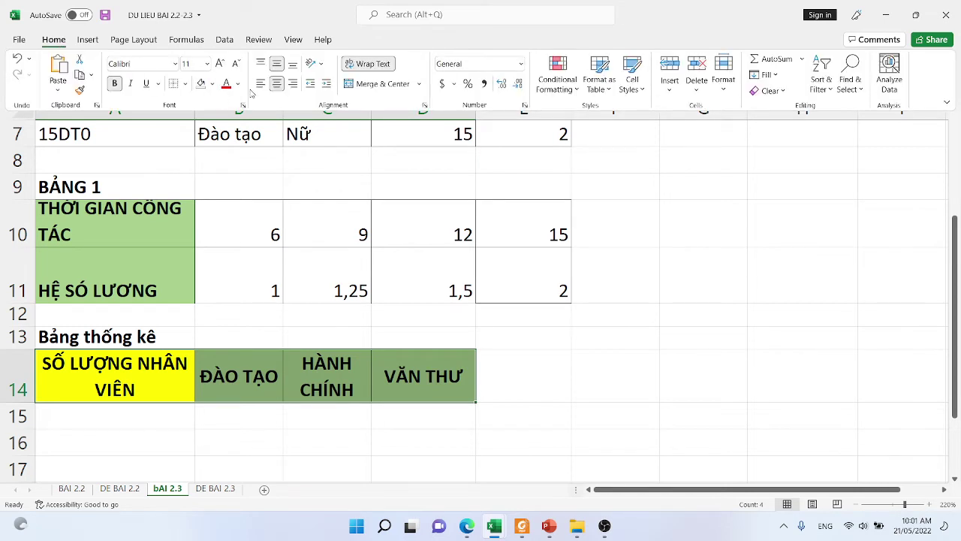
click(185, 84)
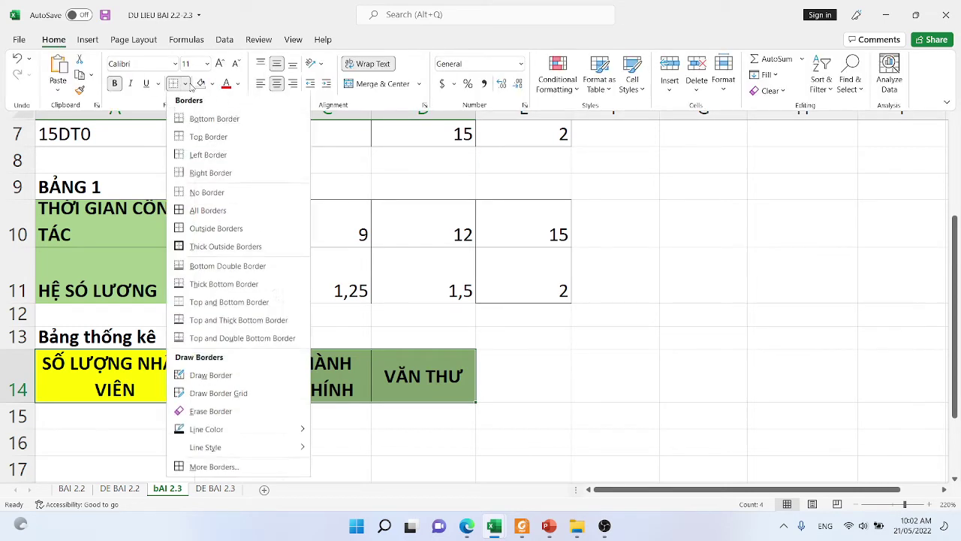
click(197, 210)
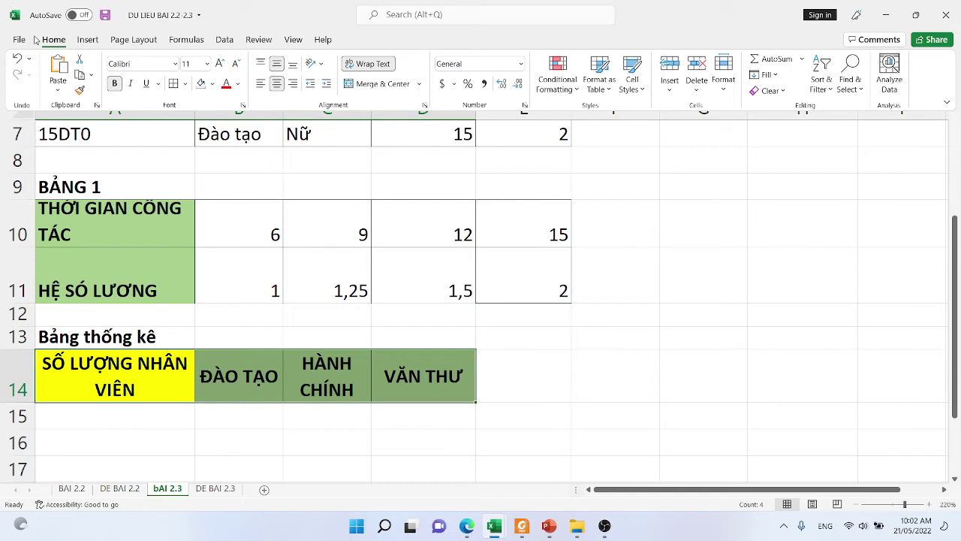
Step: Copy cells A14 and A15, then select B15 for the first count
click(135, 396)
click(111, 418)
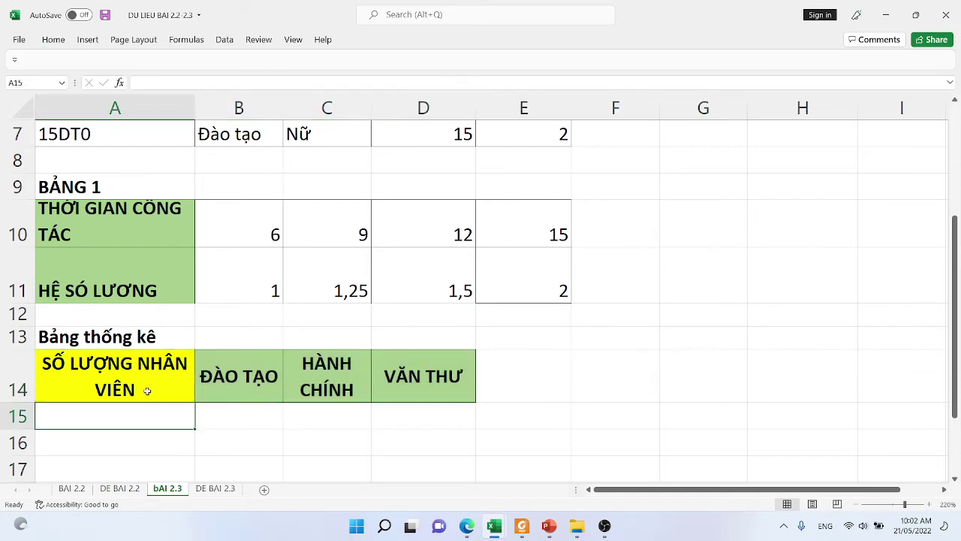
click(148, 366)
key(ctrl+c)
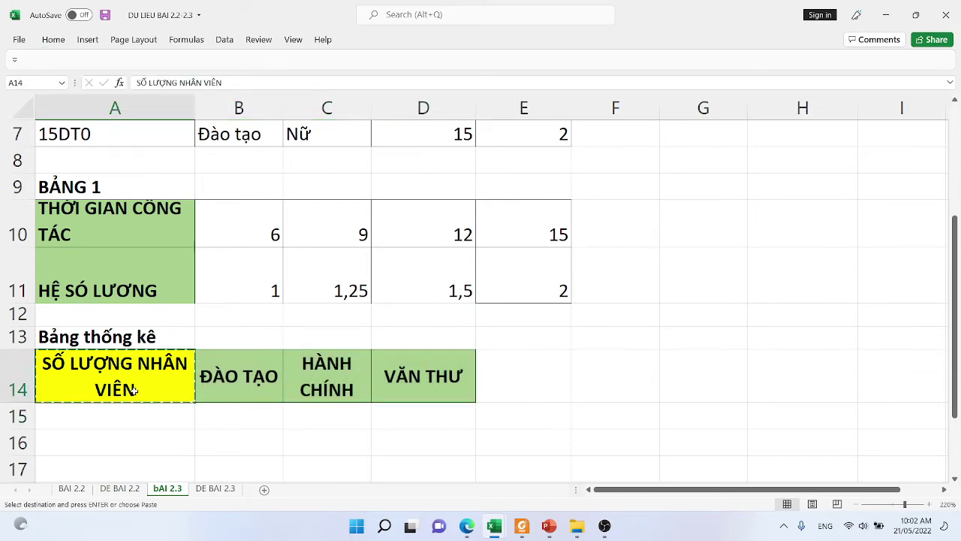
click(122, 413)
key(ctrl+c)
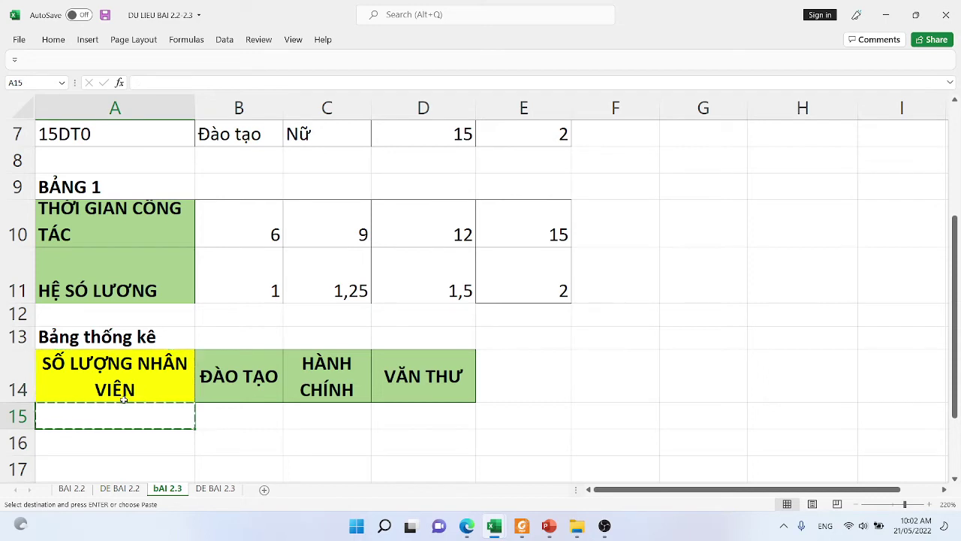
click(117, 384)
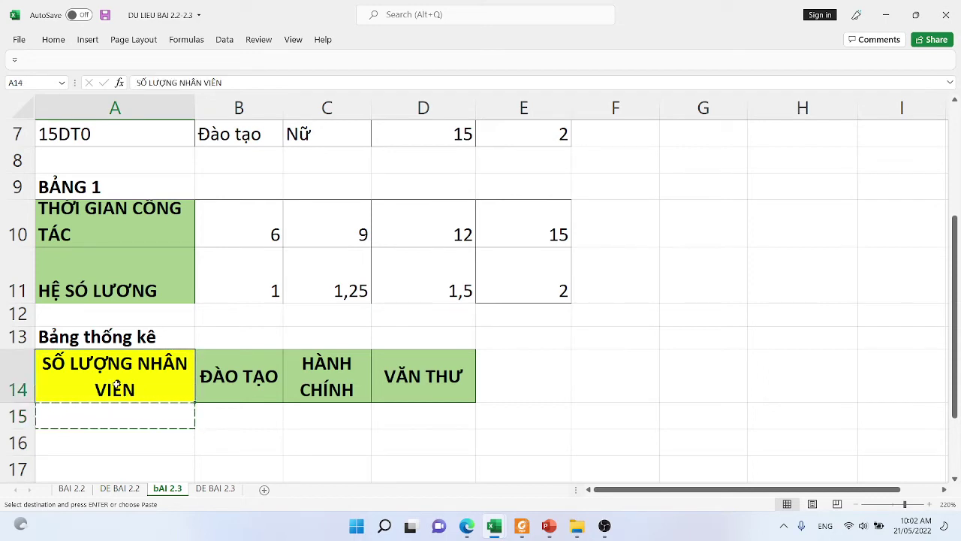
click(230, 413)
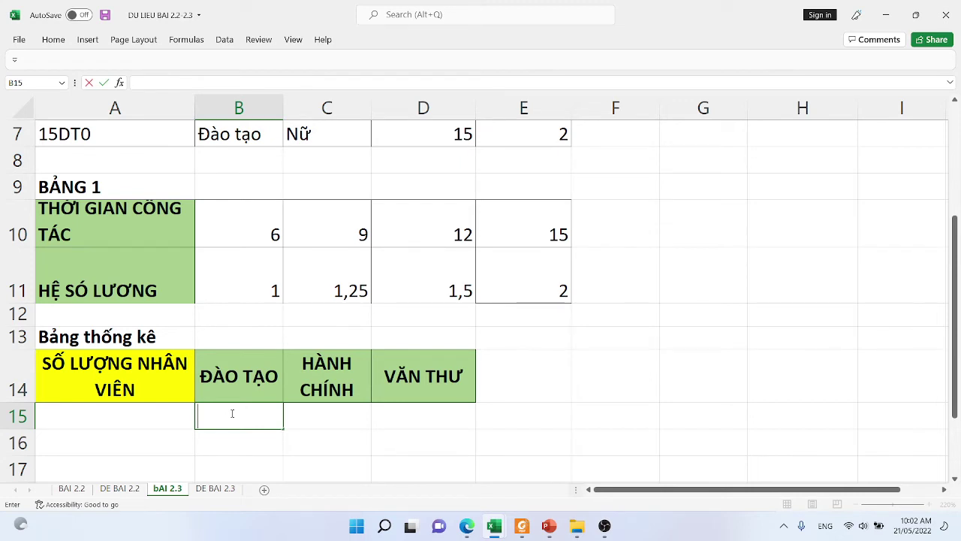
Step: Enter =COUNTIF($B$2:$B$7;B14) in B15 to count the ĐÀO TẠO staff
text(=COUNT)
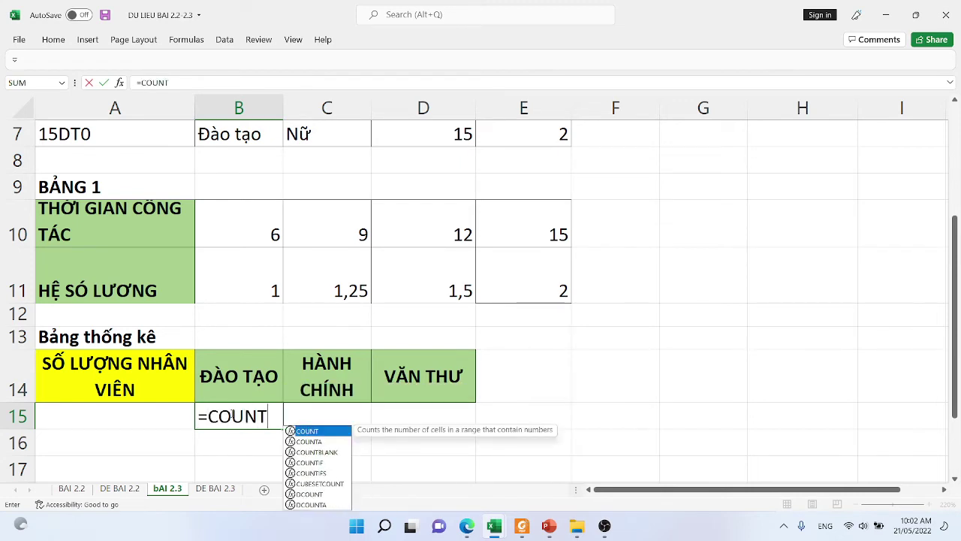
text(F)
key(BackSpace)
text(I)
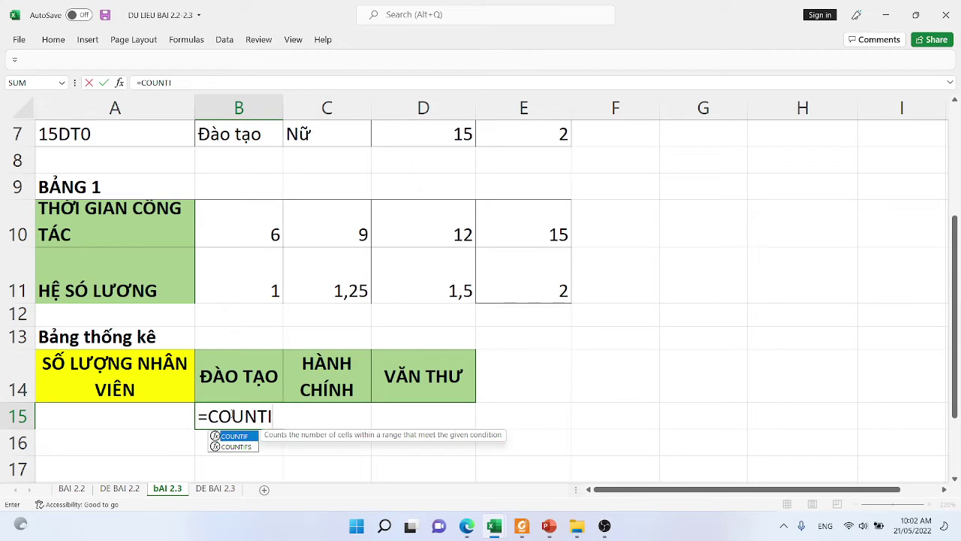
text(F()
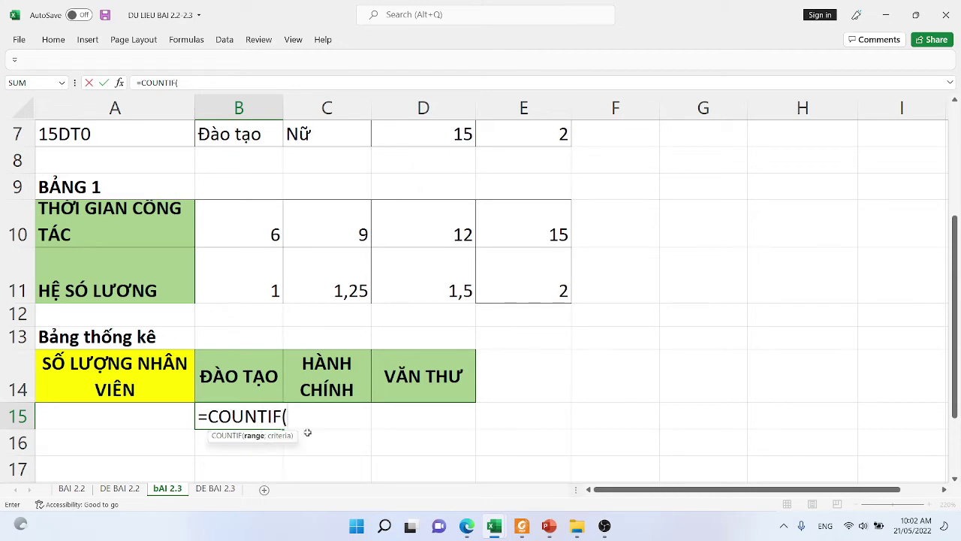
scroll(307, 432, up, 2)
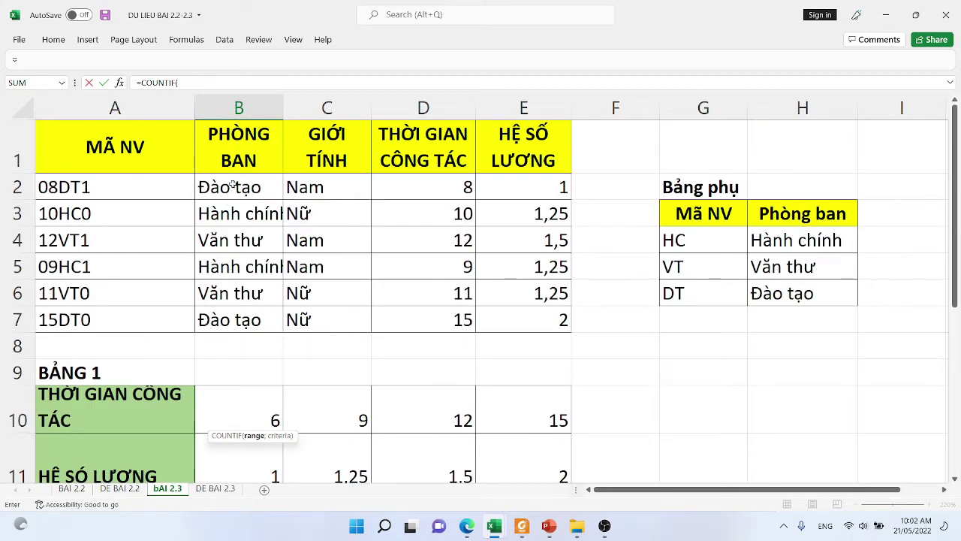
drag(232, 185, 233, 320)
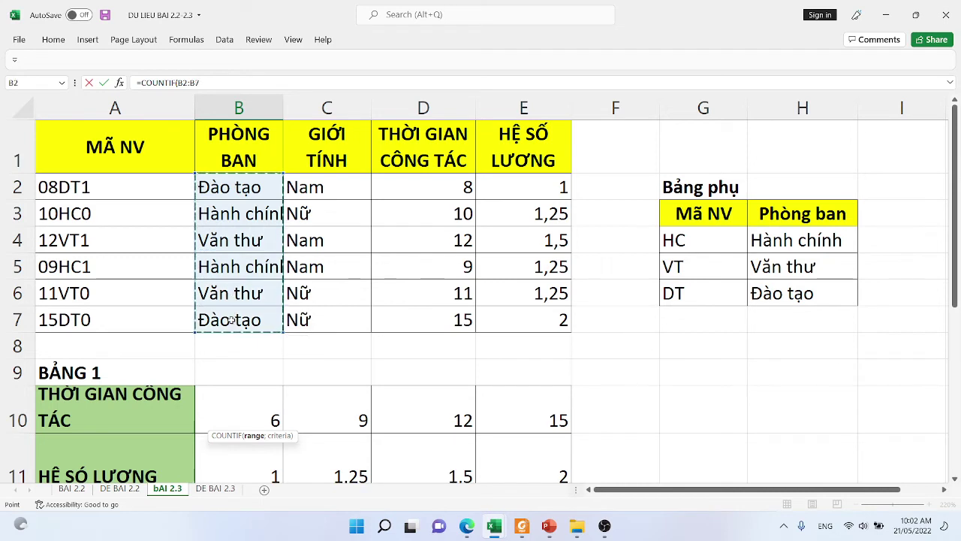
key(F4)
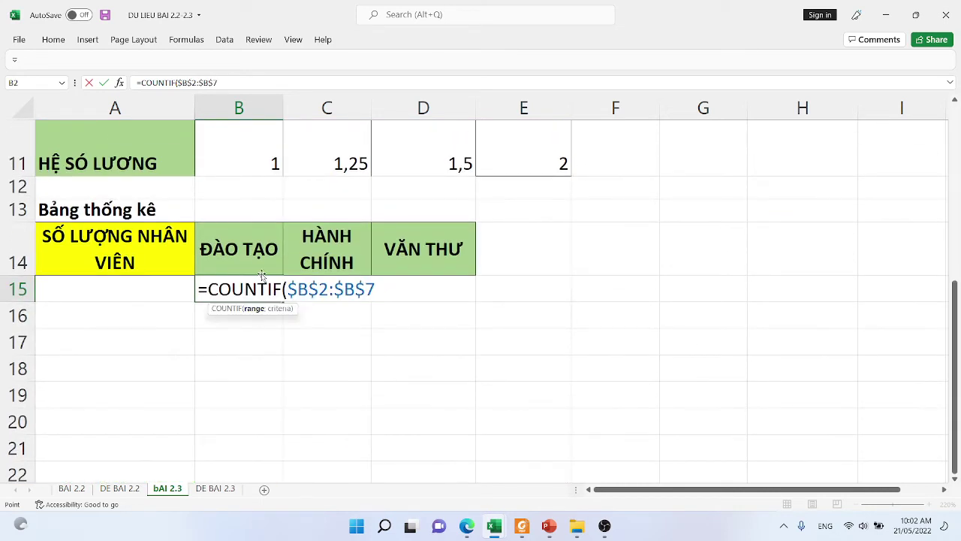
text(;)
click(265, 256)
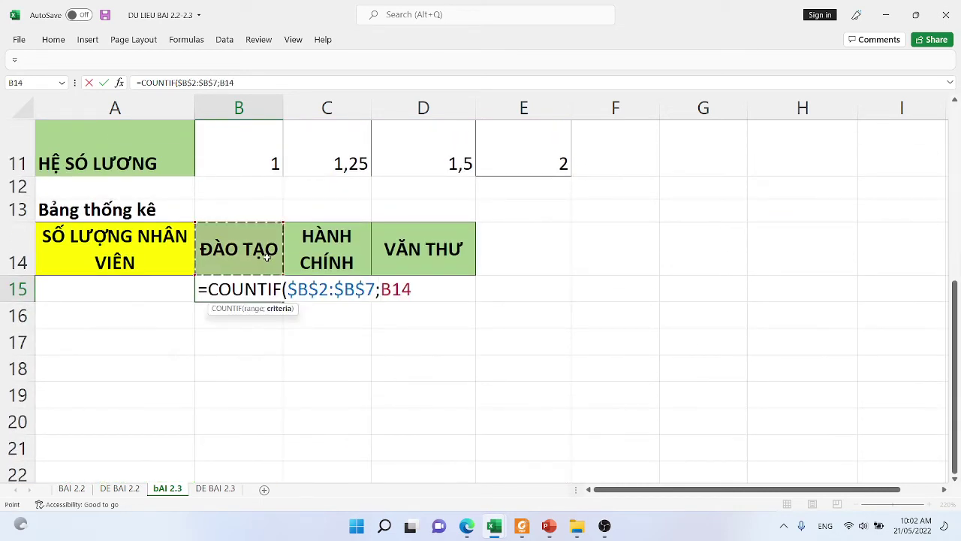
text())
key(Return)
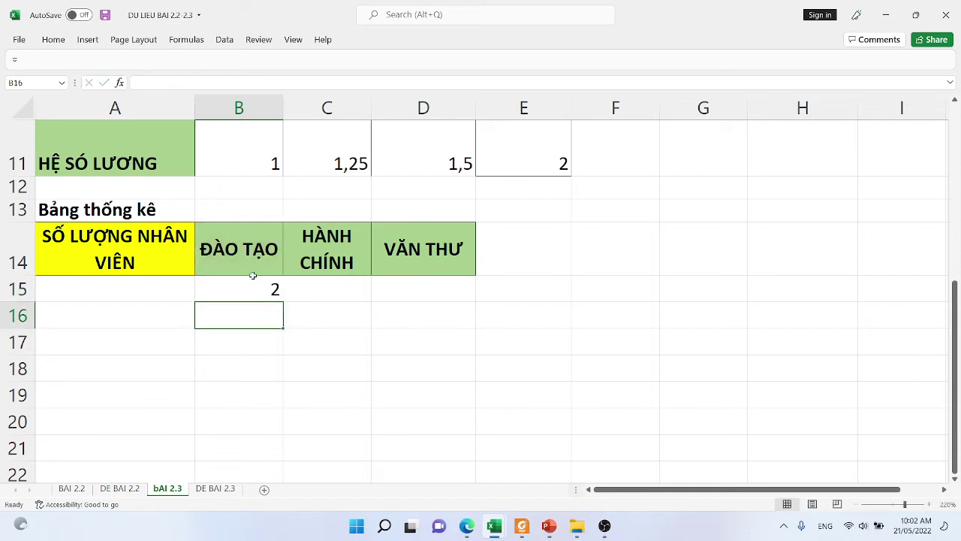
Step: Fill the B15 COUNTIF formula across to D15 and reopen B15 to show it
click(252, 293)
drag(283, 301, 441, 305)
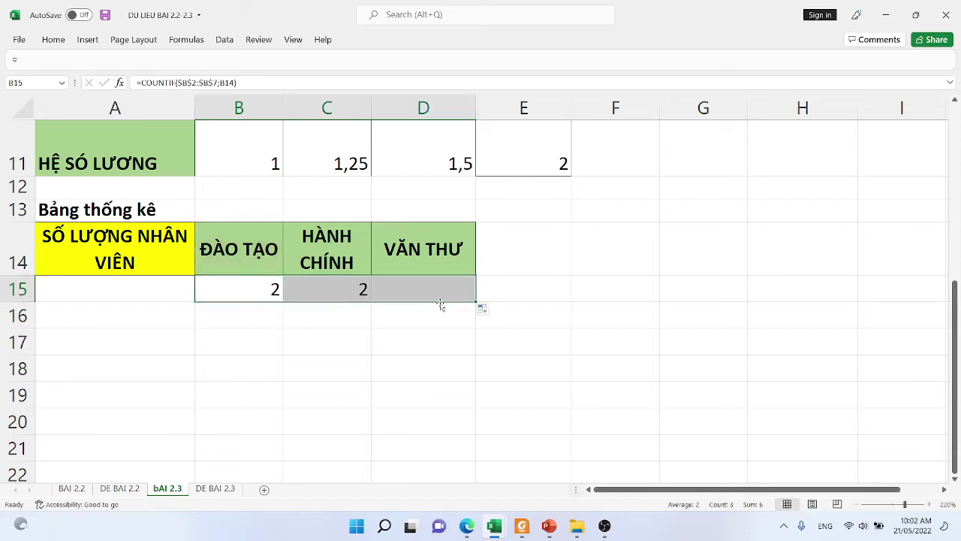
double_click(273, 291)
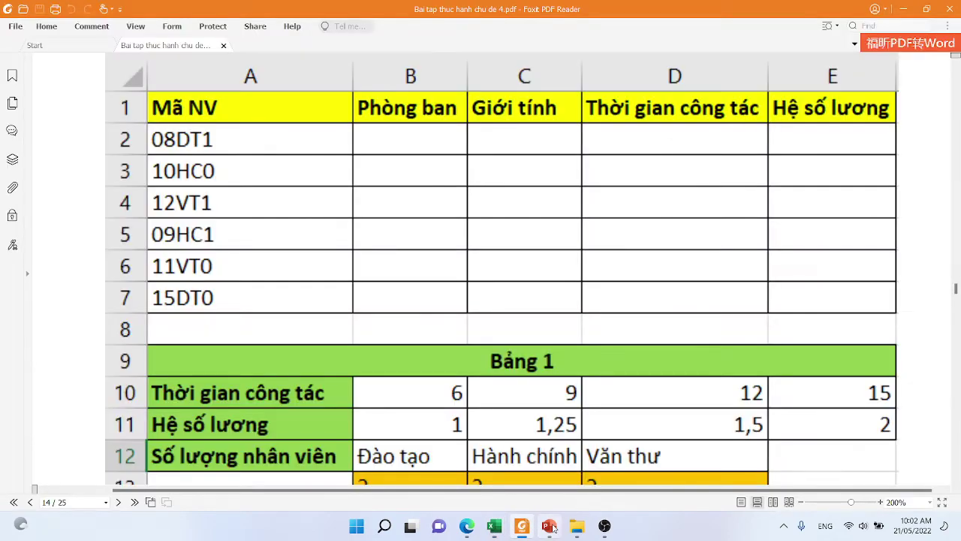
Step: Start a screen clip from PowerPoint, cancel it, and swap to Excel and back
click(551, 528)
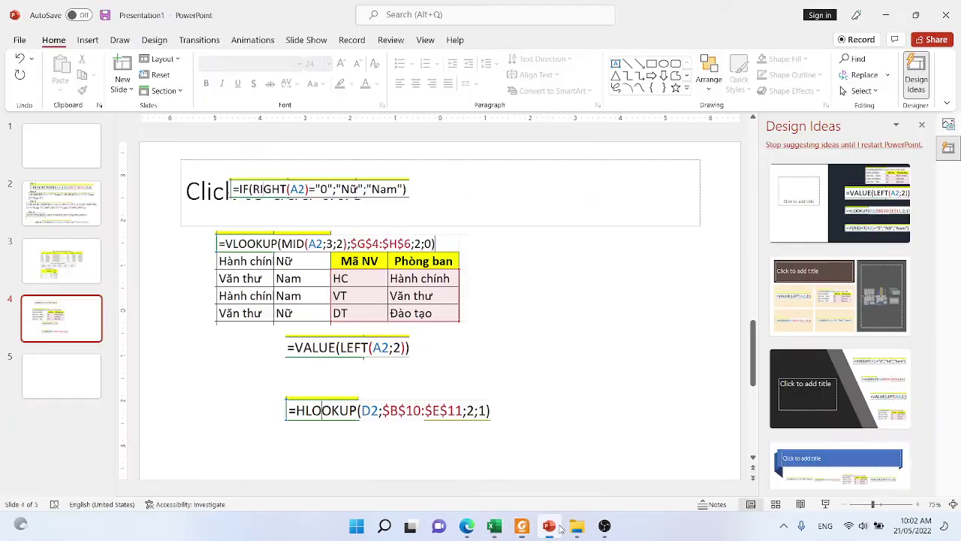
click(87, 40)
click(132, 75)
click(154, 199)
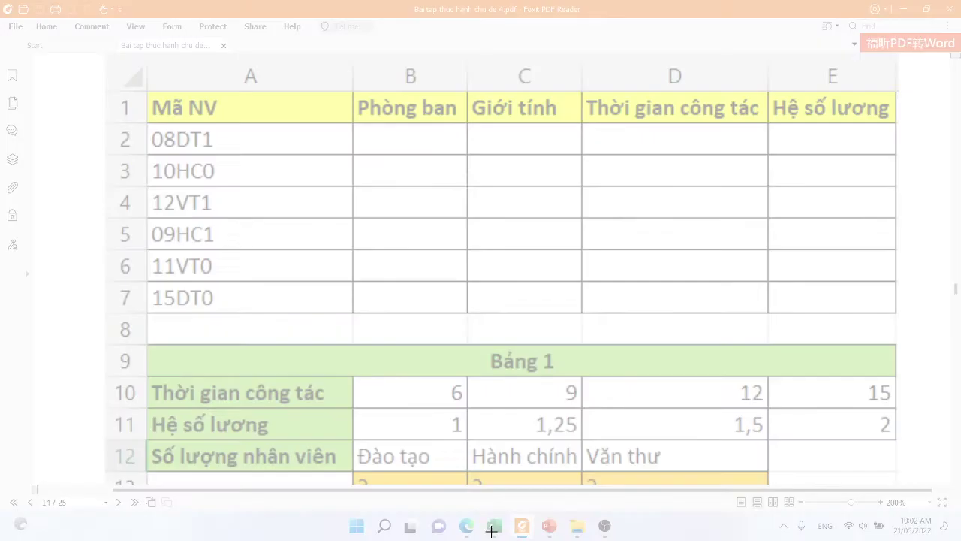
key(Escape)
mouse_move(499, 528)
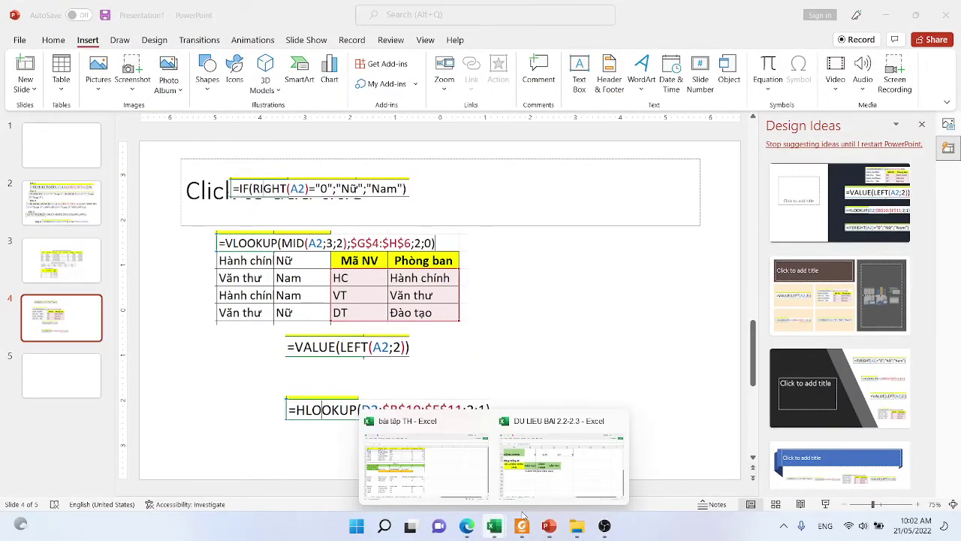
click(559, 458)
click(560, 530)
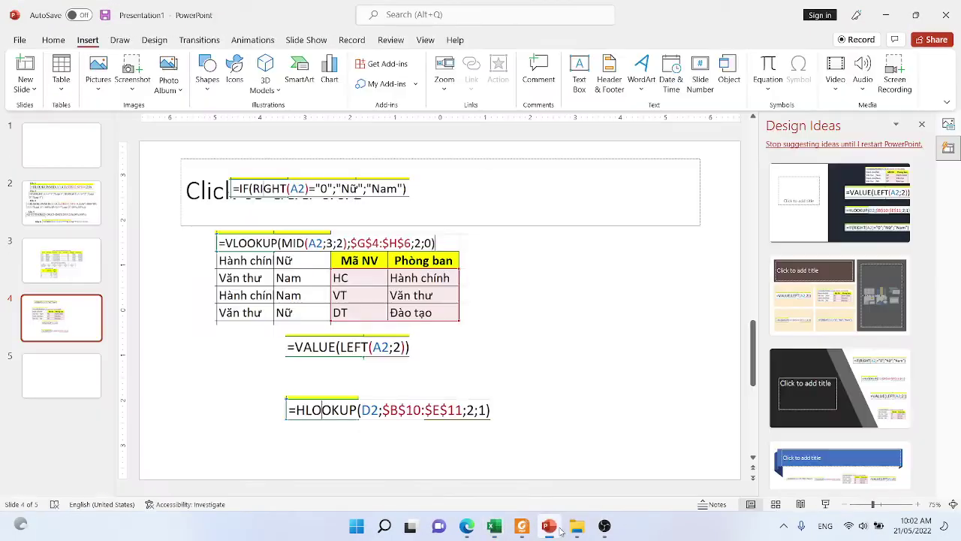
Step: Clip the COUNTIF formula onto slide 4 below the HLOOKUP image, then return to Excel
click(132, 75)
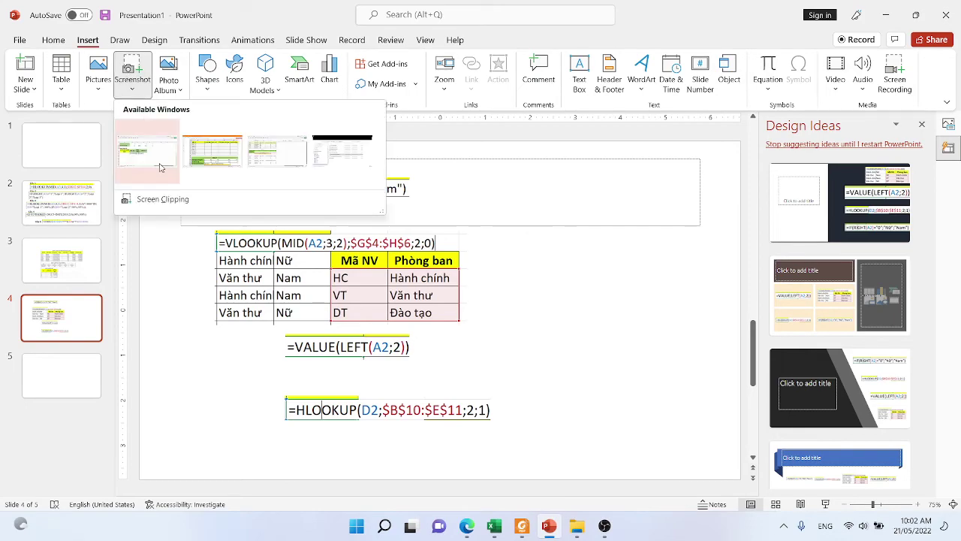
click(163, 200)
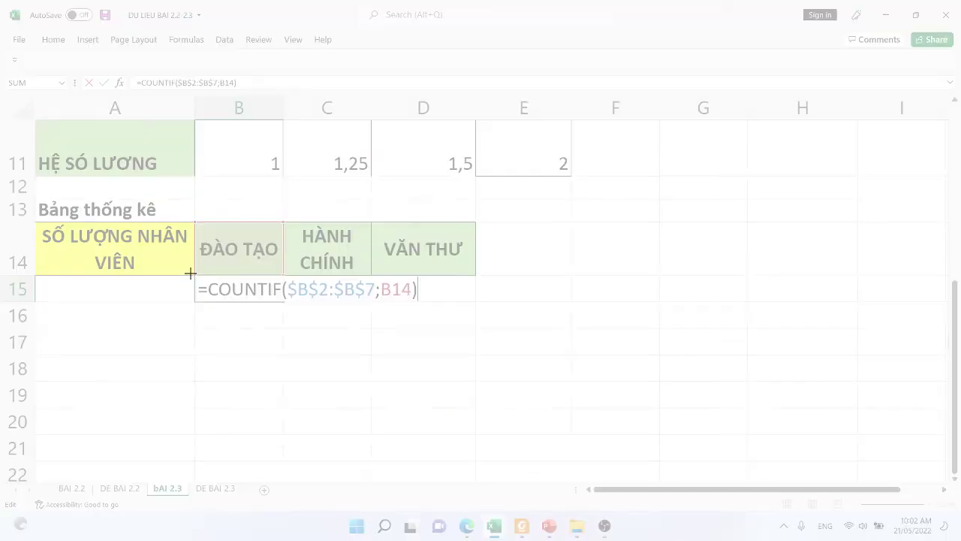
drag(190, 273, 418, 302)
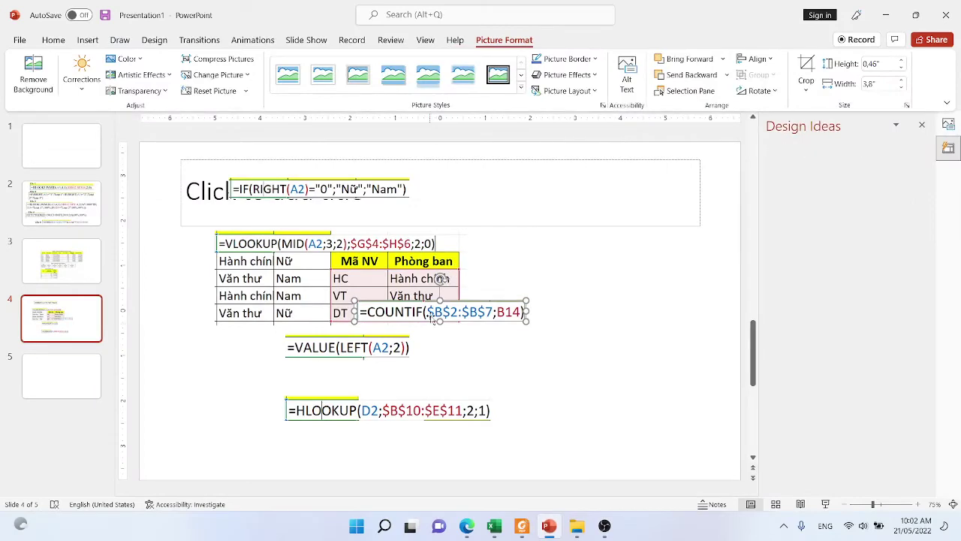
mouse_move(435, 318)
mouse_down()
mouse_move(409, 468)
mouse_move(381, 459)
mouse_up()
key(Escape)
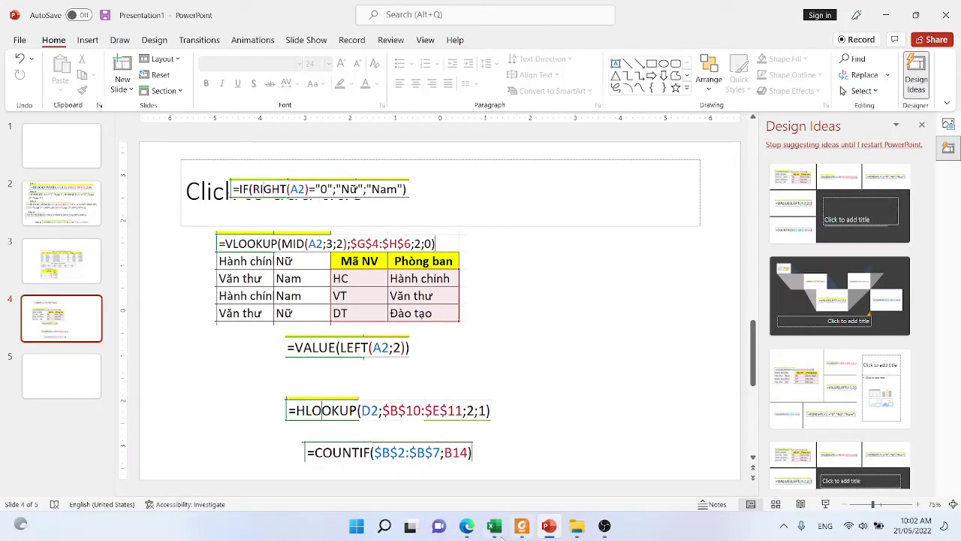
mouse_move(502, 533)
click(563, 476)
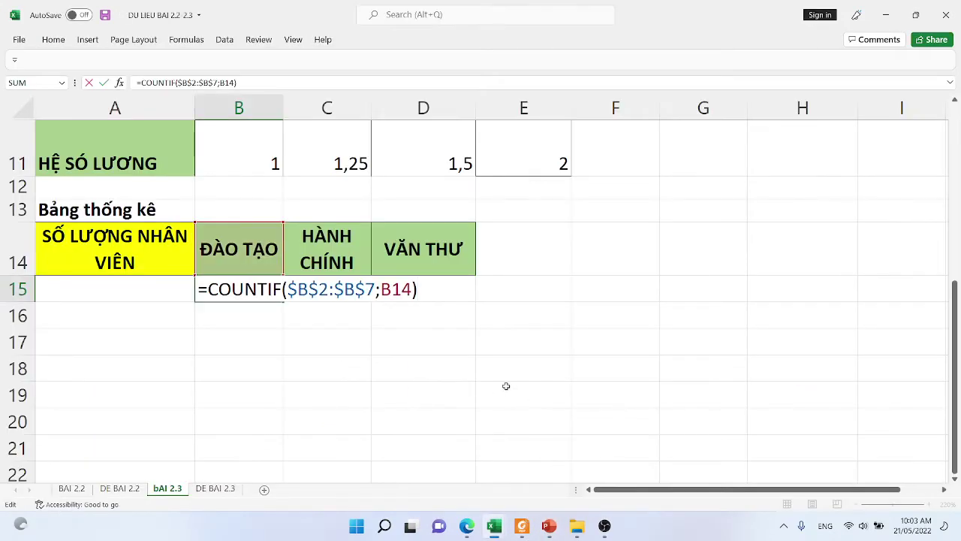
Step: Confirm the COUNTIF formula in B15 and switch to the DE BAI 2.3 requirements sheet
key(Return)
scroll(517, 242, up, 4)
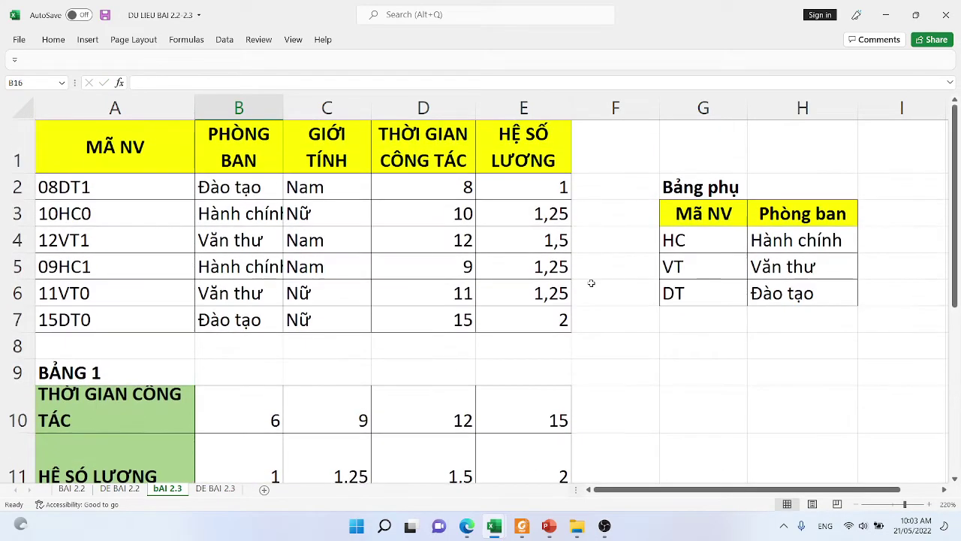
scroll(590, 281, down, 4)
click(215, 488)
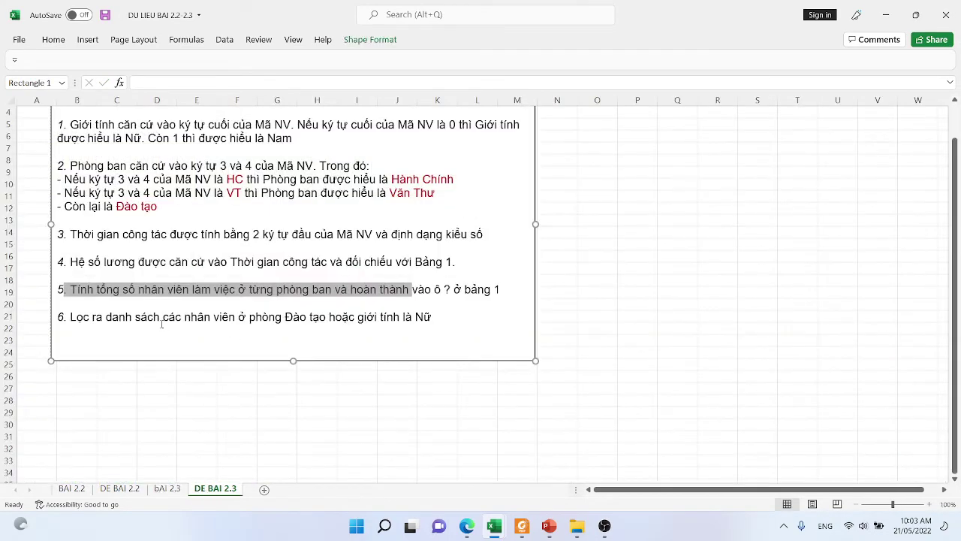
click(161, 319)
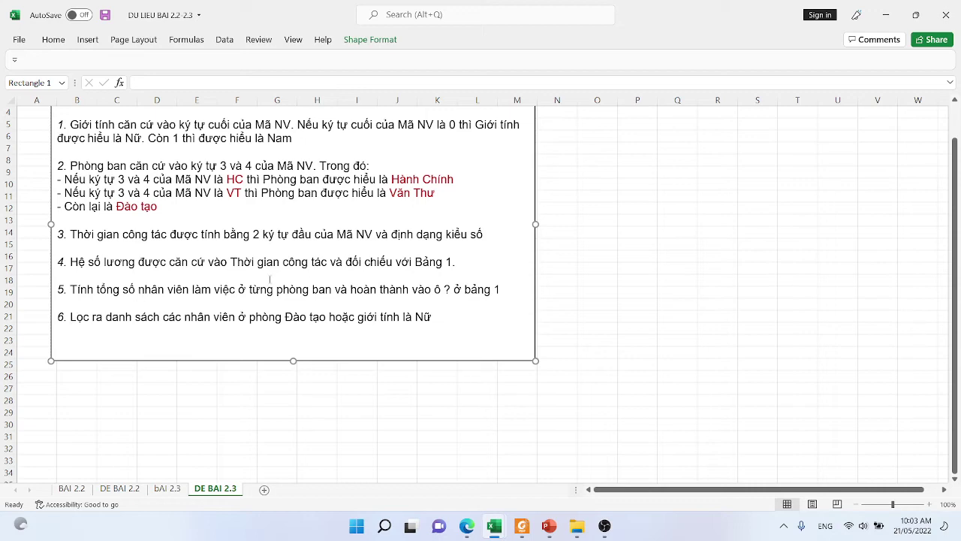
Step: Switch to the BAI 2.3 sheet and AutoFit column B so names like Hành chính fit
click(162, 489)
scroll(252, 150, up, 4)
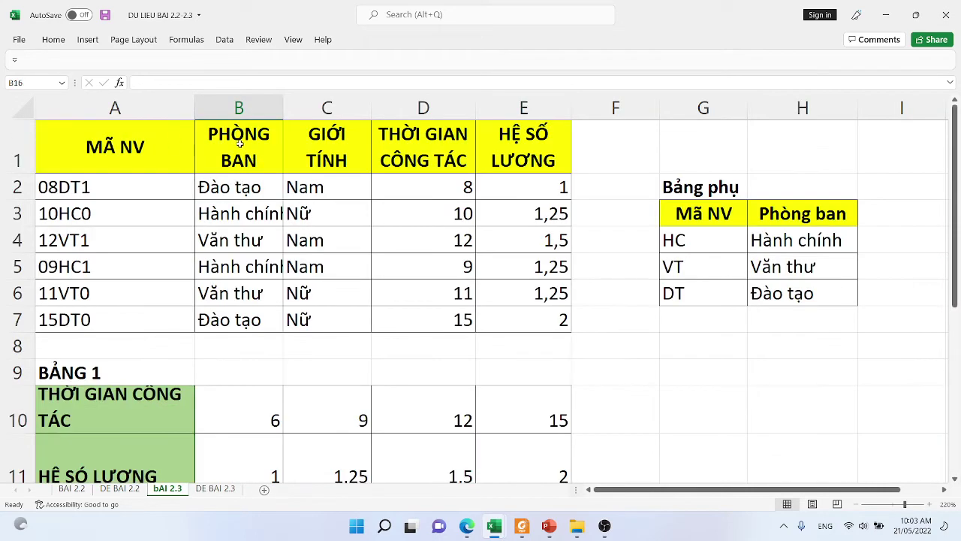
click(238, 99)
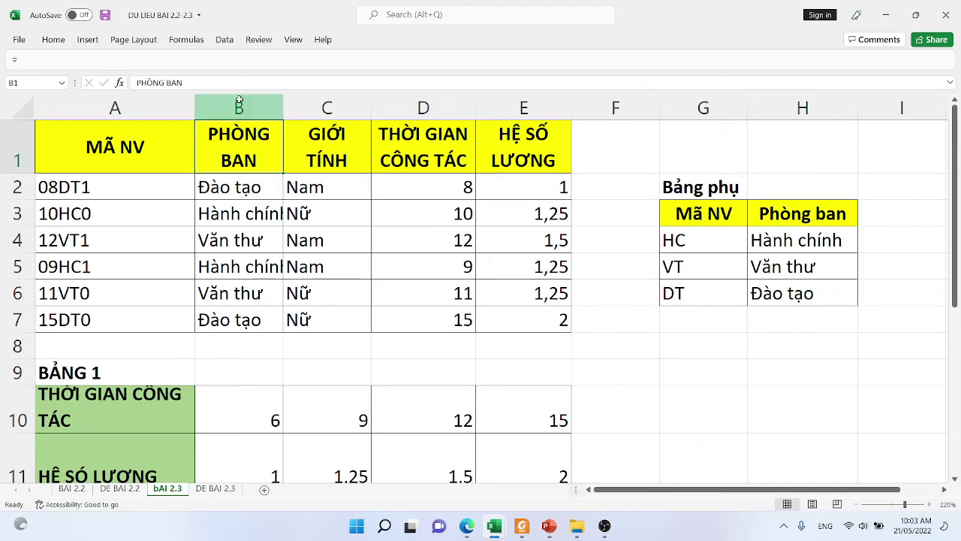
double_click(283, 106)
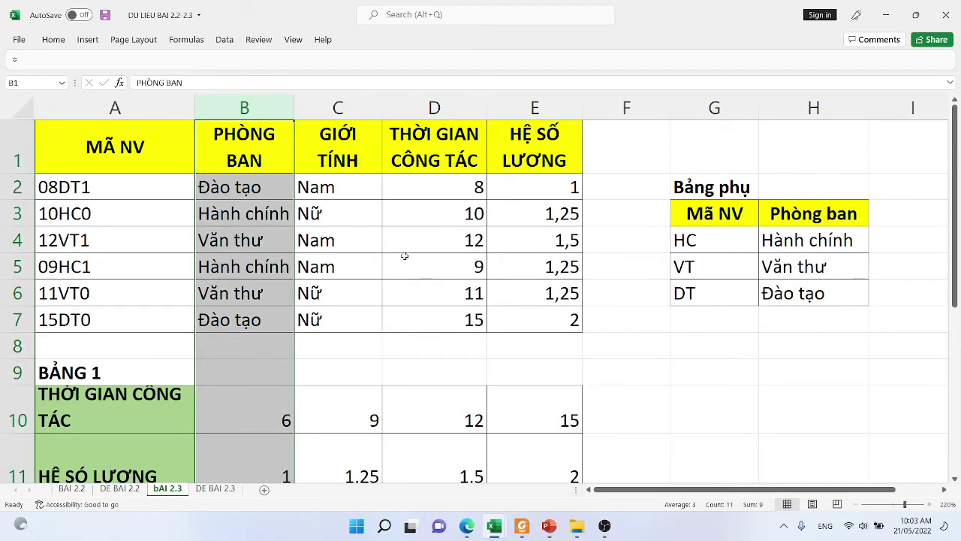
Step: Add borders around the department counts in B15:D15
click(365, 187)
scroll(244, 155, down, 1)
scroll(247, 161, up, 1)
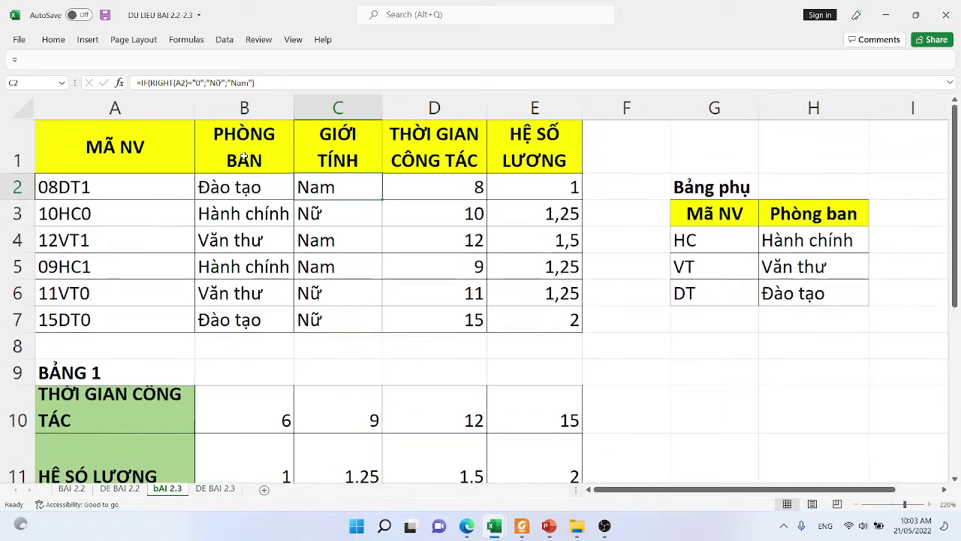
scroll(259, 175, down, 3)
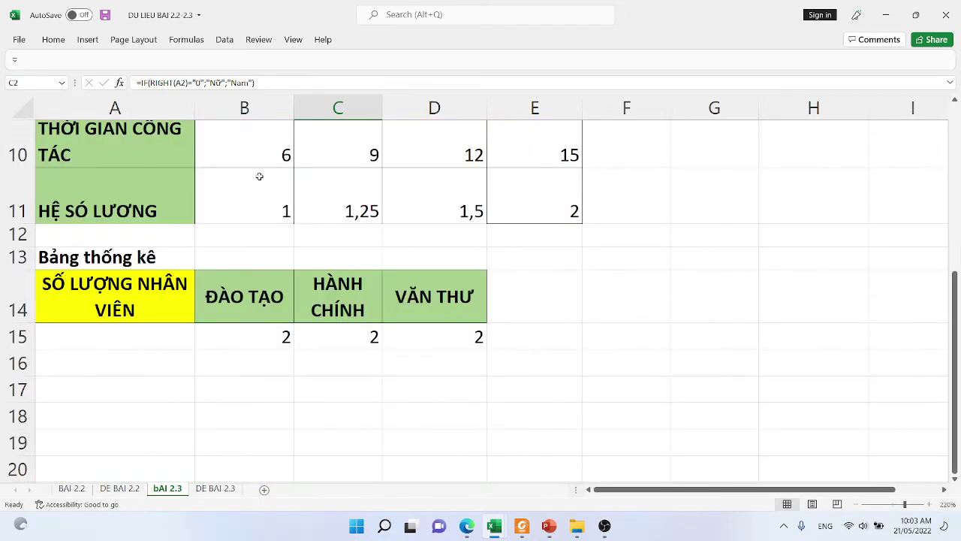
drag(220, 330, 451, 337)
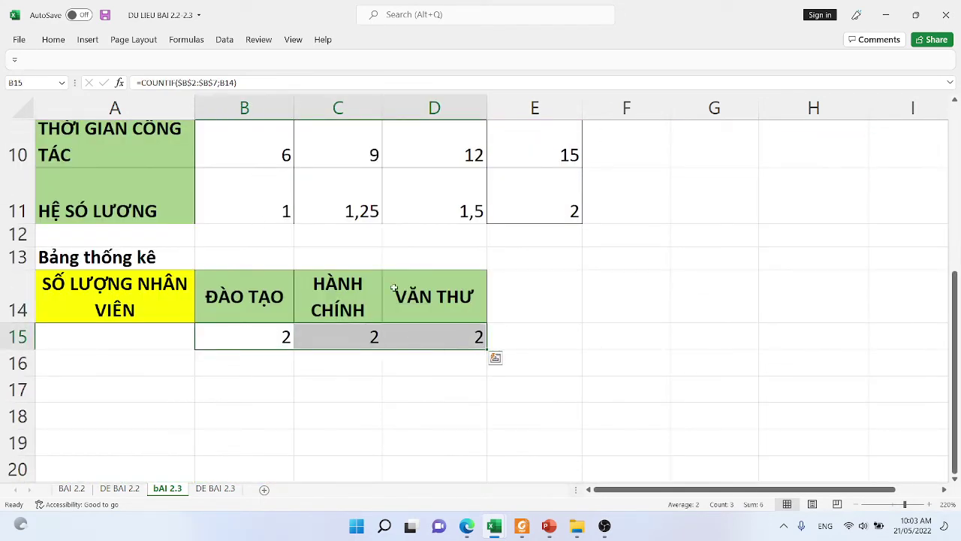
click(50, 40)
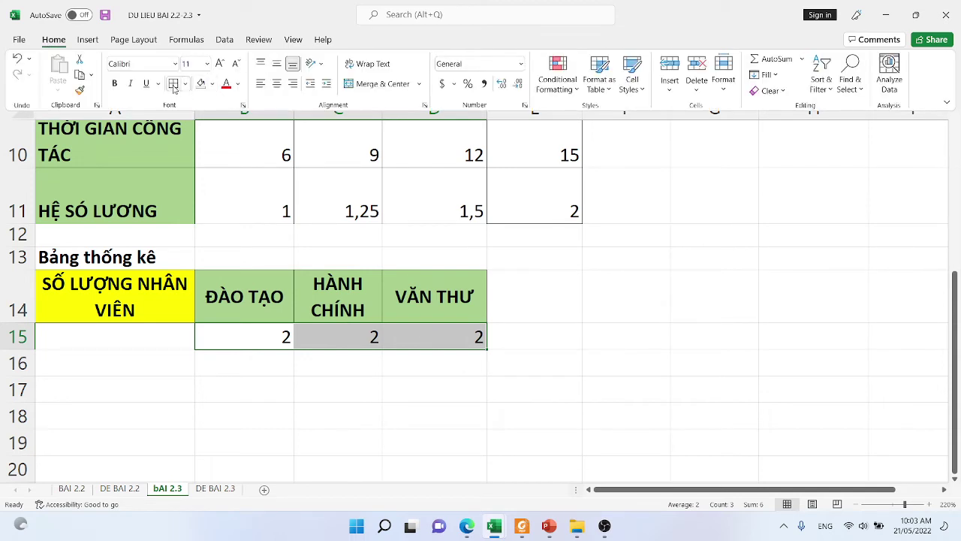
click(187, 422)
click(185, 406)
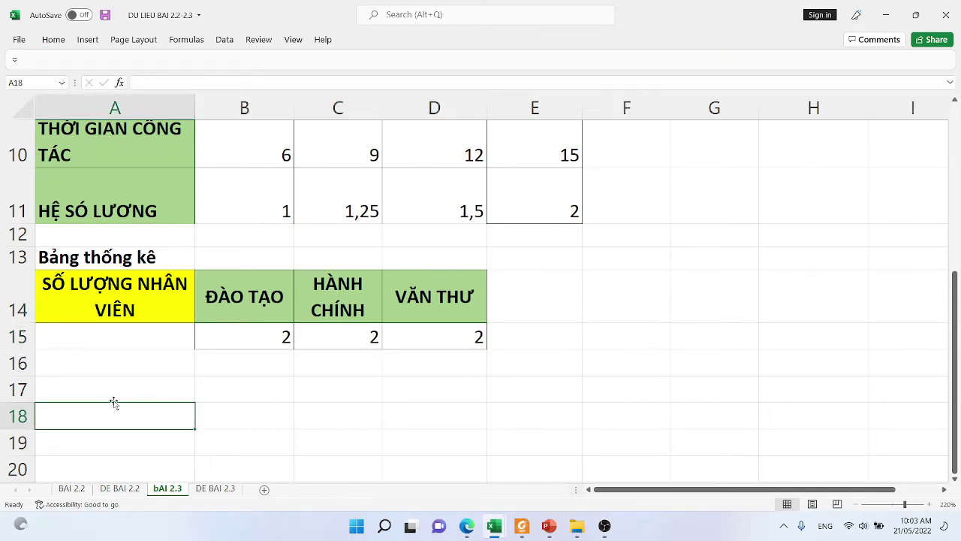
Step: Enter 'Bước 1: tạo vùng đk' in A18 and the heading ĐK in C18
text(Bước 1)
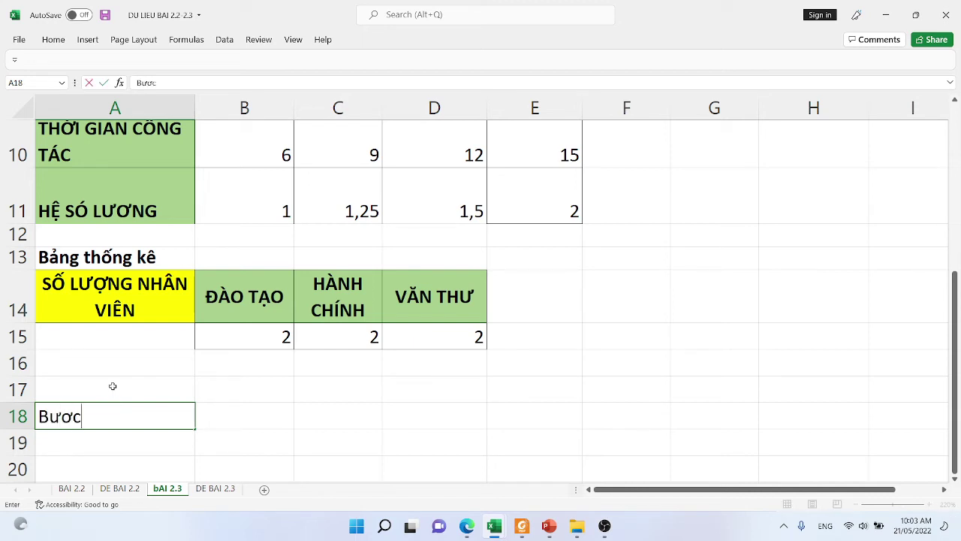
text(: tạo)
text( vung)
text( đk)
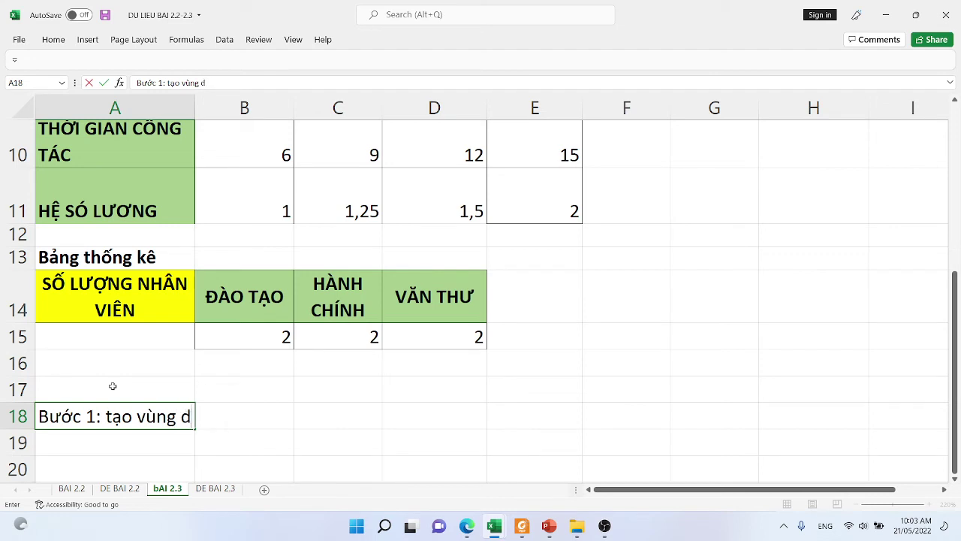
key(Return)
scroll(187, 381, down, 2)
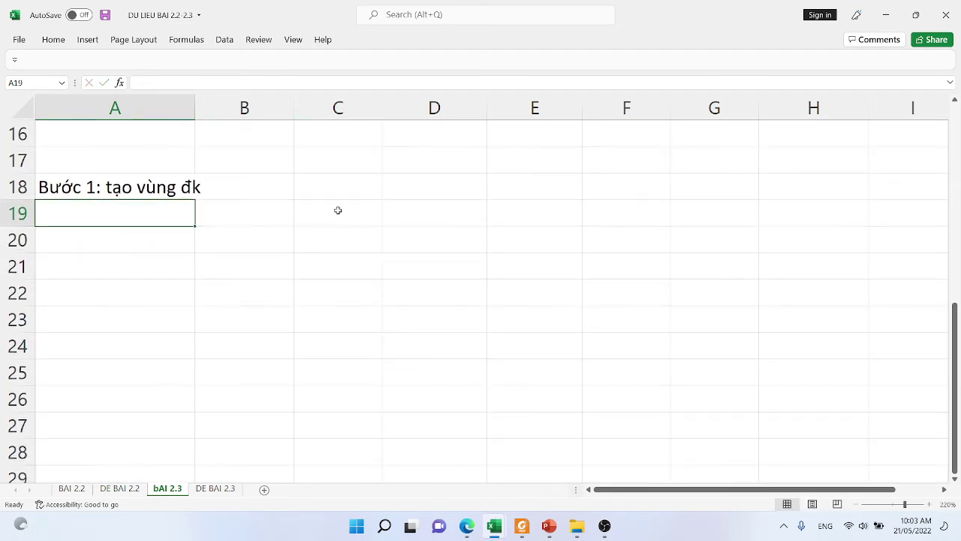
click(328, 176)
text(Đ)
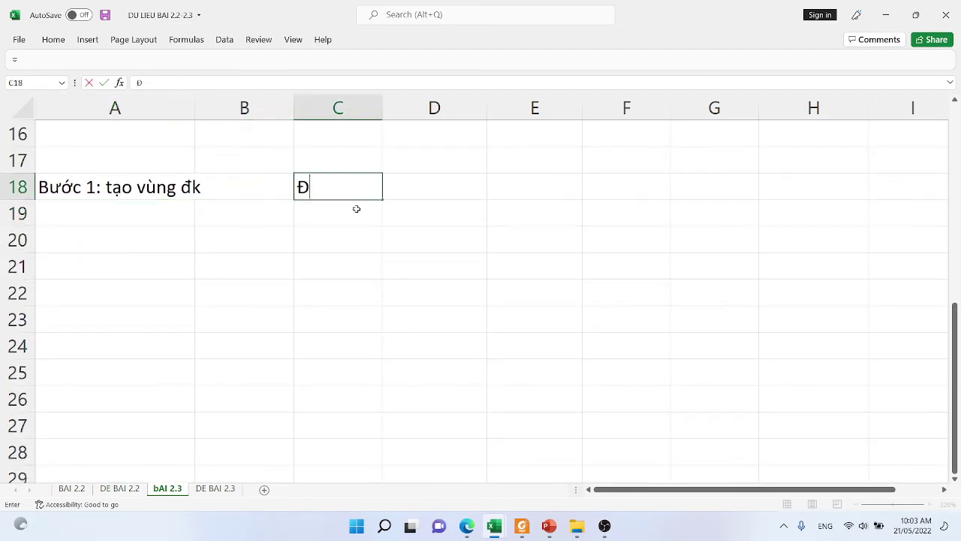
text(K)
key(Return)
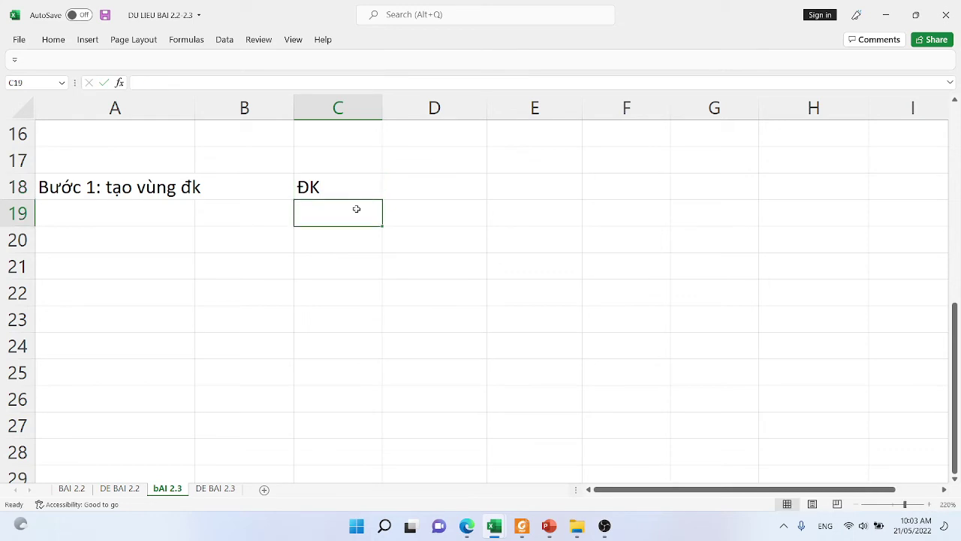
Step: Write the criterion =OR(B2="Đào tạo";C2="Nữ") in C19, referencing B2 and C2
text(=)
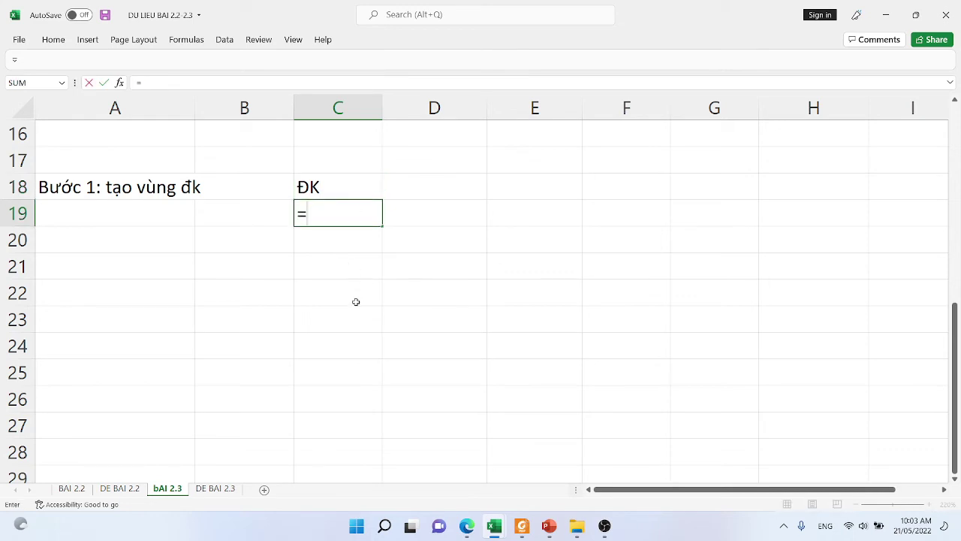
scroll(359, 286, up, 1)
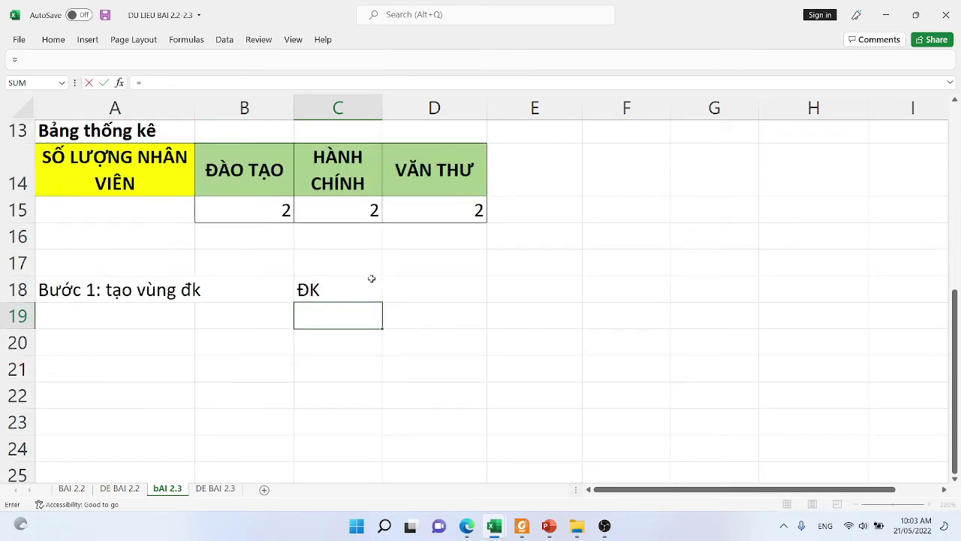
scroll(368, 276, up, 2)
scroll(369, 276, up, 2)
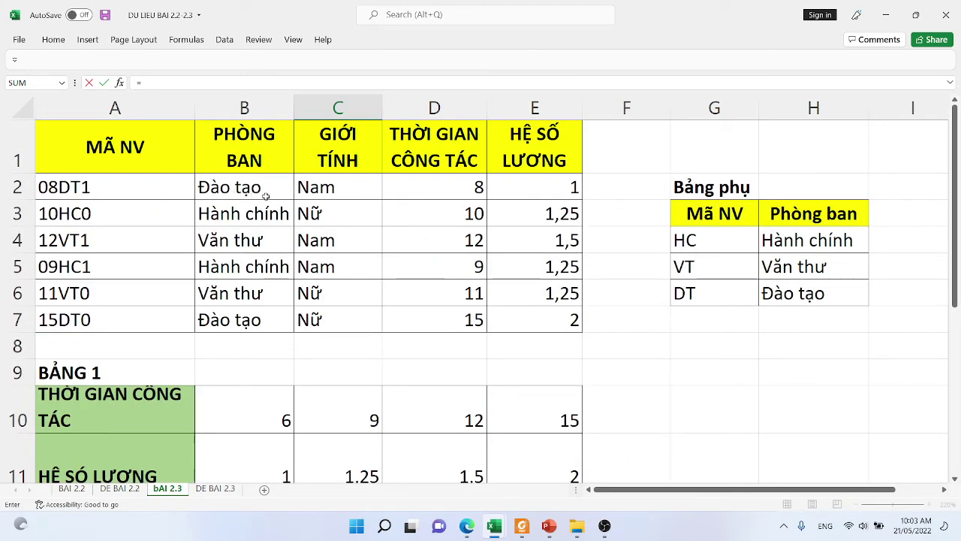
scroll(268, 210, down, 4)
scroll(277, 236, down, 3)
scroll(296, 263, up, 2)
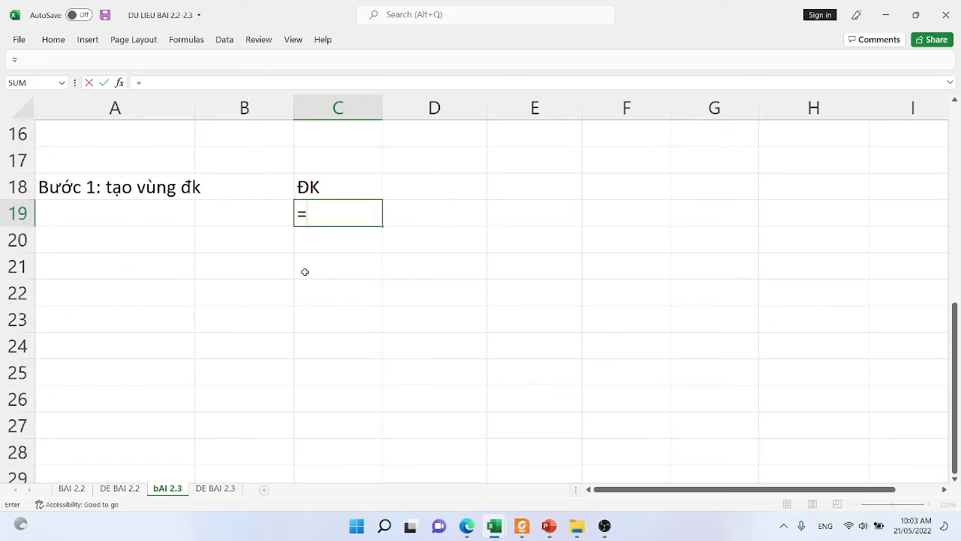
scroll(315, 256, up, 2)
scroll(323, 239, up, 2)
scroll(320, 248, down, 2)
scroll(318, 262, down, 1)
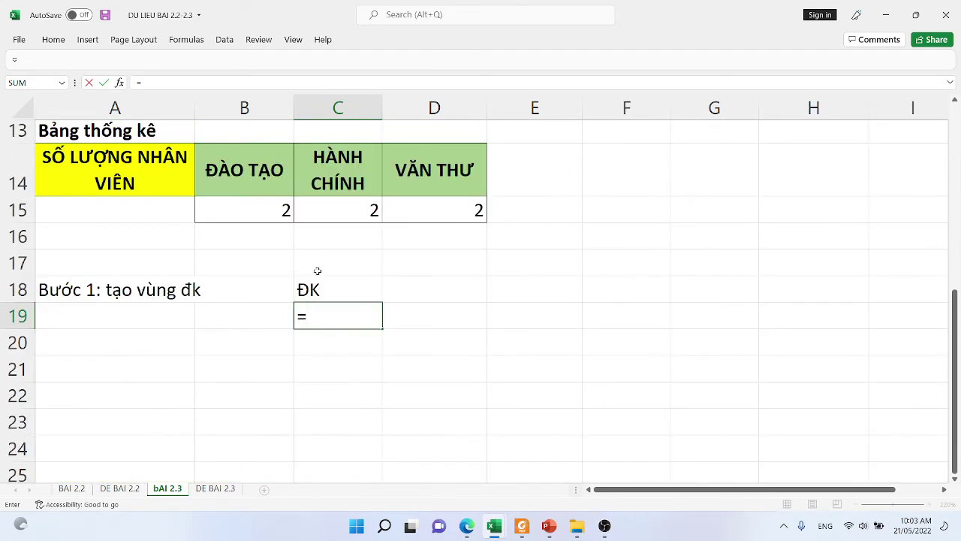
text(OR)
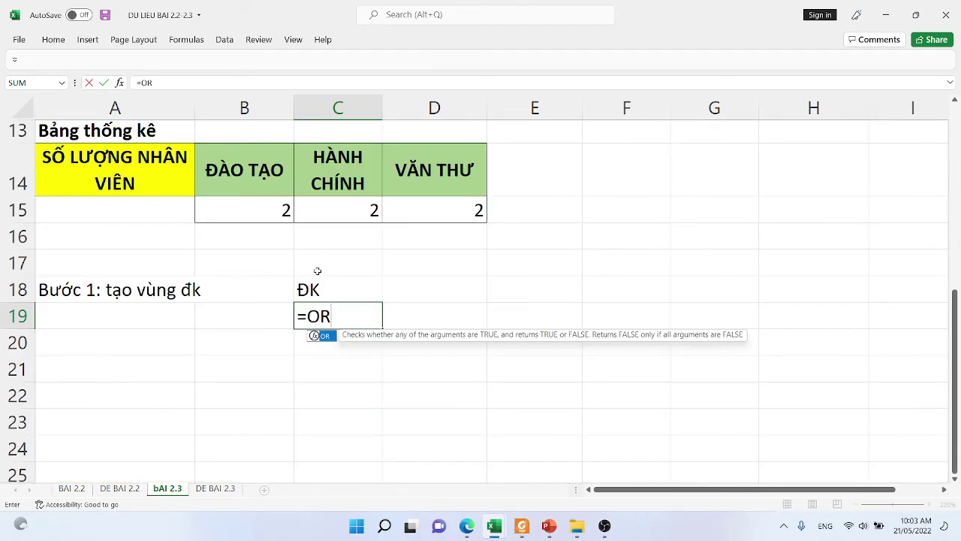
text(()
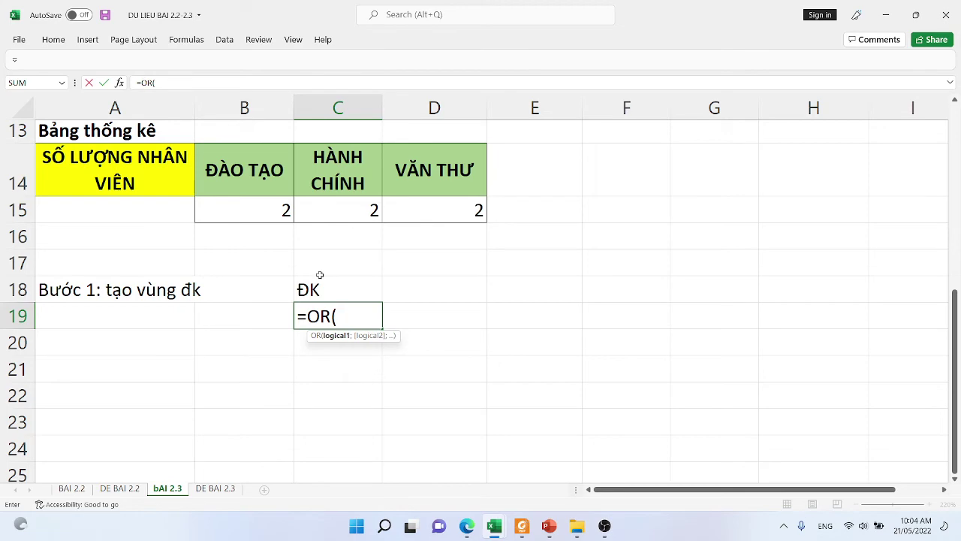
scroll(319, 277, up, 2)
scroll(317, 275, up, 1)
scroll(281, 236, up, 1)
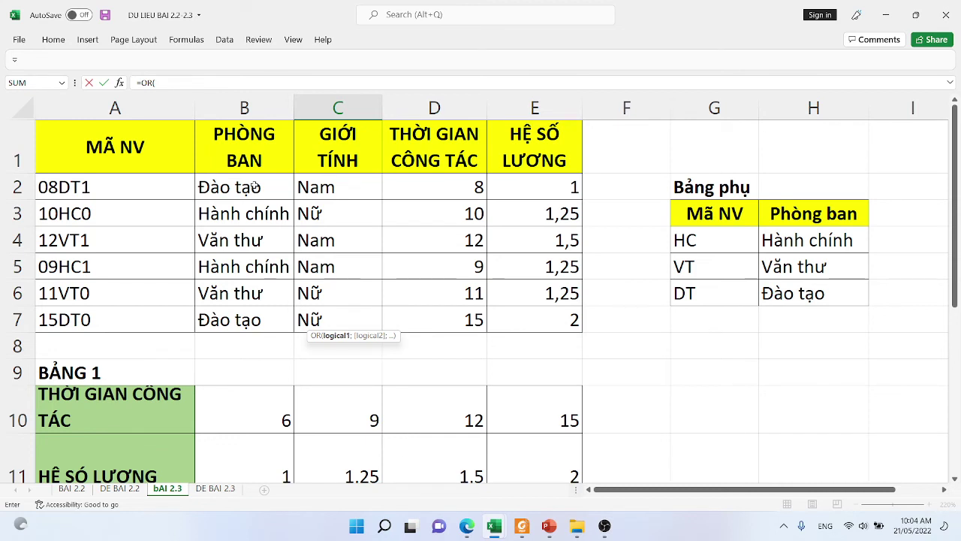
click(255, 186)
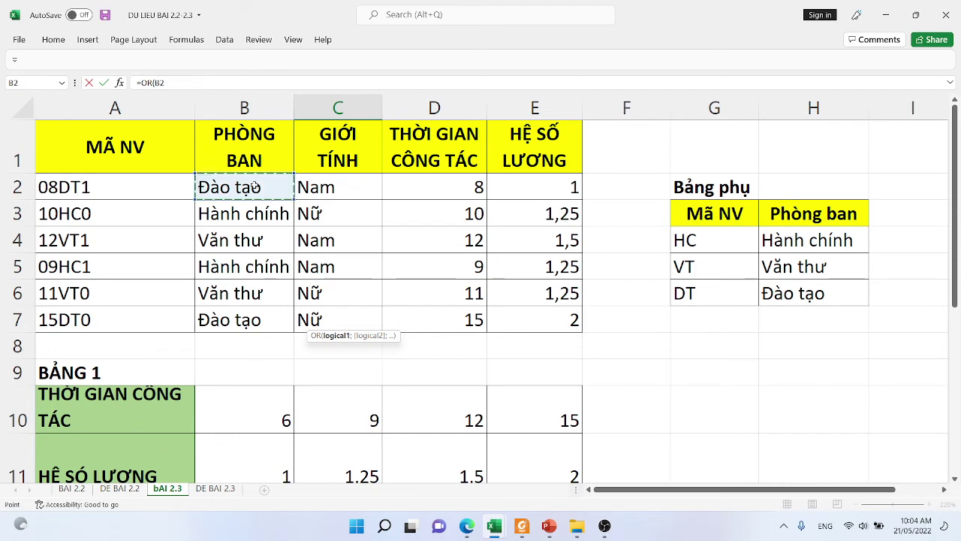
text(="Đào)
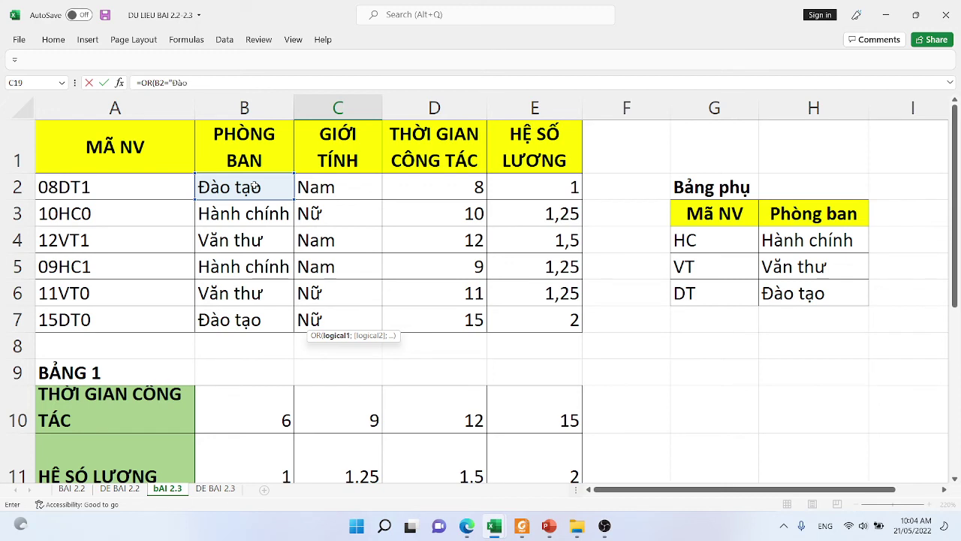
text(ta)
text(;)
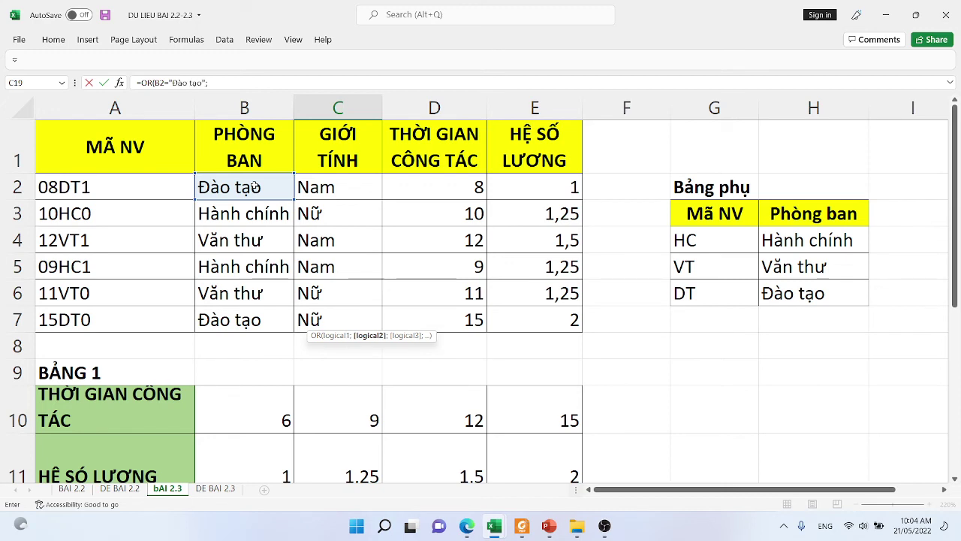
click(349, 185)
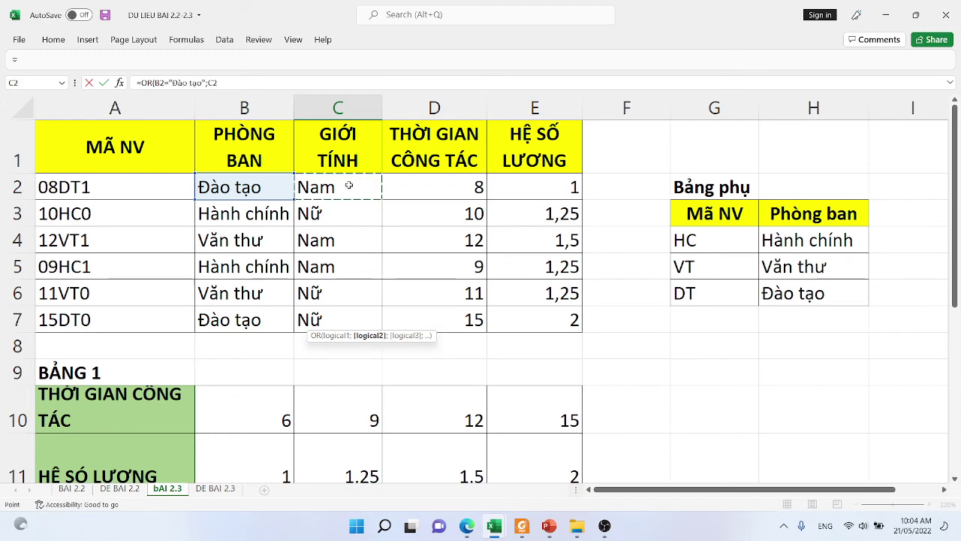
text(="Nư)
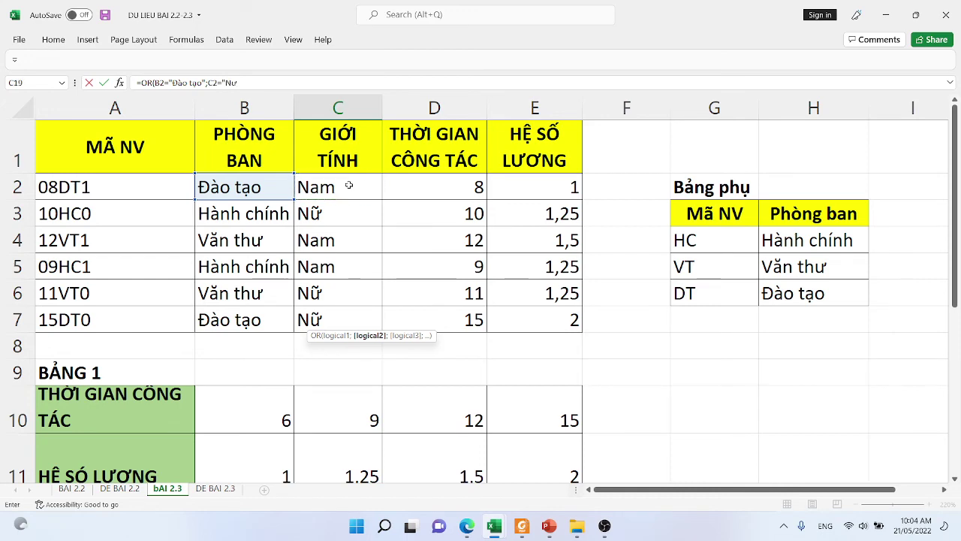
key(BackSpace)
text(ữ"))
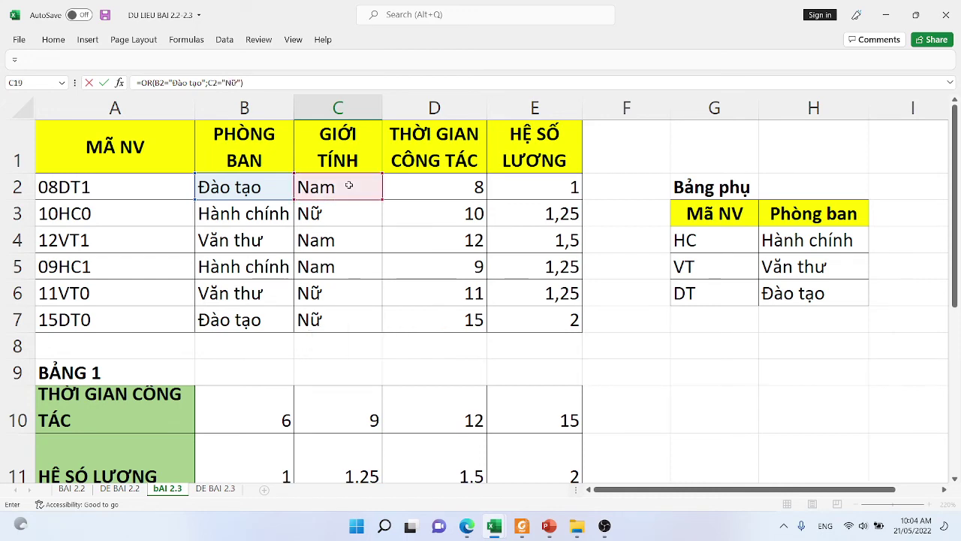
scroll(318, 150, down, 2)
scroll(314, 268, down, 1)
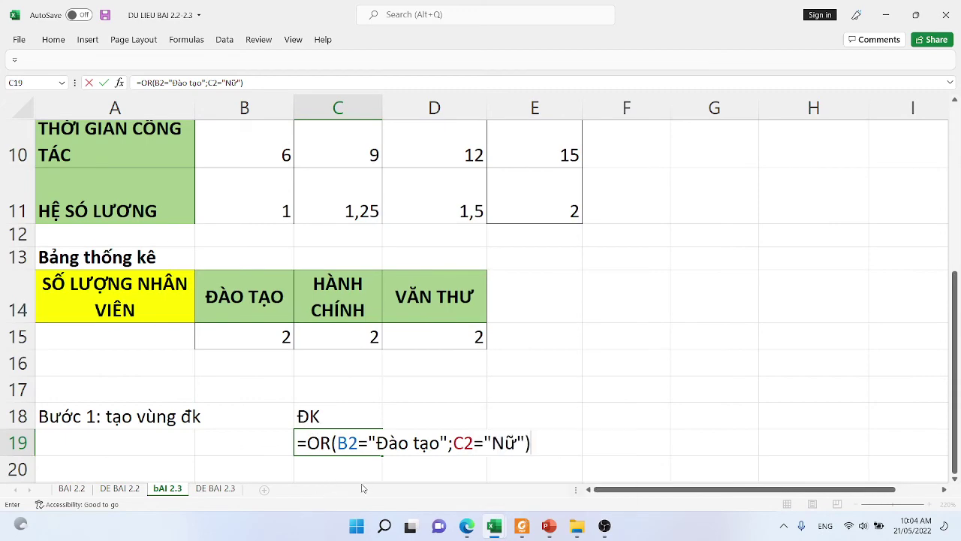
Step: Insert a screen clipping of Excel's criteria area and OR formula into the PowerPoint slide
click(545, 530)
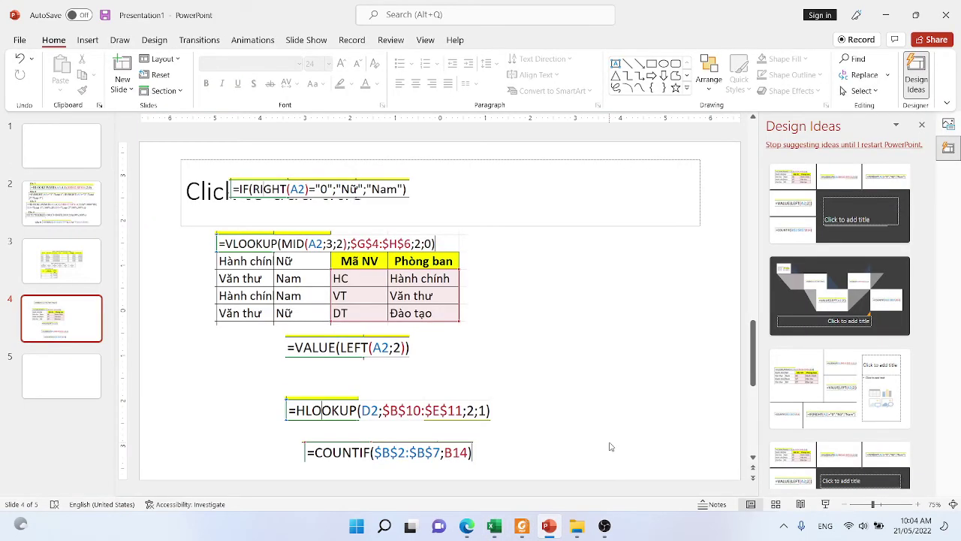
click(87, 40)
click(132, 75)
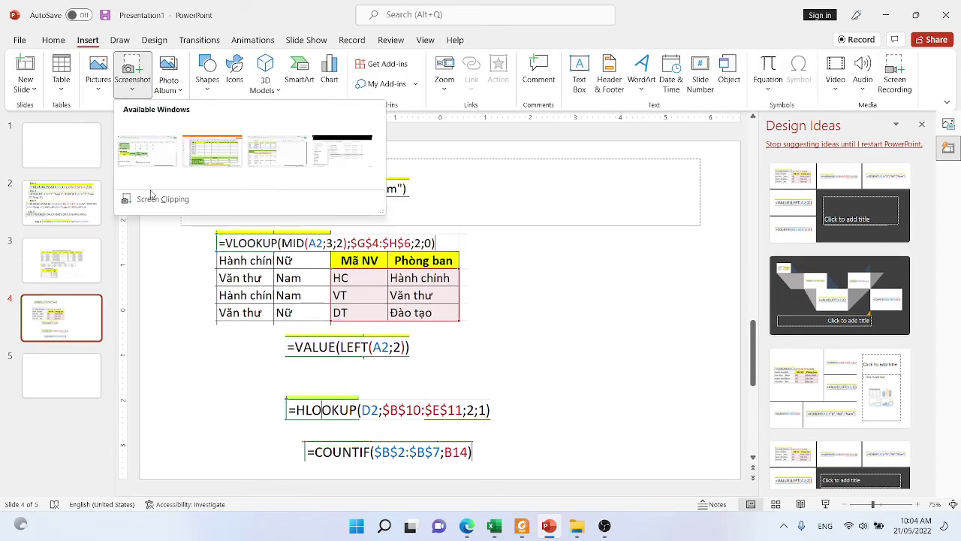
click(151, 196)
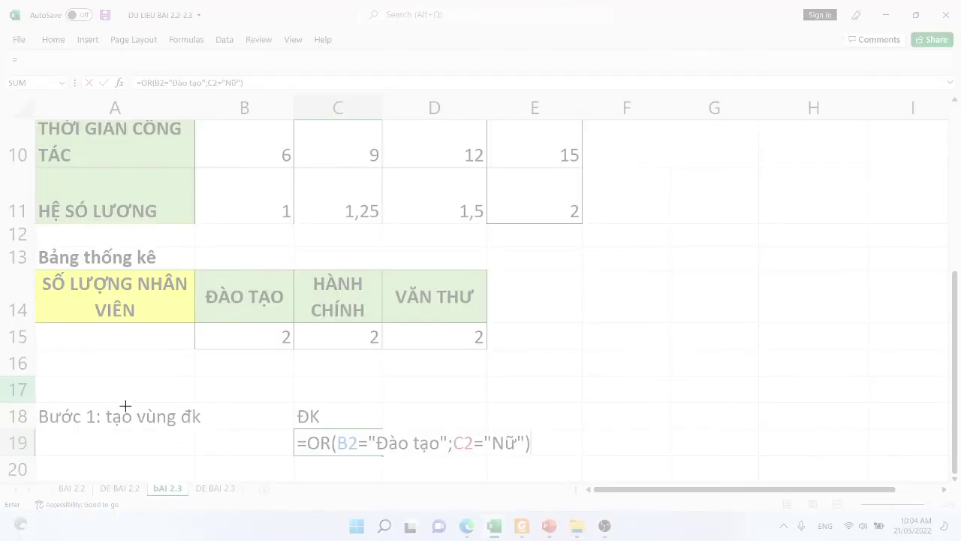
drag(32, 401, 546, 467)
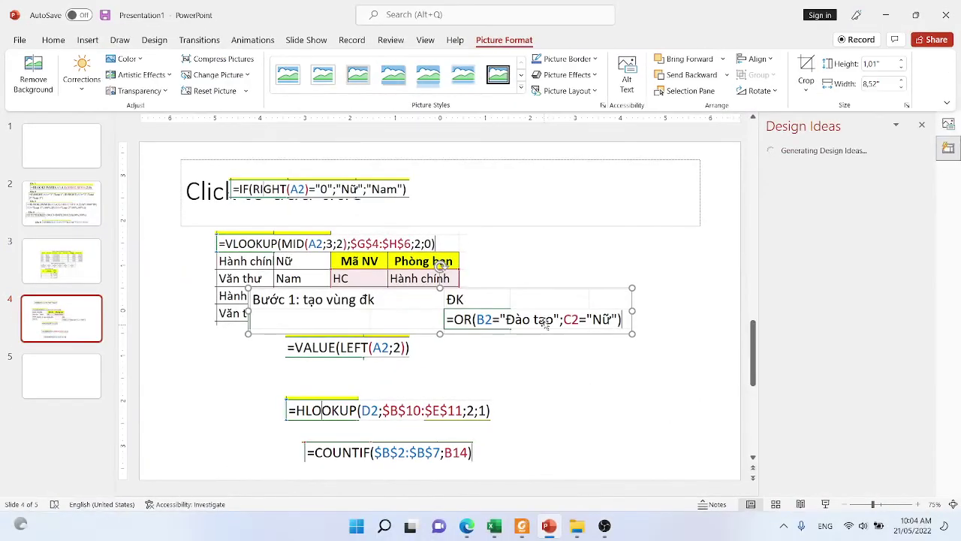
Step: Rearrange the IF, VLOOKUP, VALUE, HLOOKUP, COUNTIF and criteria pictures into a compact layout
drag(546, 323, 609, 484)
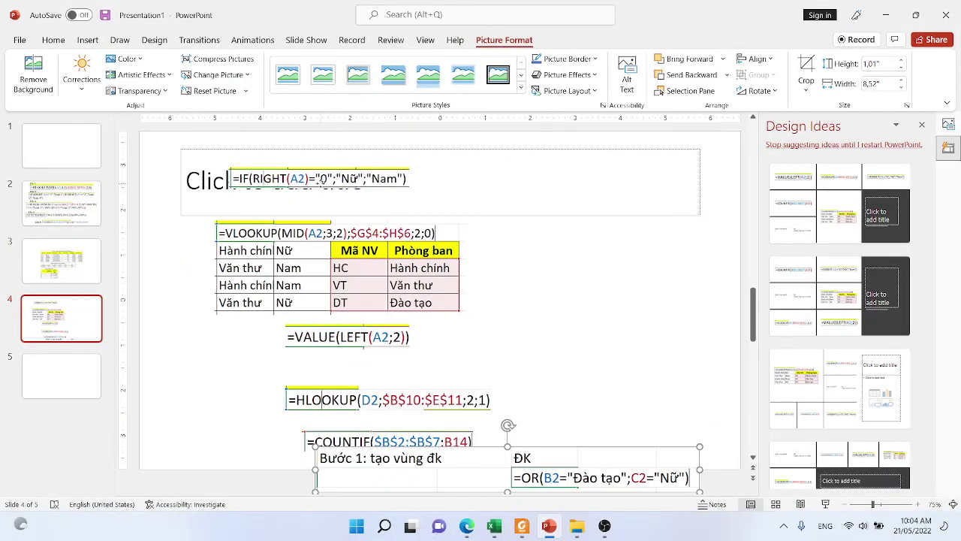
drag(321, 181, 281, 153)
drag(266, 252, 239, 200)
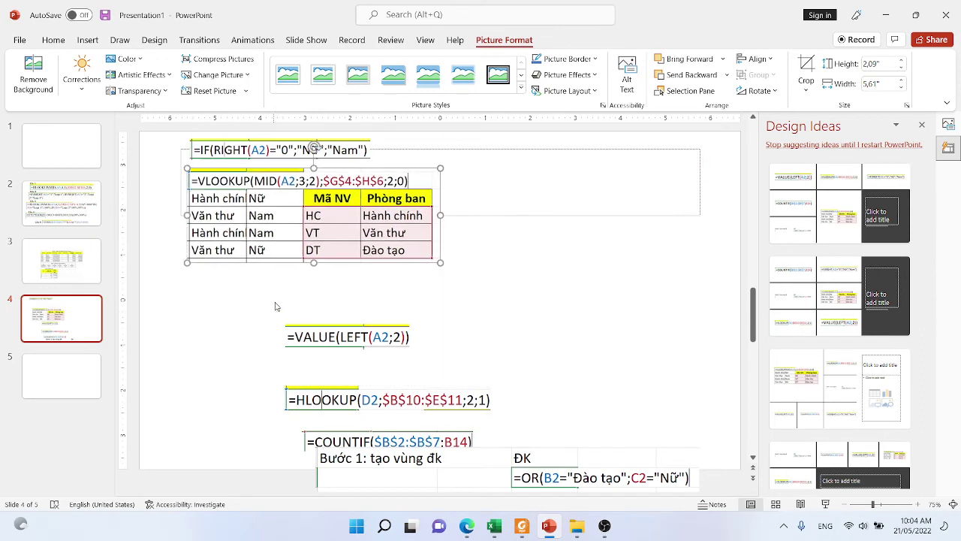
drag(330, 337, 284, 301)
drag(316, 401, 463, 298)
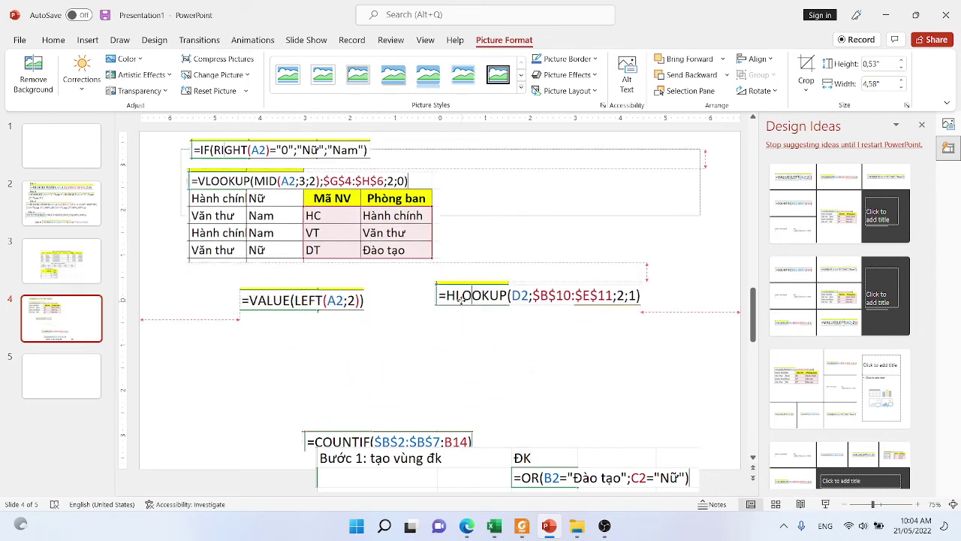
drag(353, 442, 278, 335)
drag(381, 468, 240, 391)
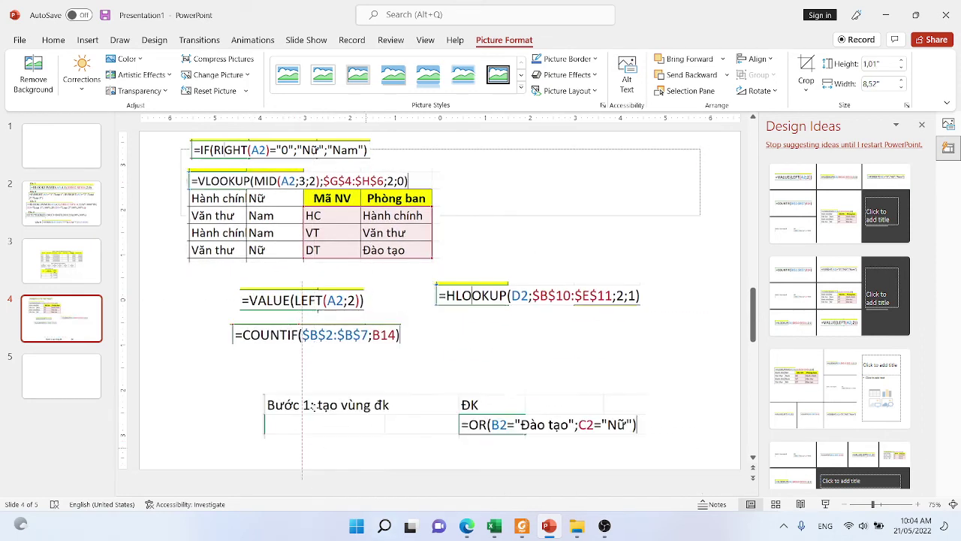
click(494, 525)
click(559, 458)
Step: Commit C19's OR criterion and start an Advanced Filter with list range A1:E7
key(Return)
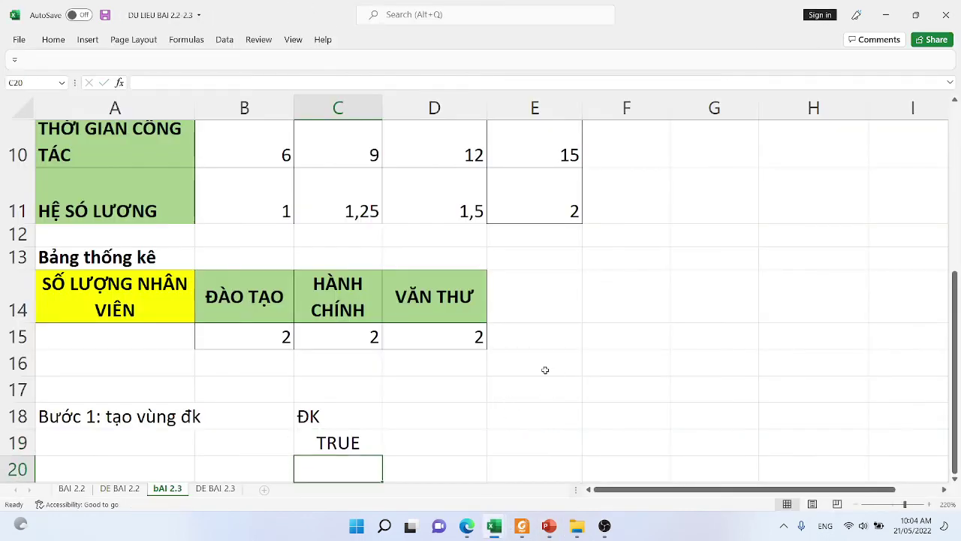
scroll(240, 308, up, 3)
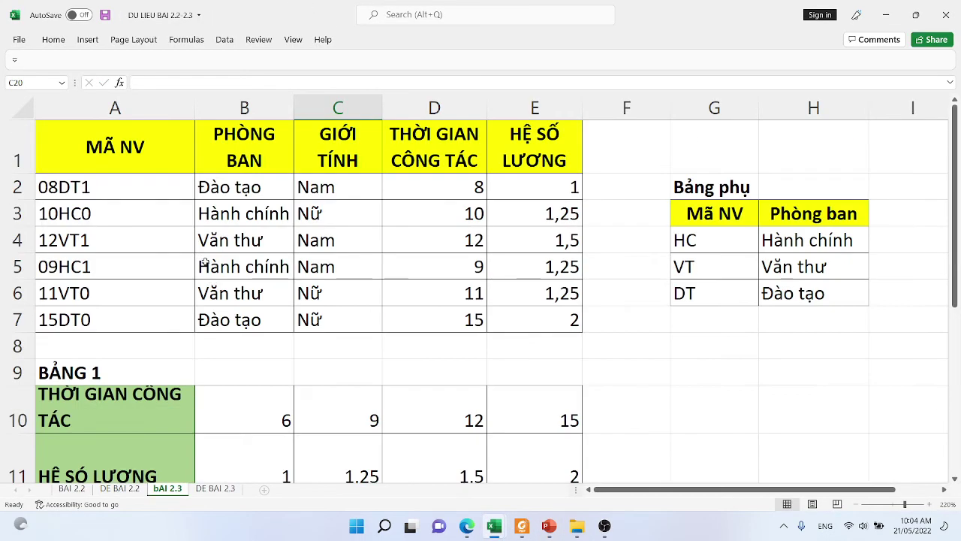
click(91, 186)
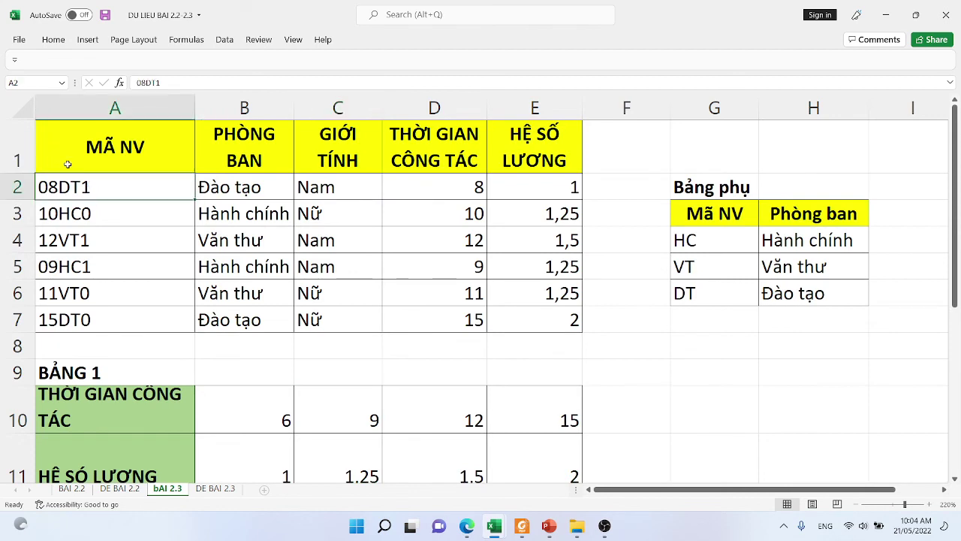
click(220, 40)
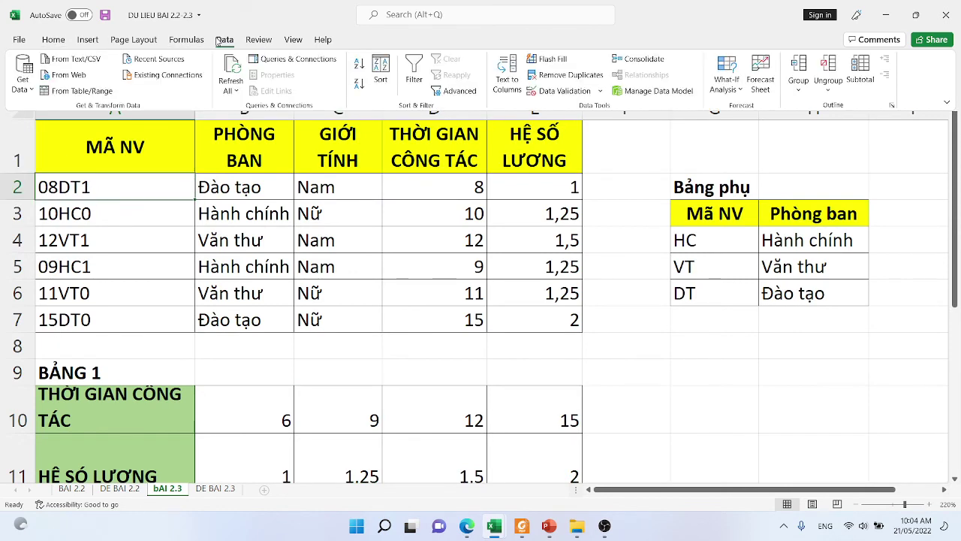
click(452, 91)
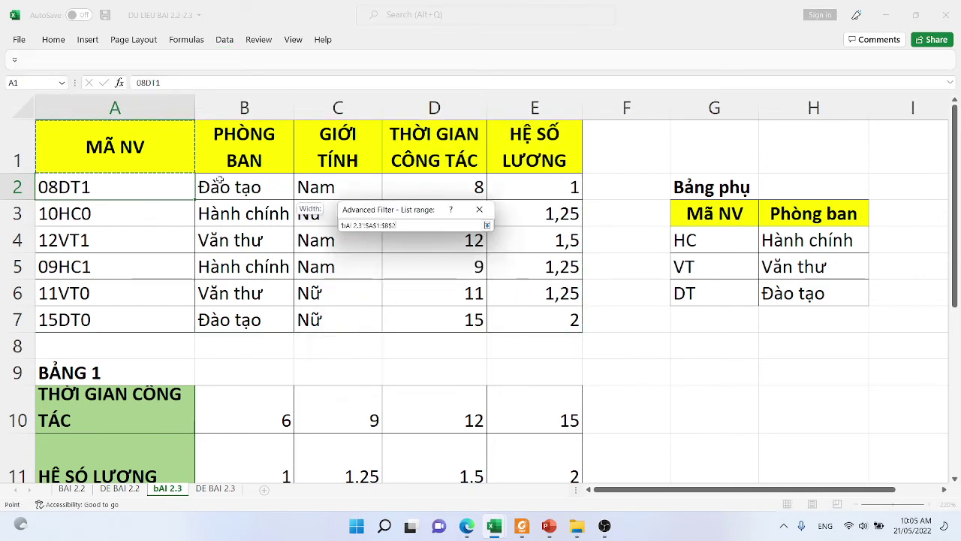
mouse_move(56, 131)
mouse_down()
mouse_move(509, 283)
mouse_move(521, 313)
mouse_up()
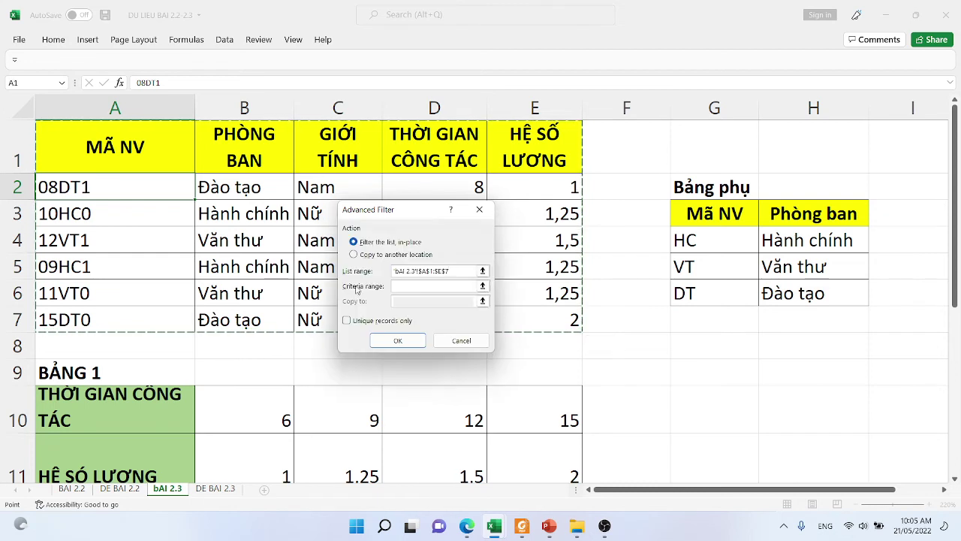
Step: Use criteria range C18:C19, copy matching records to A21, and run the filter
click(400, 286)
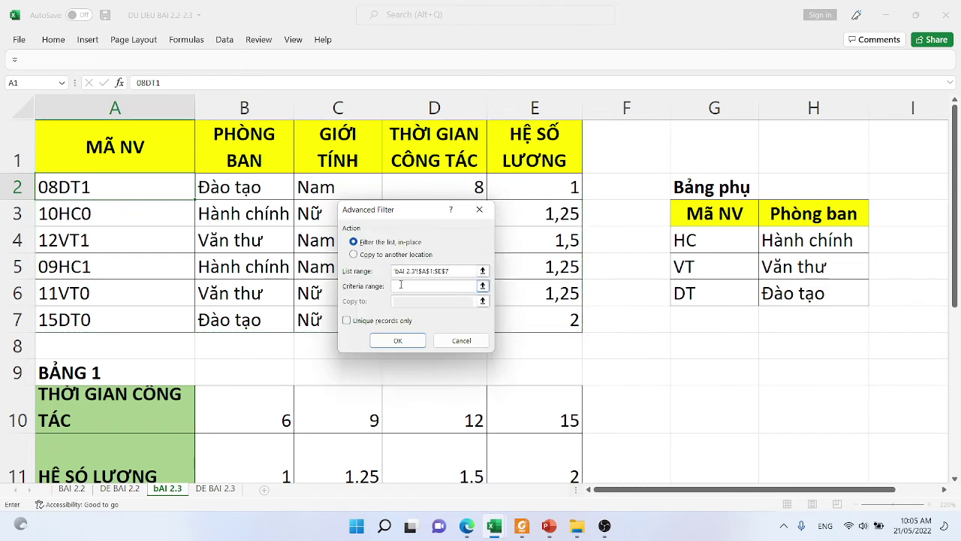
scroll(211, 344, down, 2)
scroll(255, 390, down, 1)
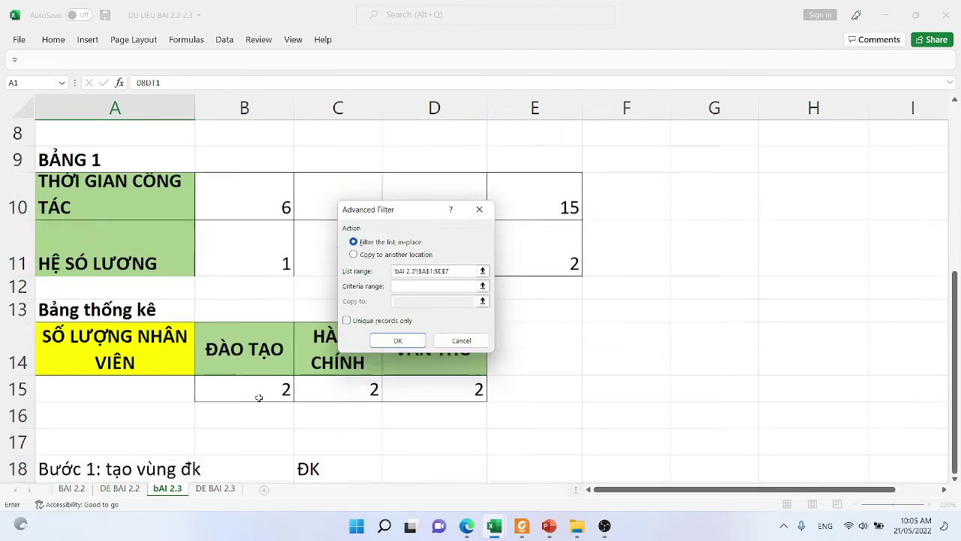
scroll(256, 391, down, 1)
drag(299, 289, 310, 310)
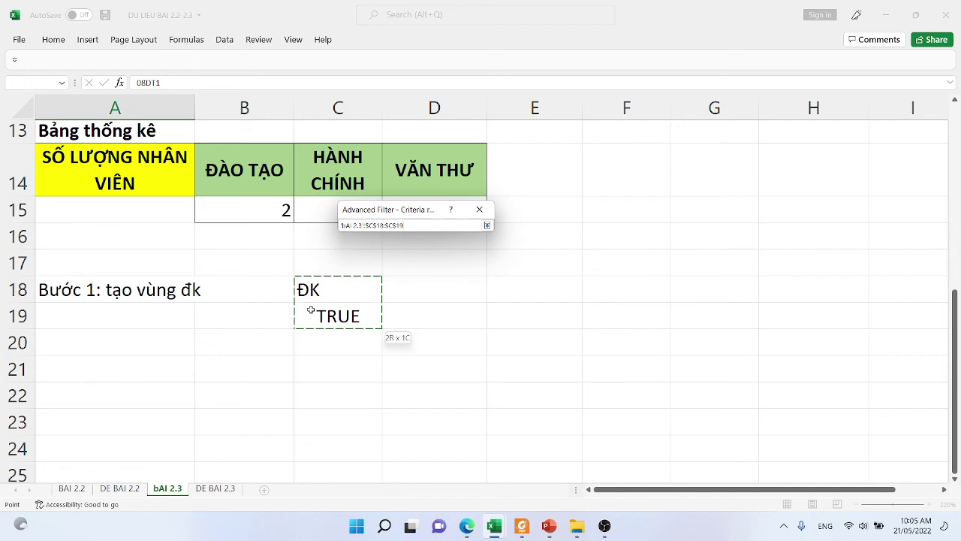
drag(310, 311, 310, 312)
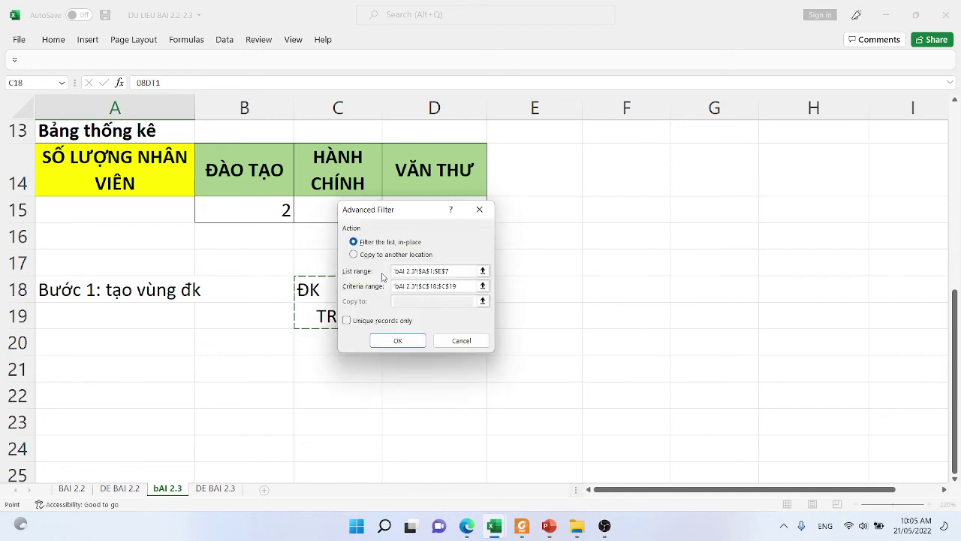
click(353, 255)
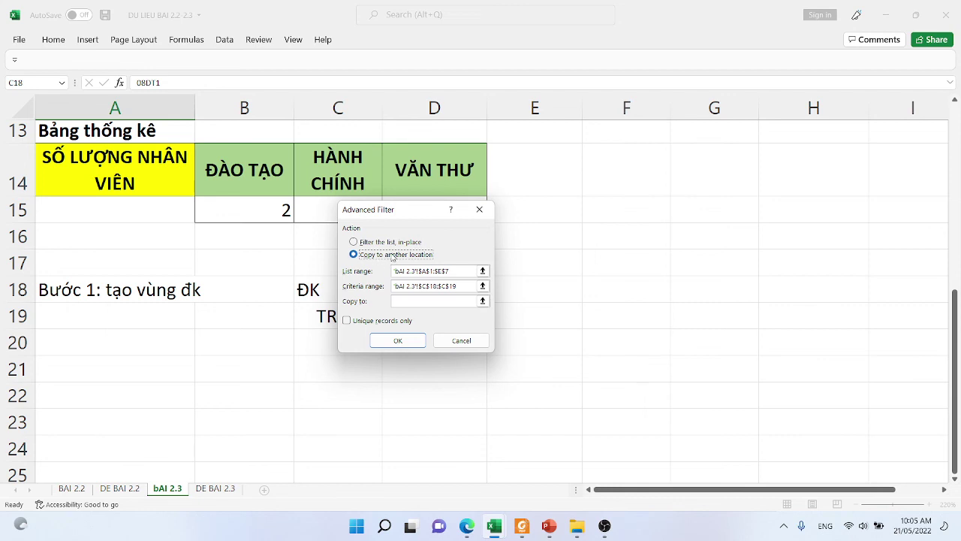
click(399, 300)
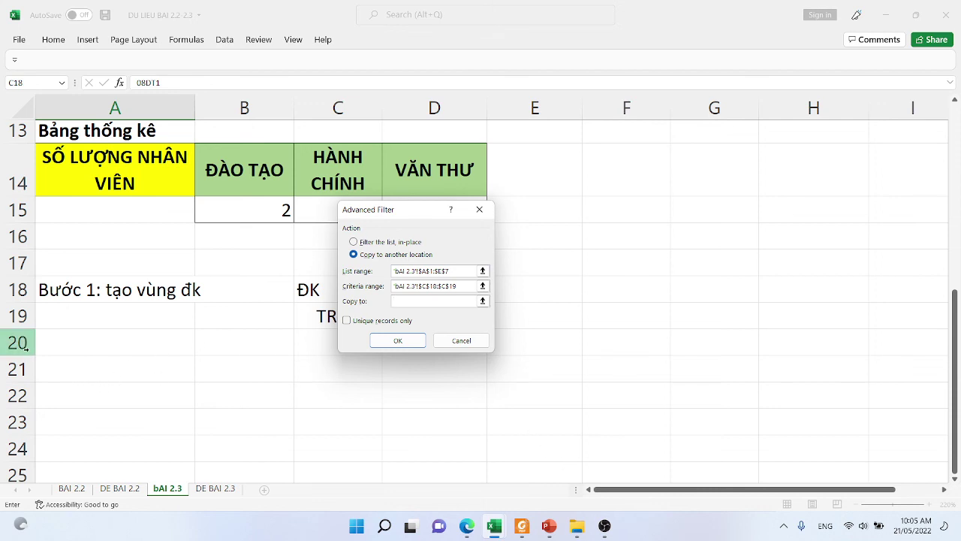
click(61, 369)
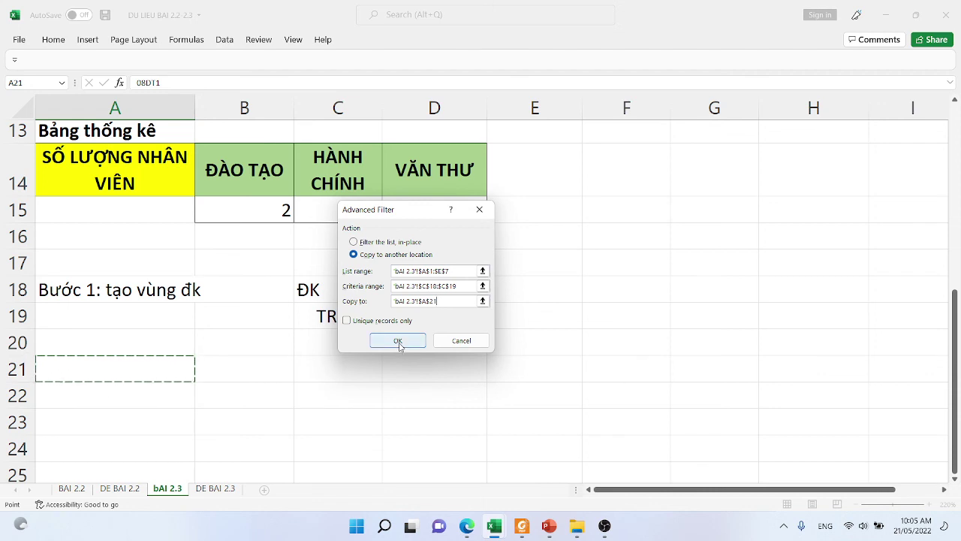
drag(401, 219, 281, 333)
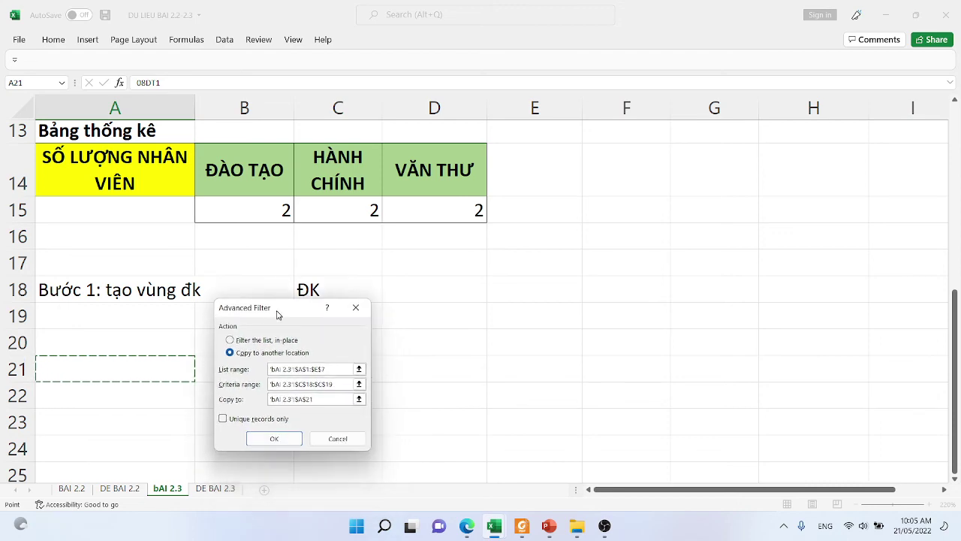
drag(281, 333, 271, 302)
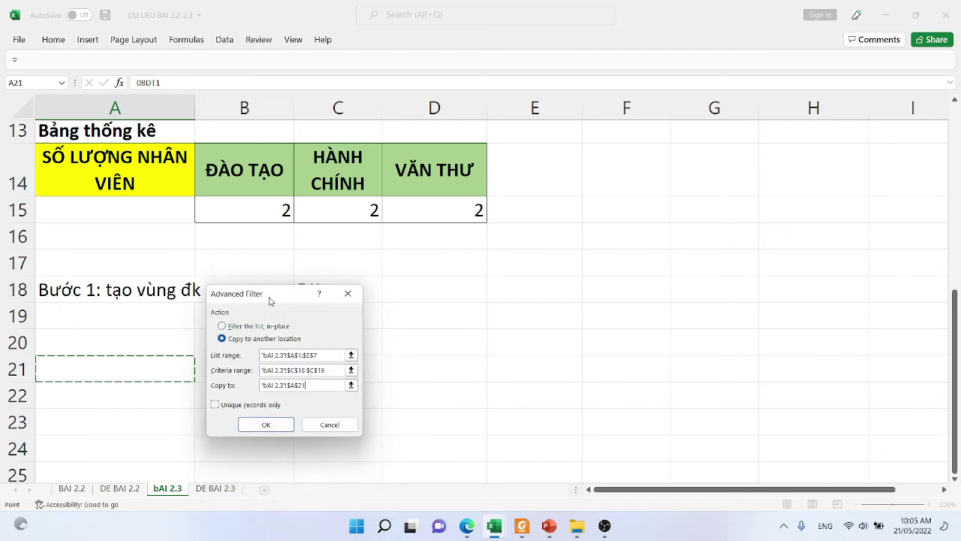
click(268, 425)
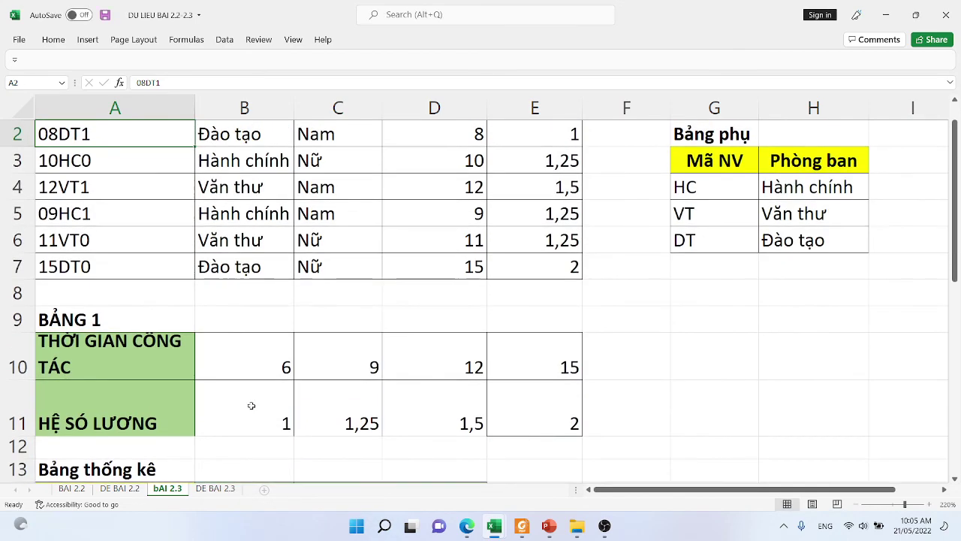
Step: Review the four filtered records in A21:E25 for Đào tạo and Nữ entries
mouse_move(72, 257)
mouse_down()
mouse_move(157, 248)
mouse_move(518, 369)
mouse_up()
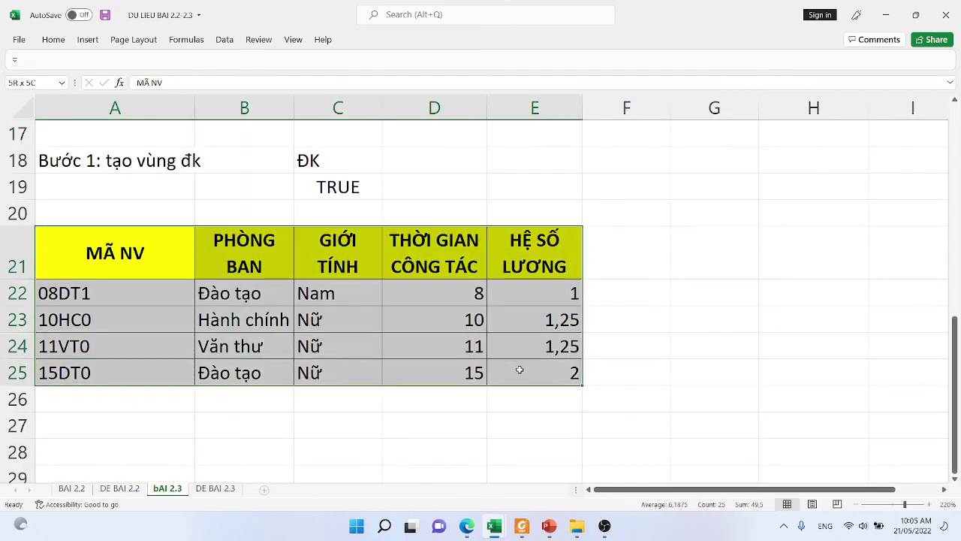
click(319, 312)
click(257, 295)
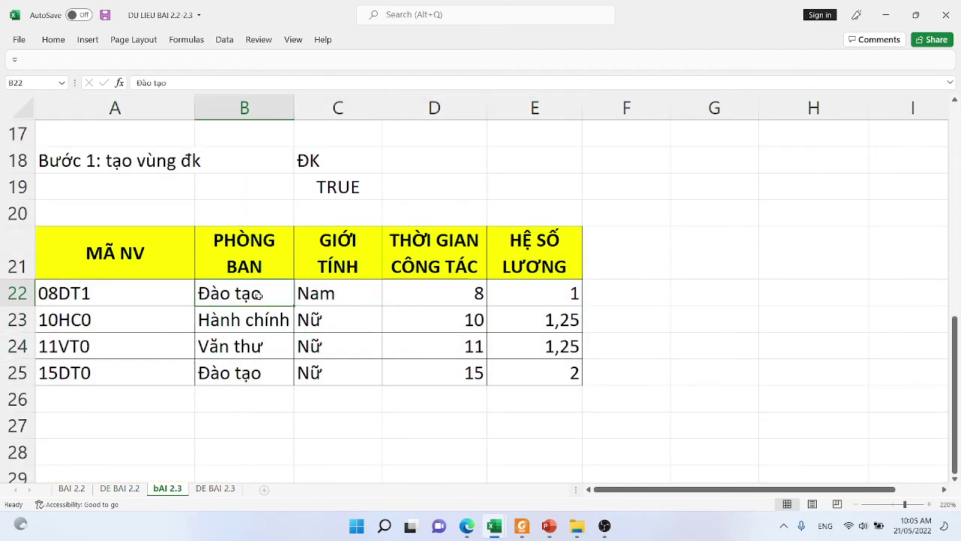
click(313, 321)
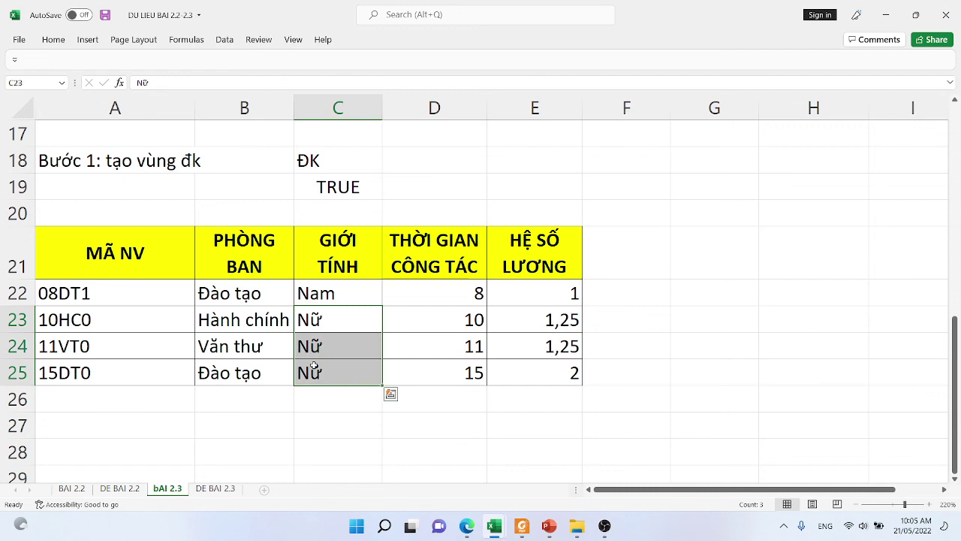
click(262, 296)
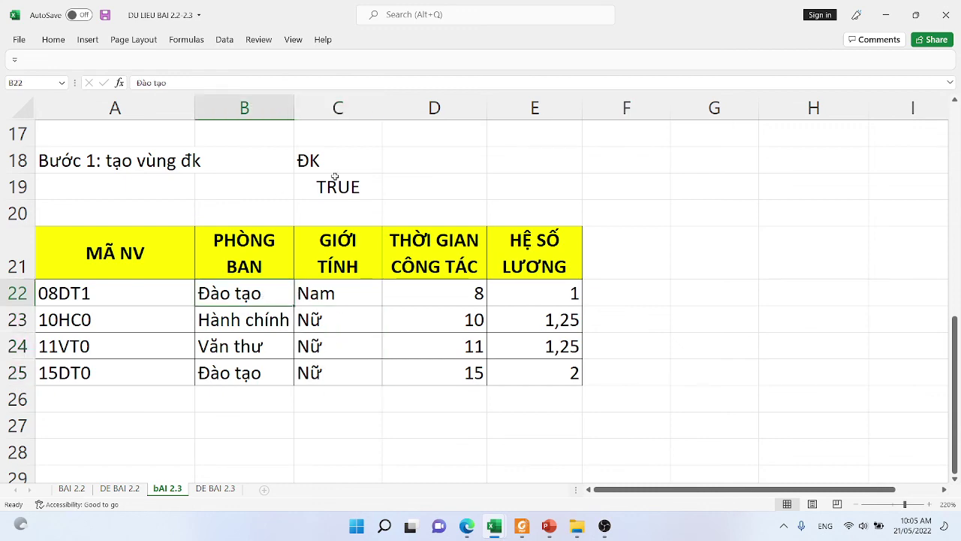
scroll(511, 205, up, 1)
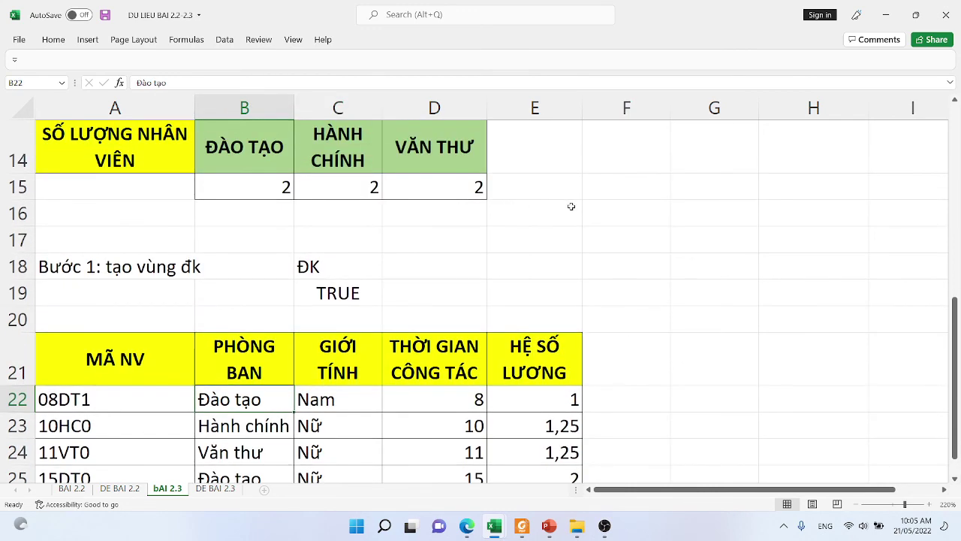
Step: Hide the empty rows 16–17 and row 20
drag(20, 213, 19, 239)
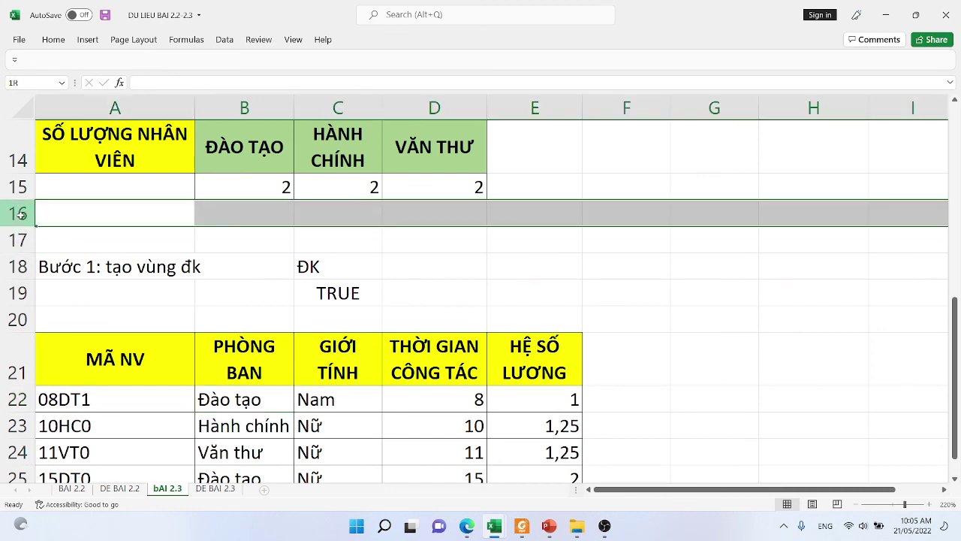
right_click(17, 239)
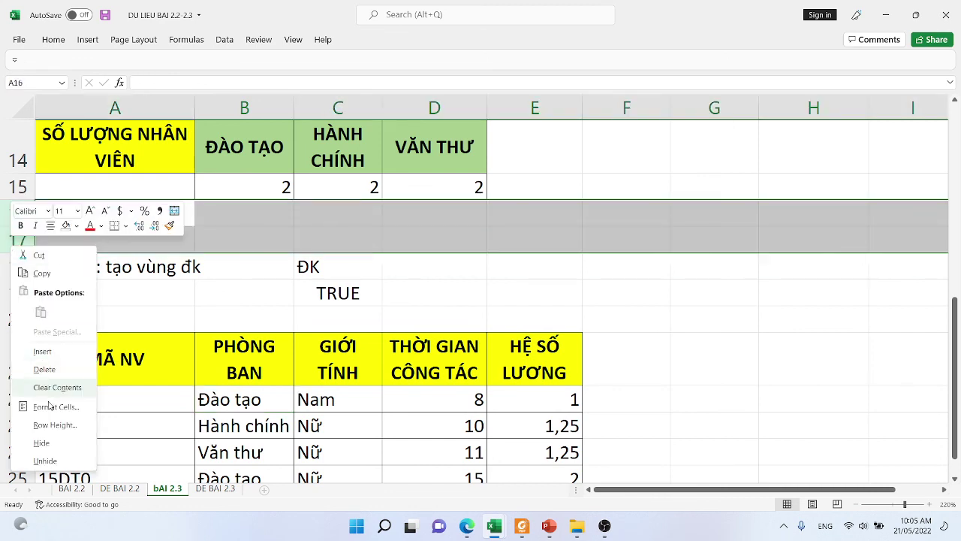
click(42, 443)
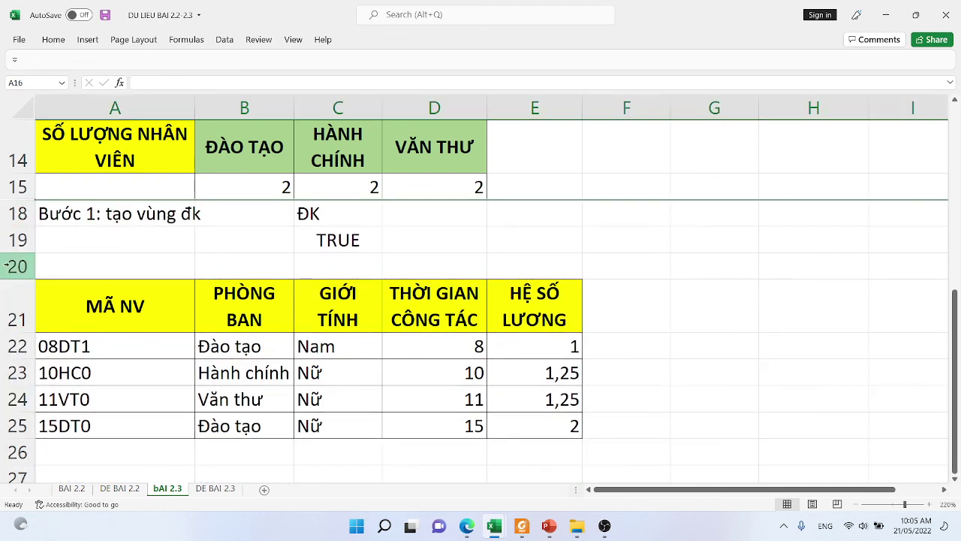
click(11, 264)
right_click(12, 264)
click(45, 460)
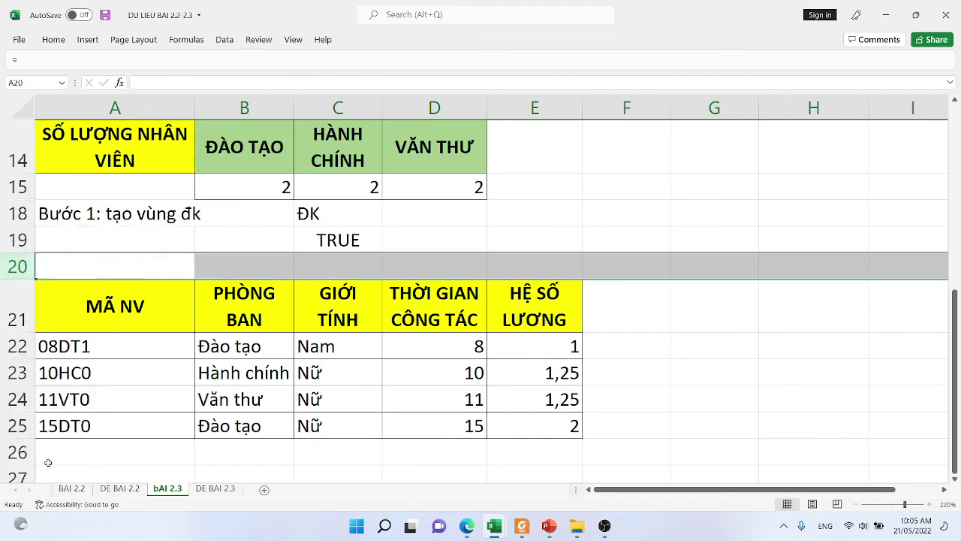